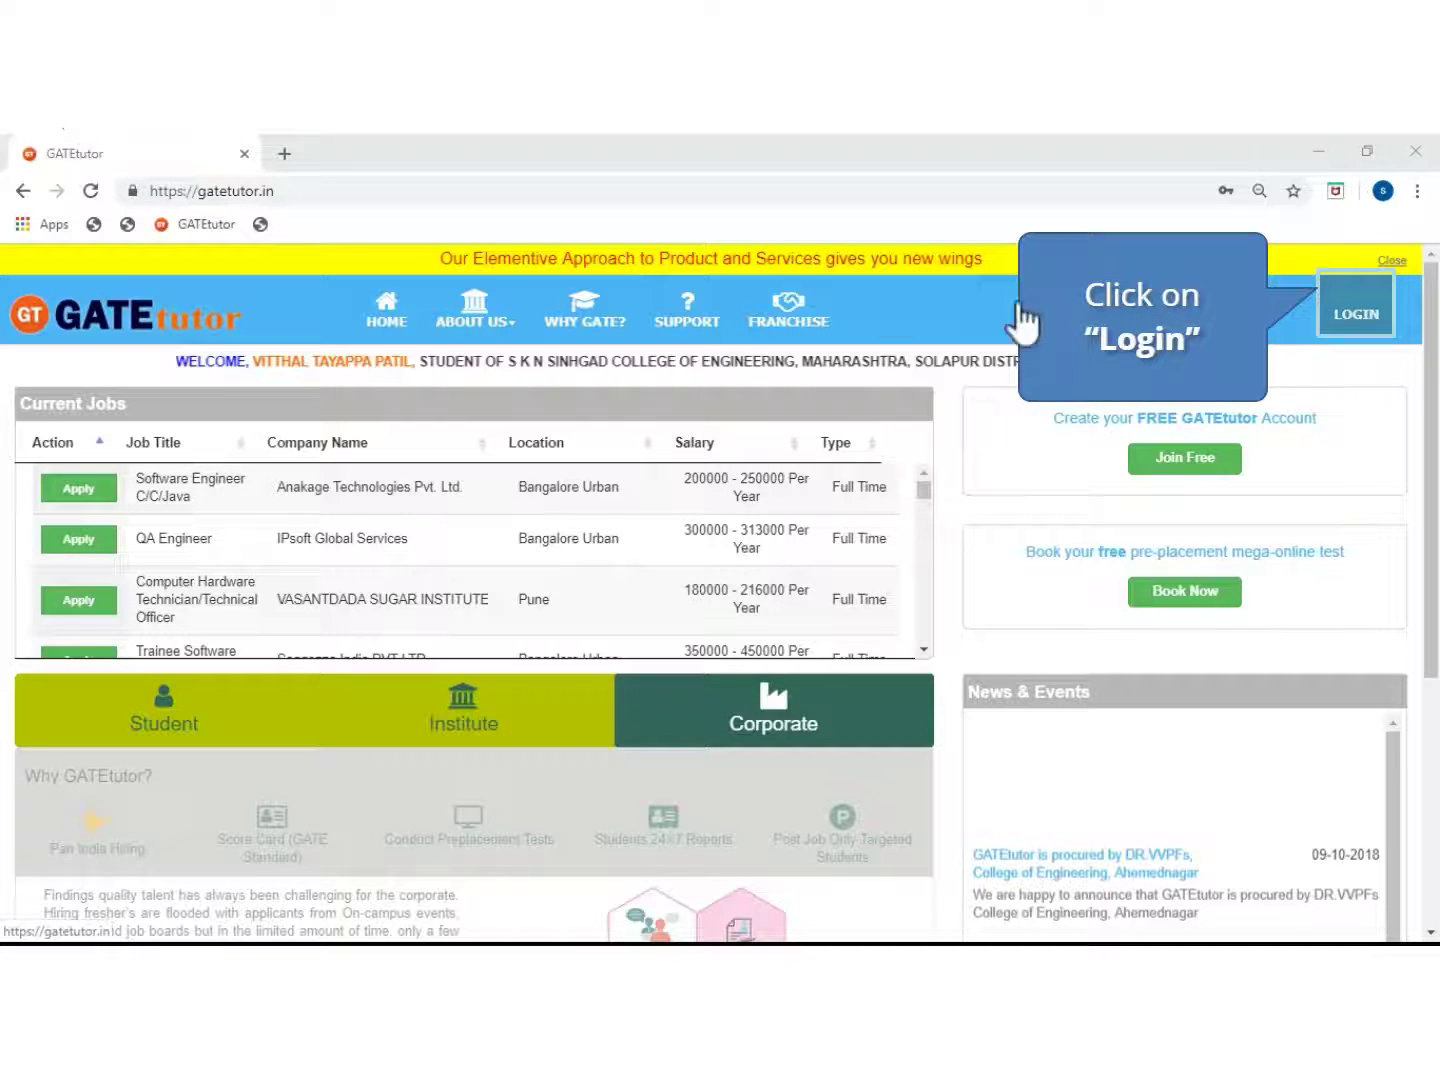
Log in to the GATEtutor student account with the saved credentials to reach the Timeline.
{"action": "left_click", "coordinate": [1356, 320]}
{"action": "left_click", "coordinate": [707, 536]}
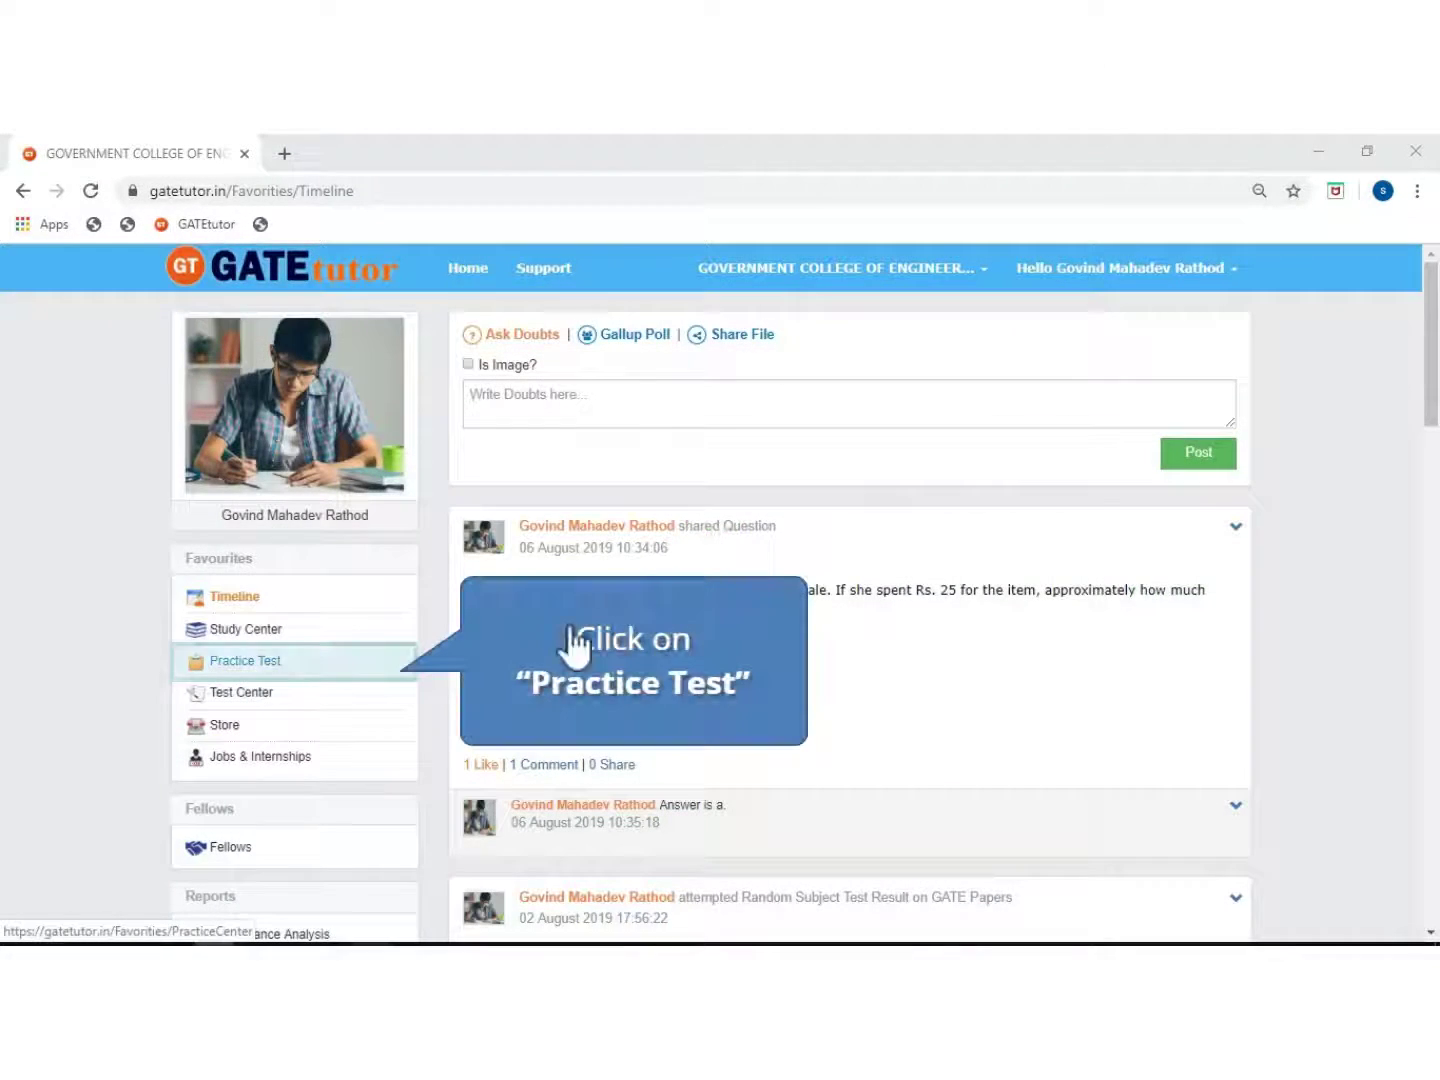
Open Practice Test setup and choose Both to include General Aptitude and Mechanical subjects.
{"action": "left_click", "coordinate": [231, 678]}
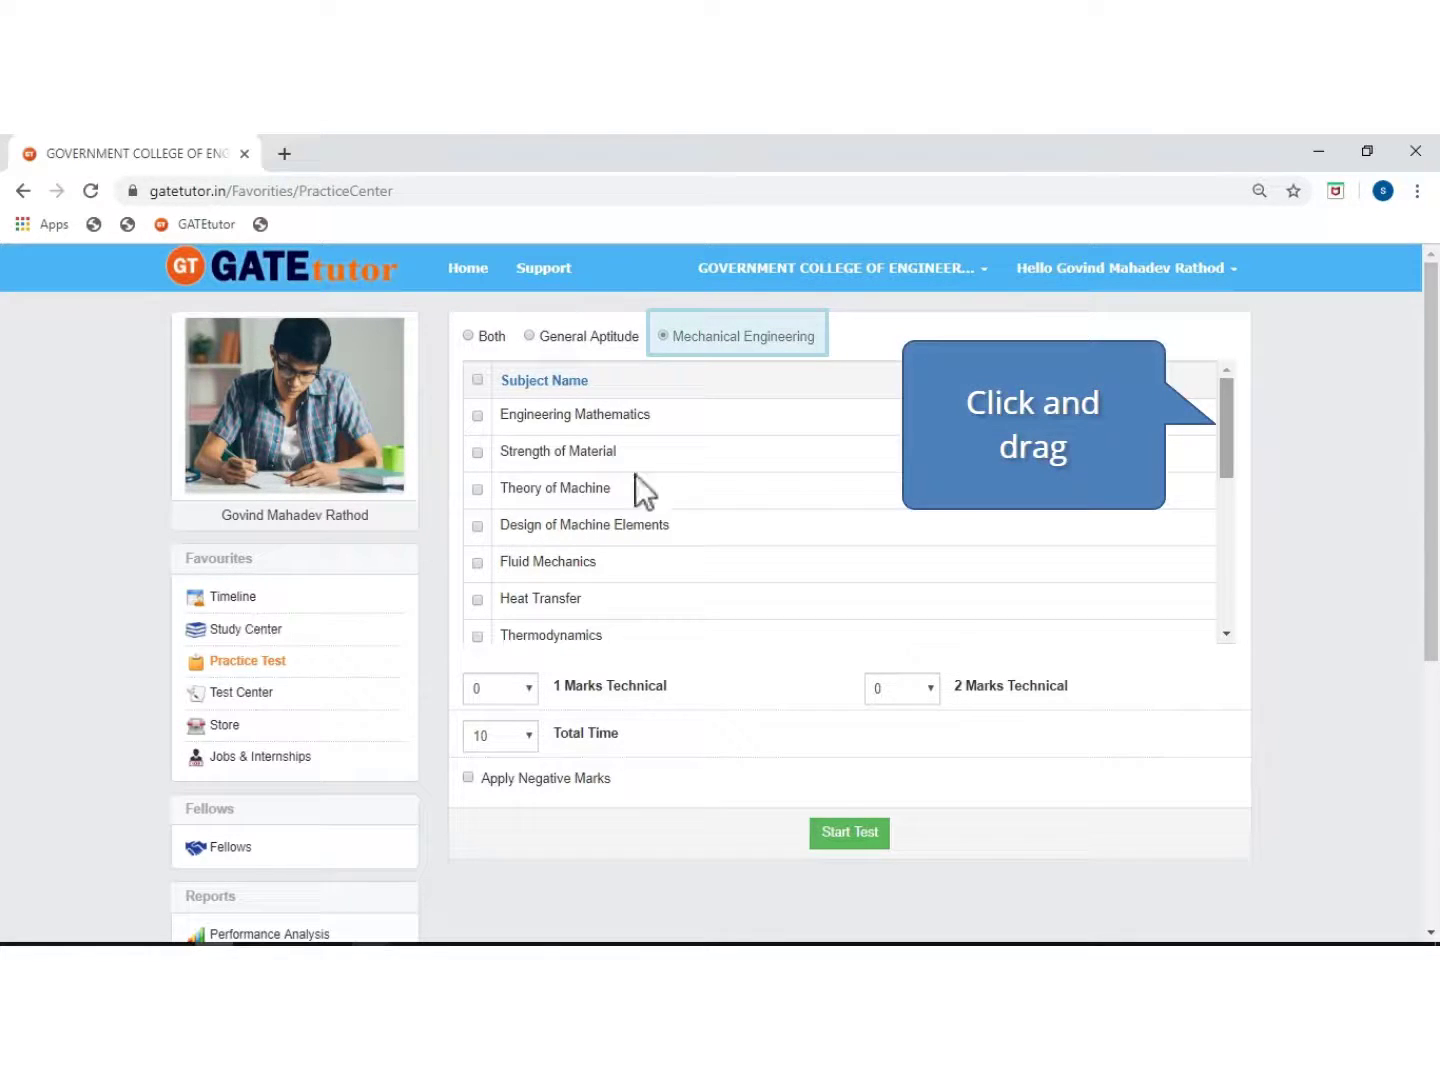
{"action": "left_click_drag", "start_coordinate": [1224, 430], "coordinate": [1247, 402]}
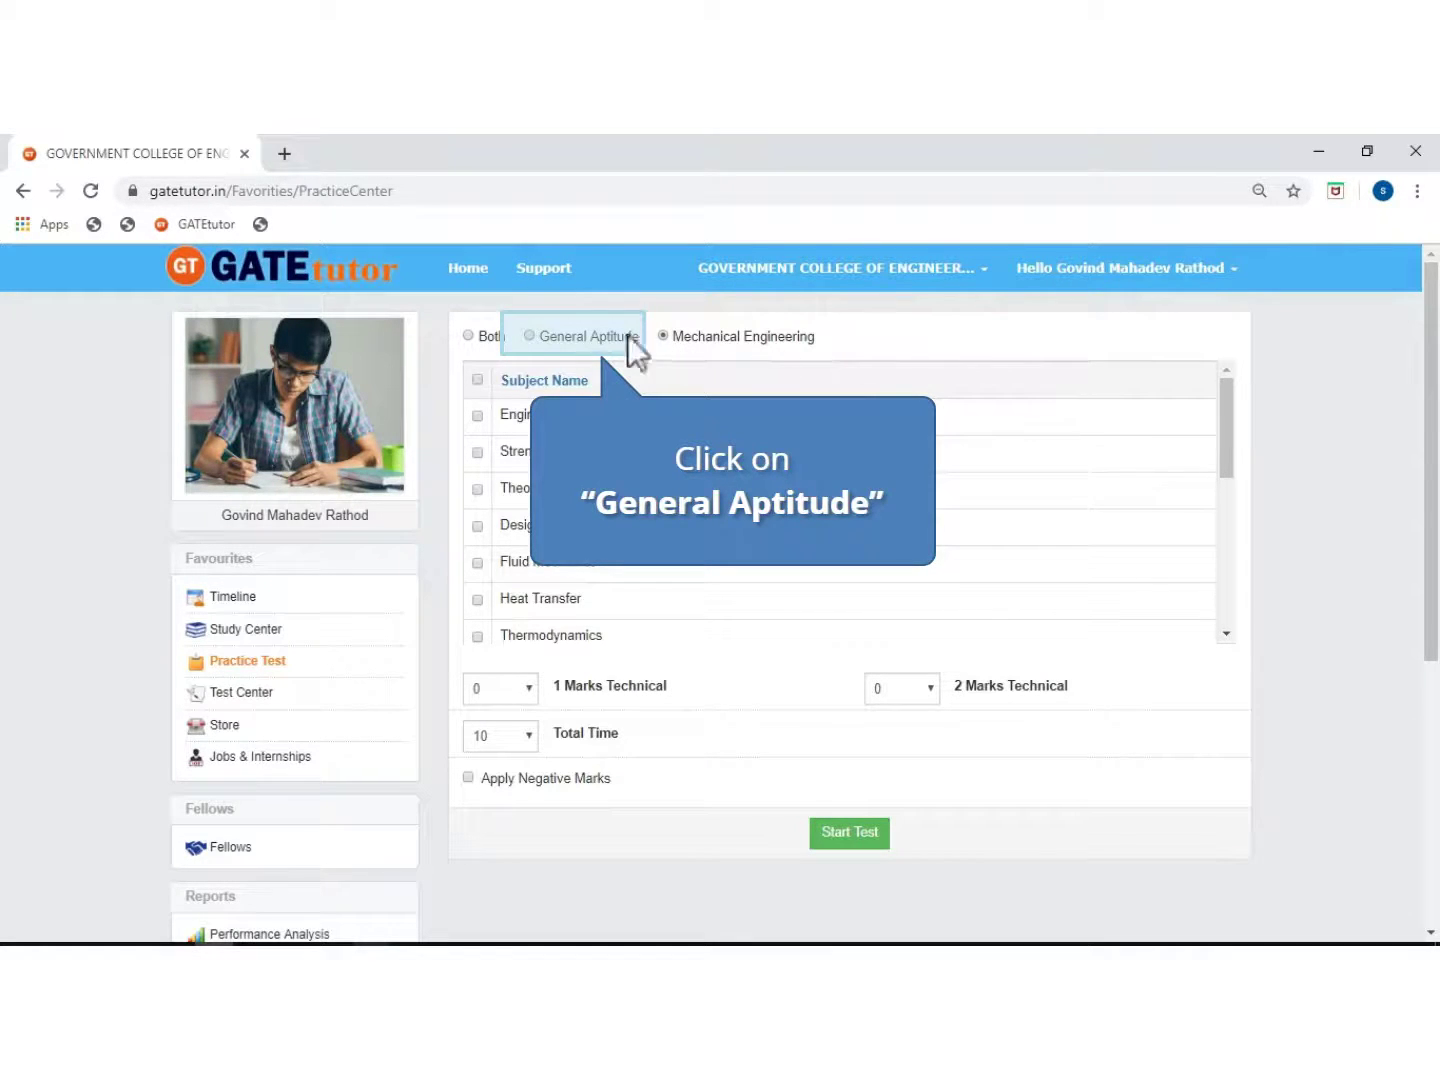
{"action": "left_click", "coordinate": [530, 336]}
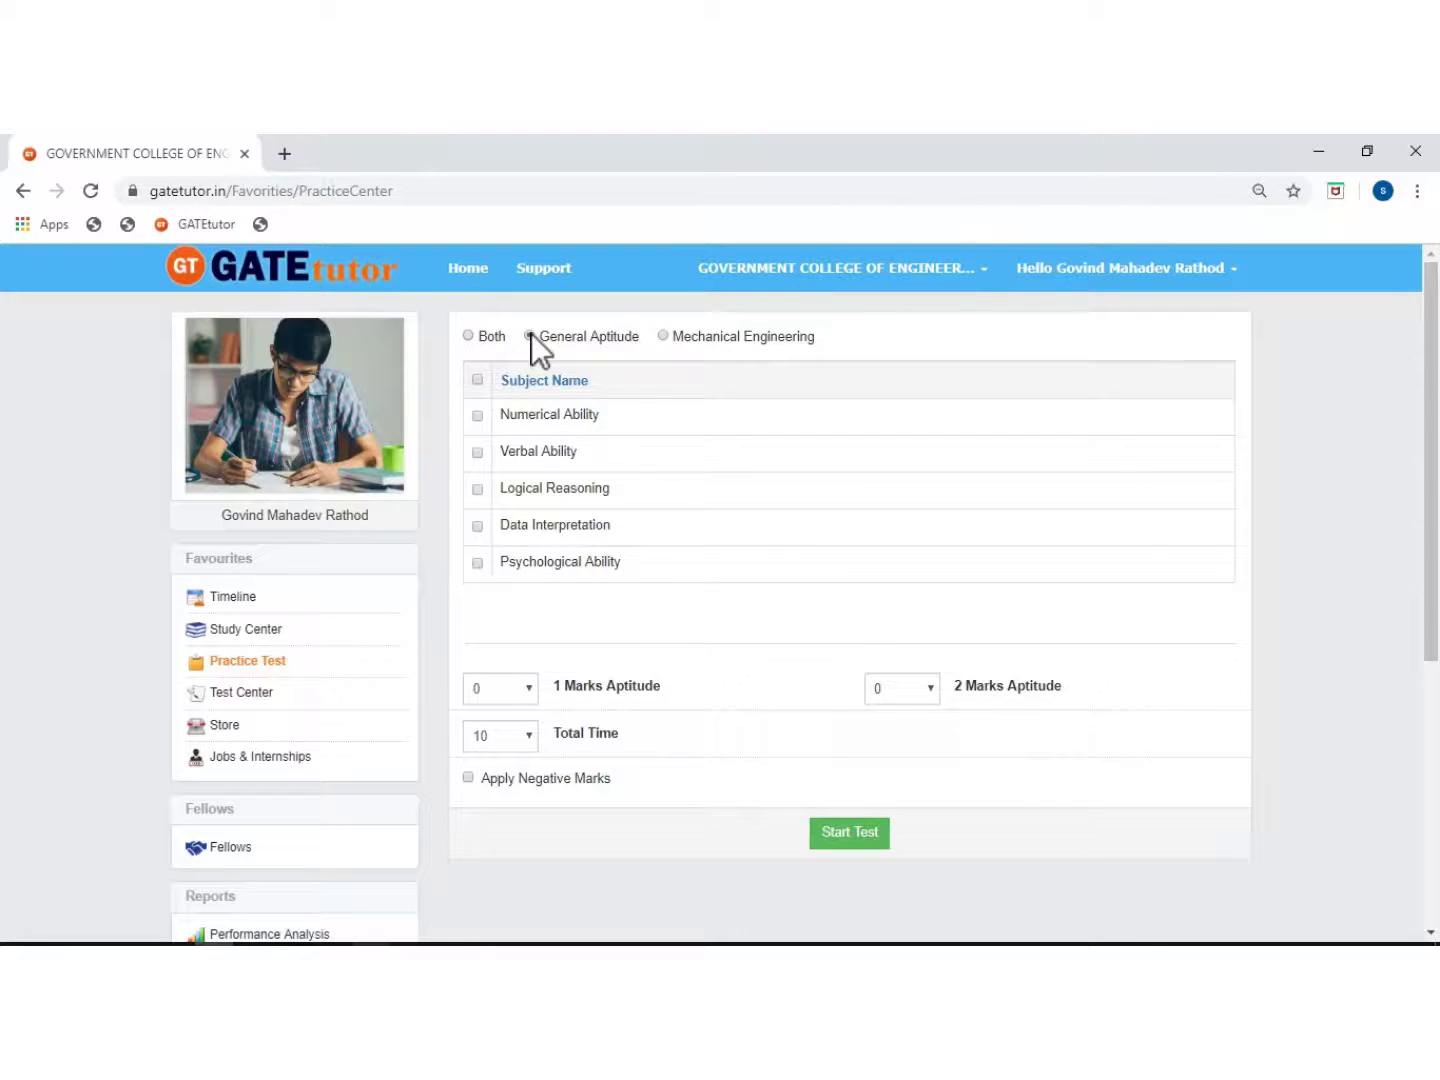
{"action": "left_click", "coordinate": [468, 336]}
{"action": "left_click_drag", "start_coordinate": [1224, 446], "coordinate": [1222, 603]}
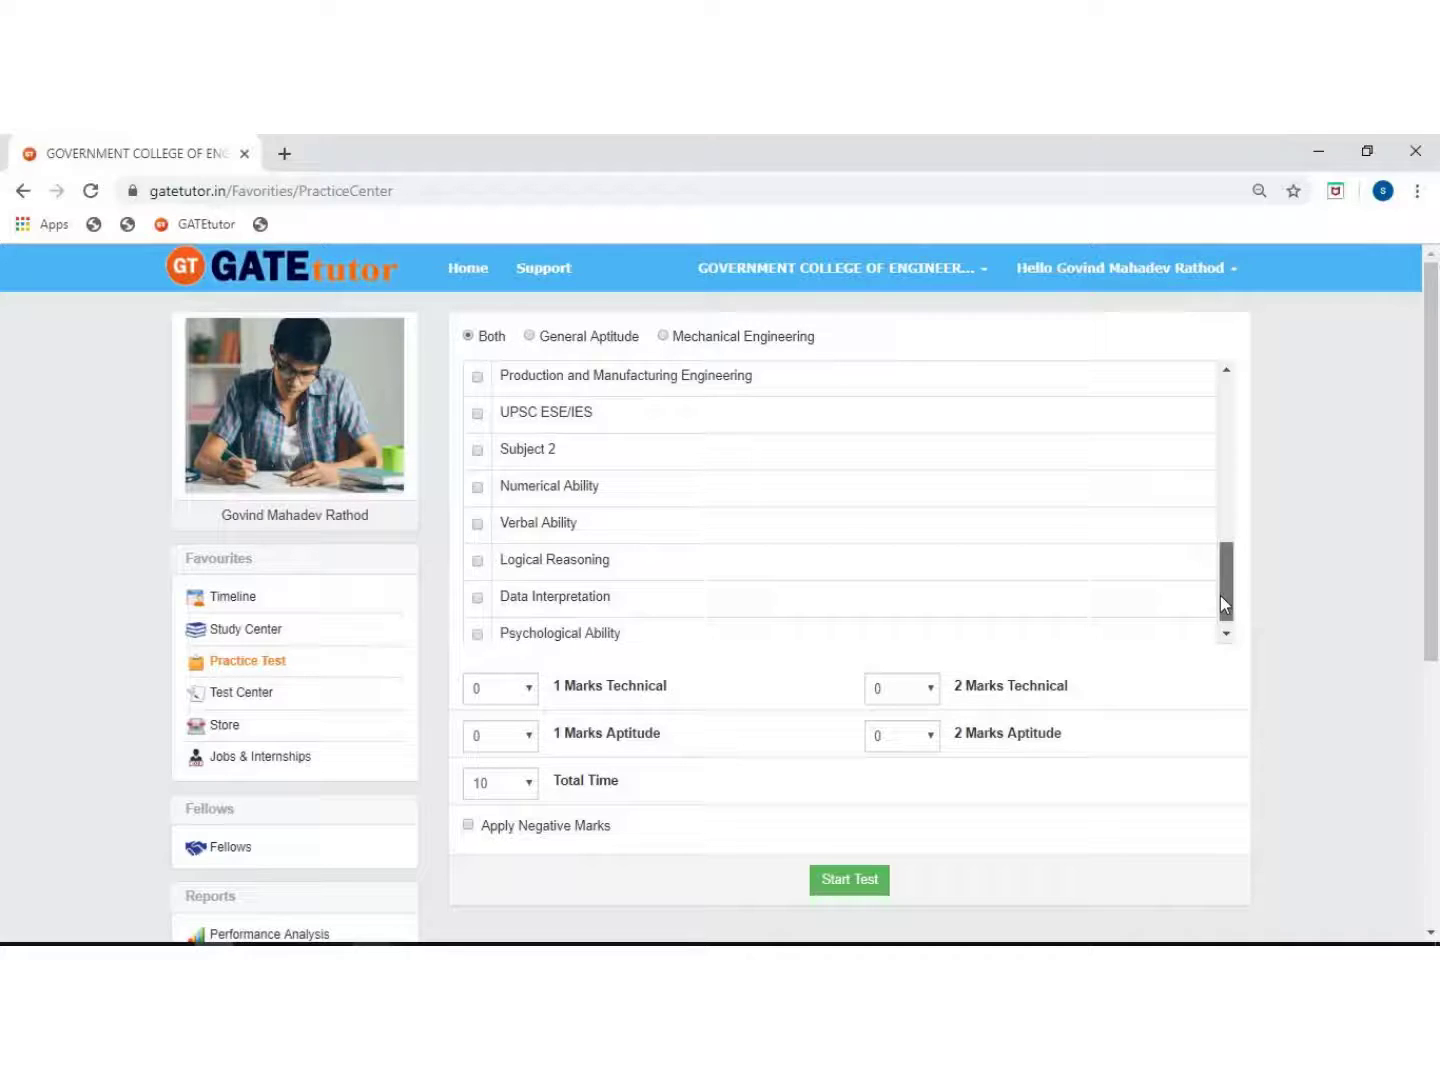
{"action": "left_click_drag", "start_coordinate": [1222, 599], "coordinate": [1221, 600]}
{"action": "key", "text": "Tab"}
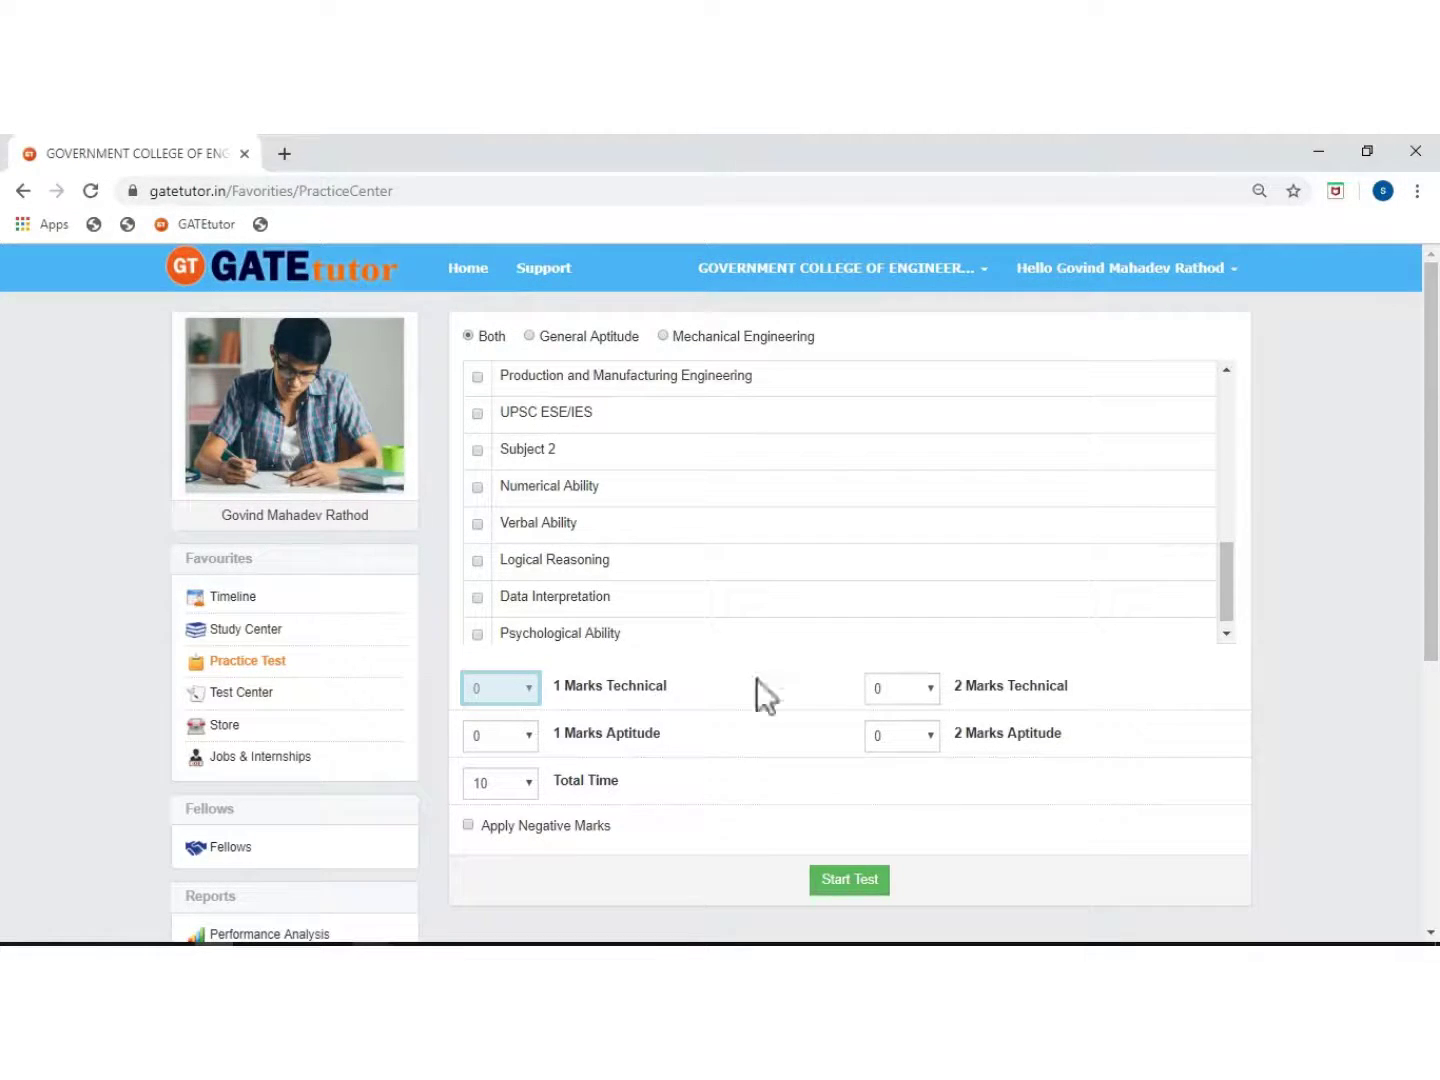
Set the 1 Marks and 2 Marks Technical question counts to 5 each.
{"action": "left_click", "coordinate": [527, 687]}
{"action": "left_click", "coordinate": [526, 687]}
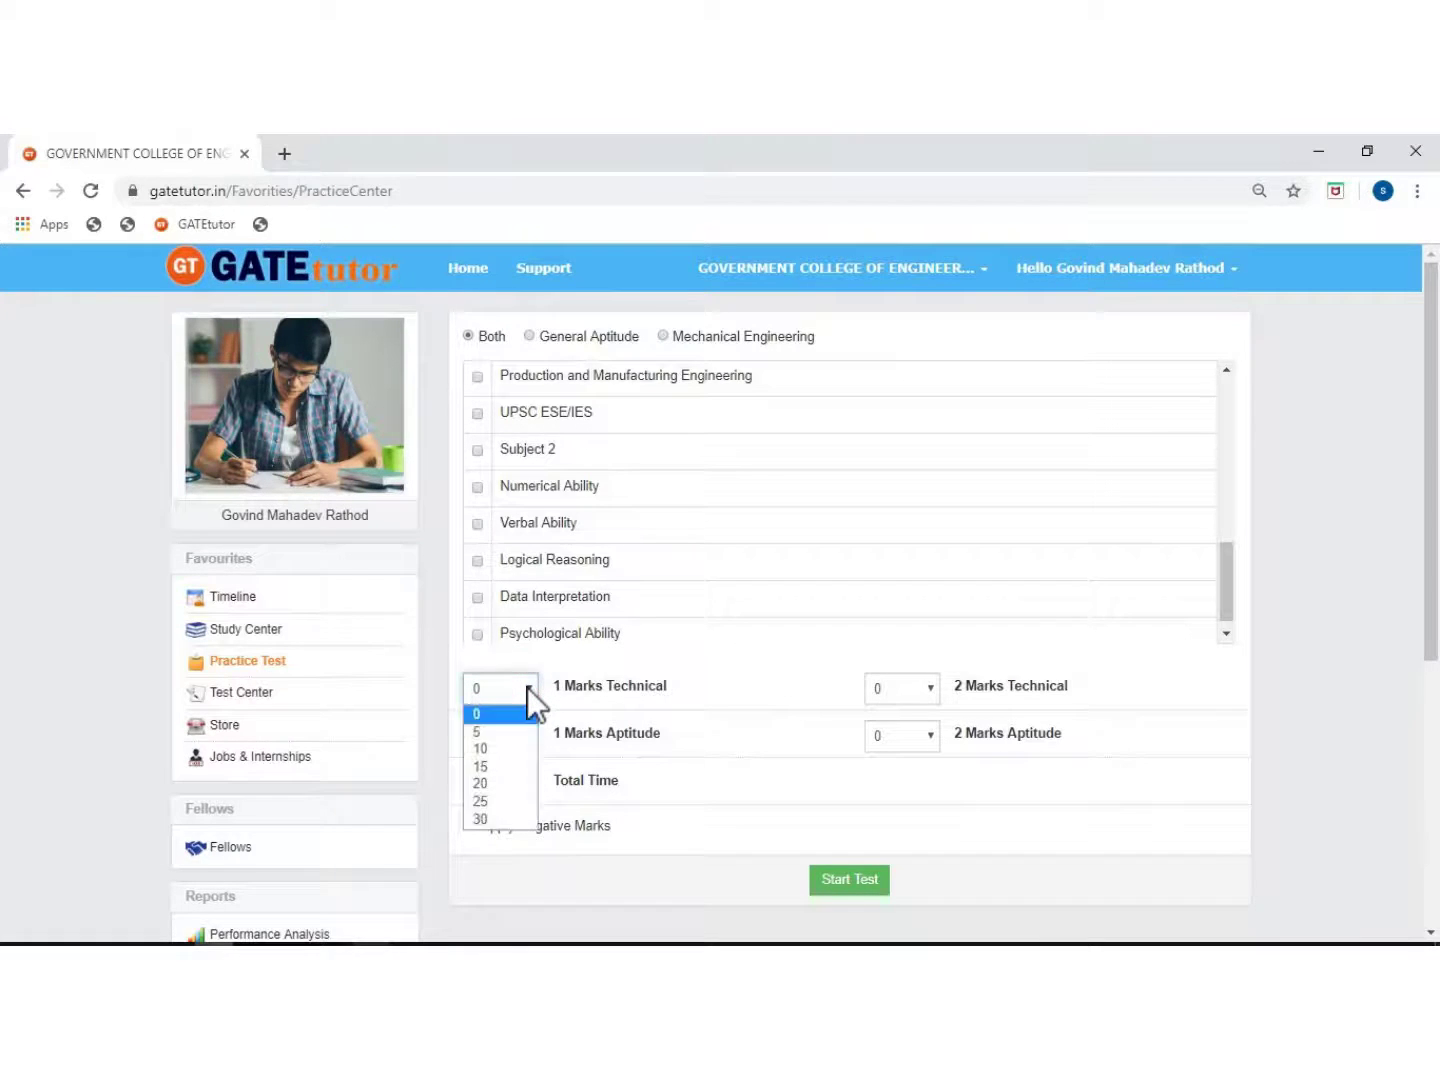
{"action": "key", "text": "Down"}
{"action": "left_click", "coordinate": [499, 732]}
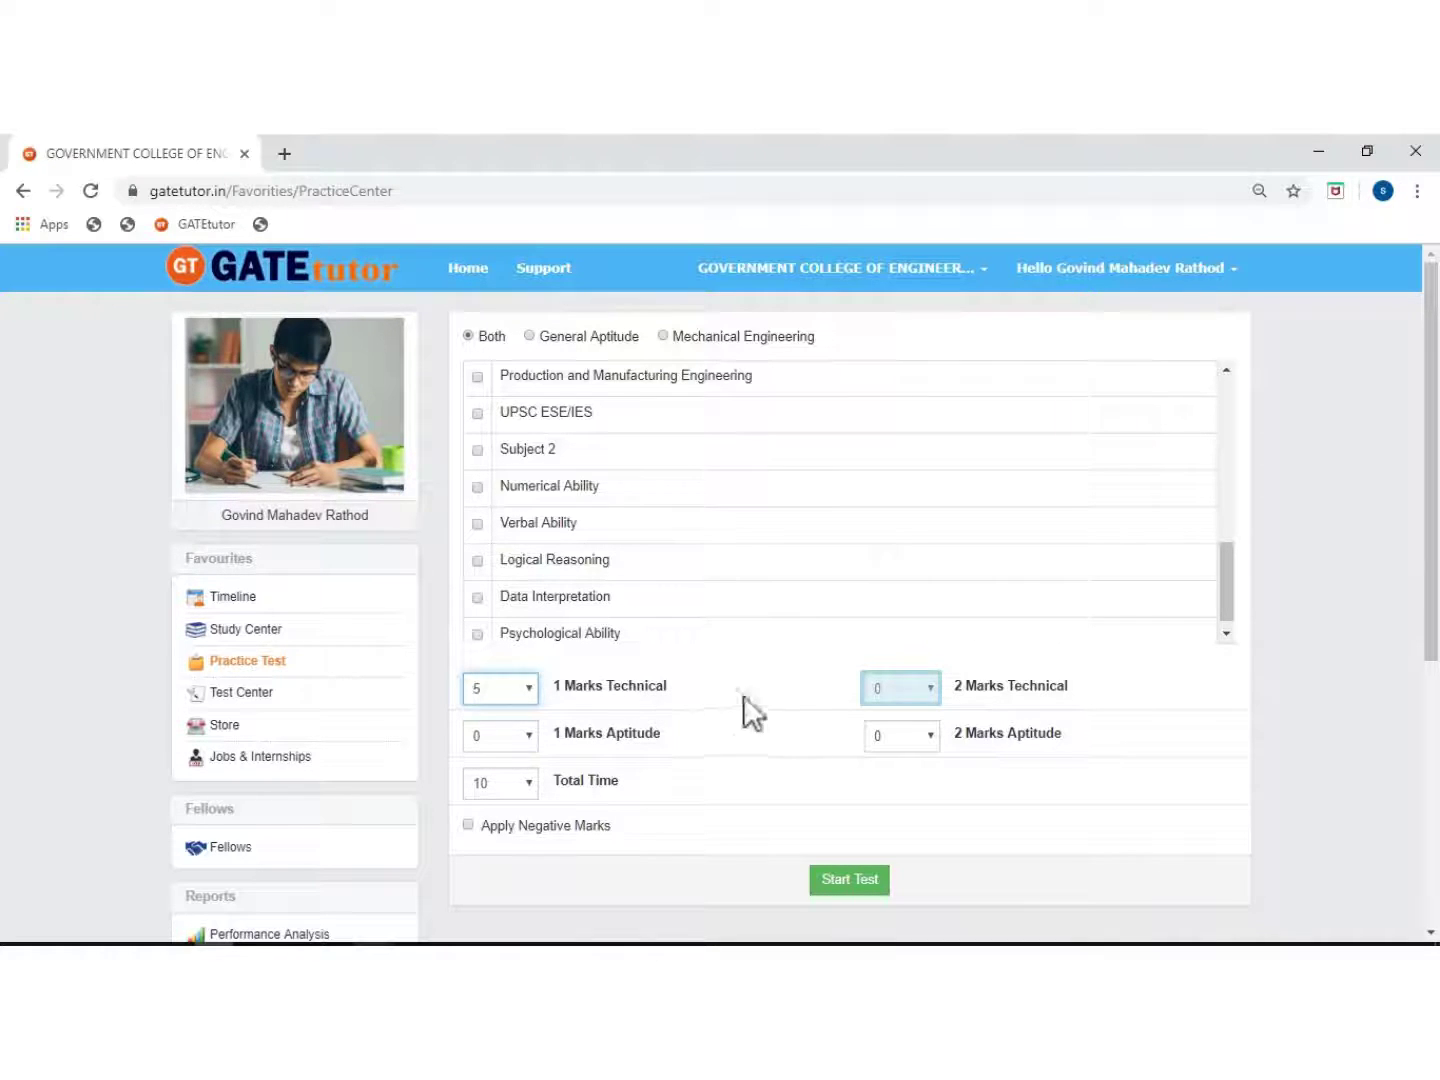
{"action": "left_click", "coordinate": [932, 689]}
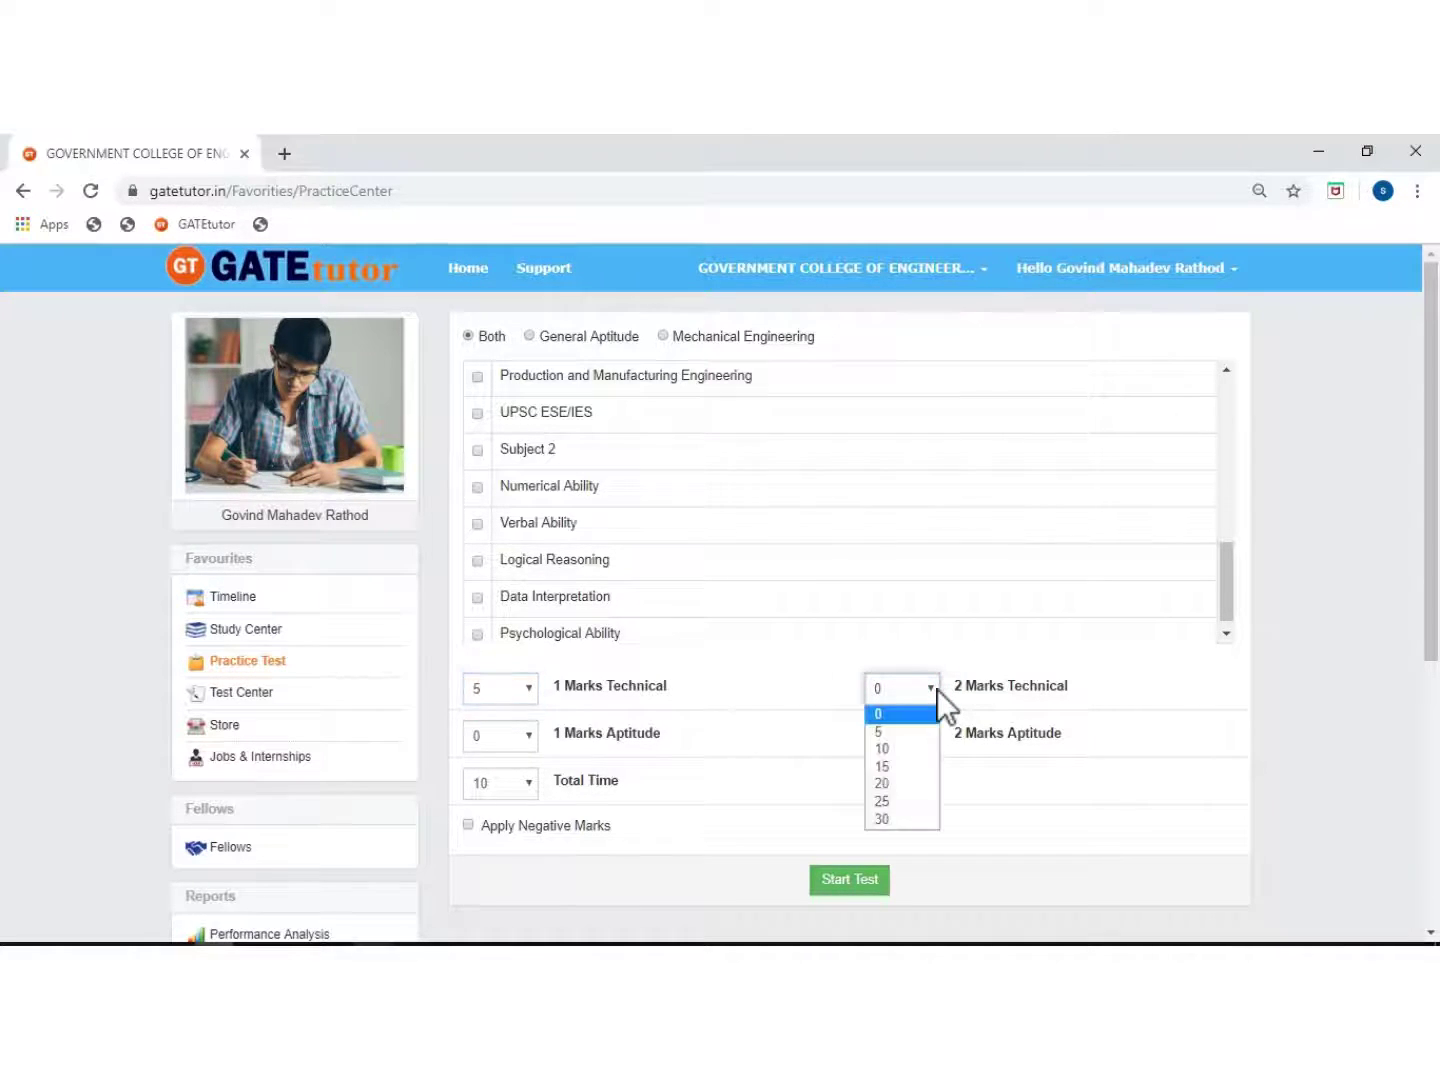
{"action": "left_click", "coordinate": [896, 729]}
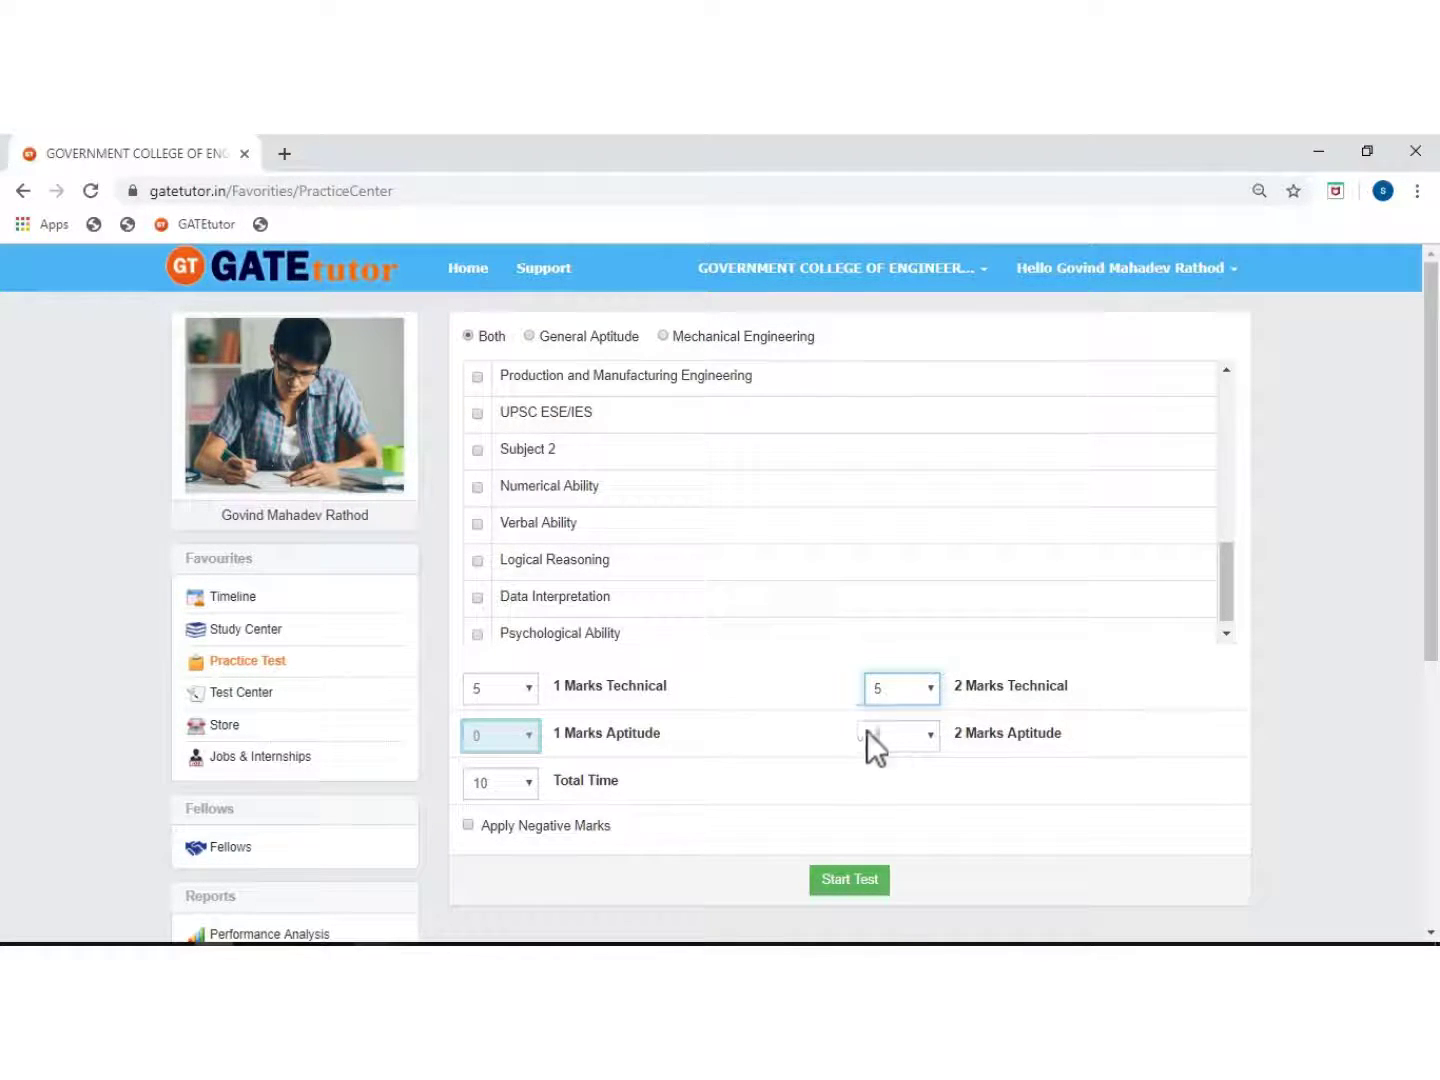
Set the 1 Marks and 2 Marks Aptitude counts to 5 each, keeping Total Time at 10.
{"action": "left_click", "coordinate": [526, 734]}
{"action": "left_click", "coordinate": [496, 776]}
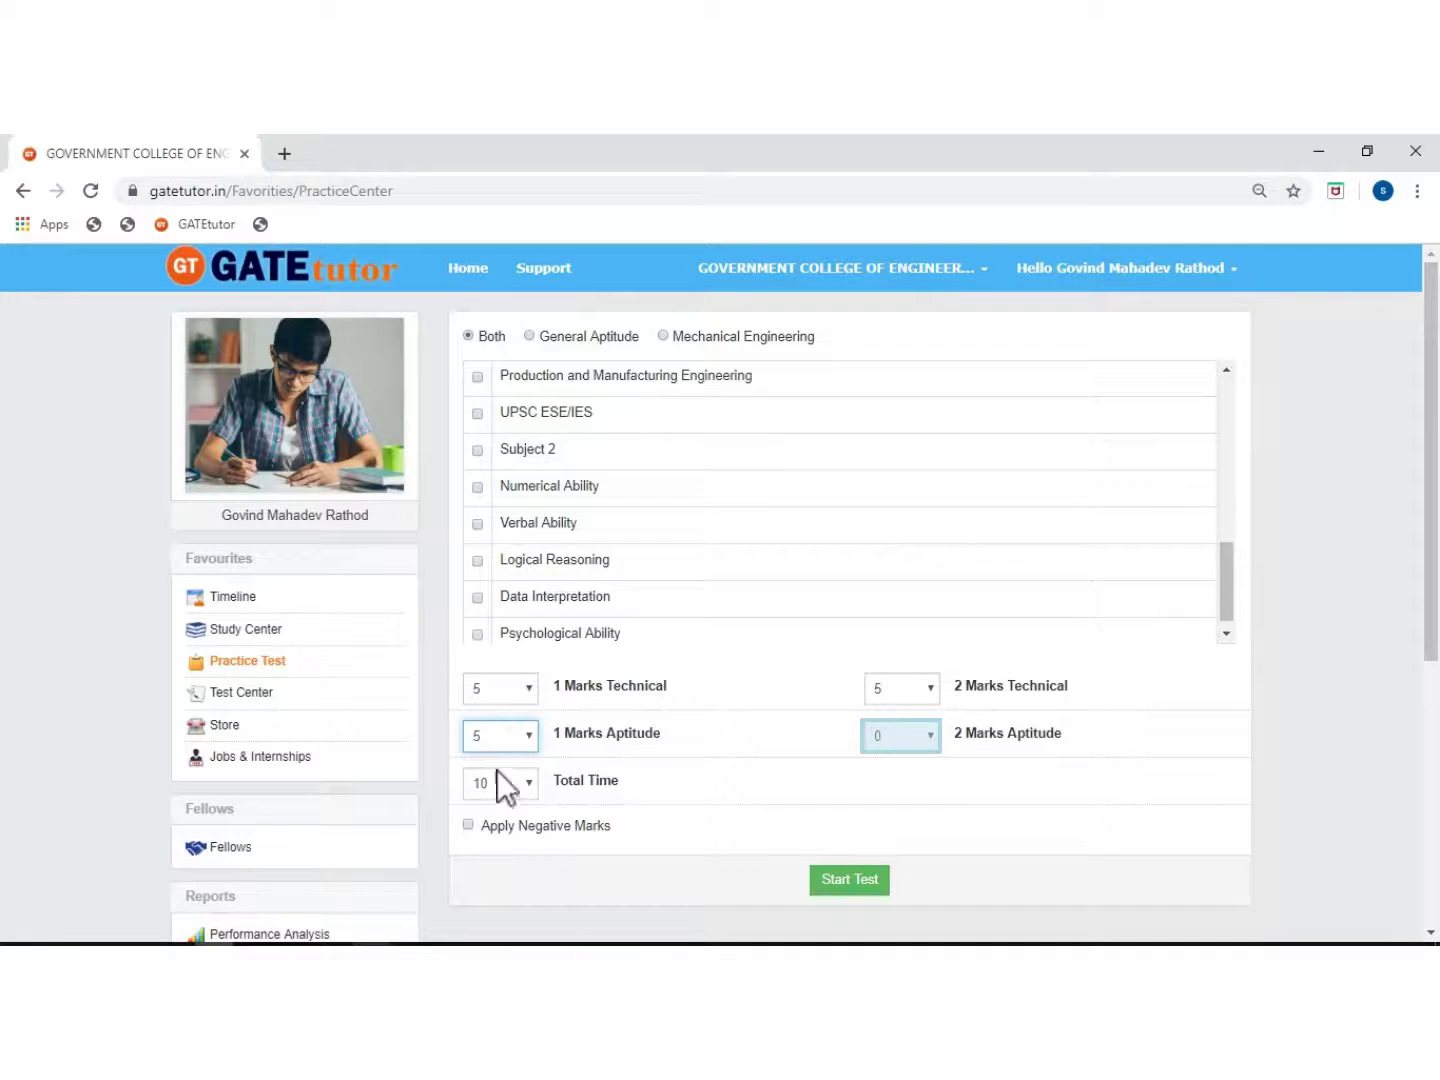
{"action": "left_click", "coordinate": [931, 736]}
{"action": "left_click", "coordinate": [911, 775]}
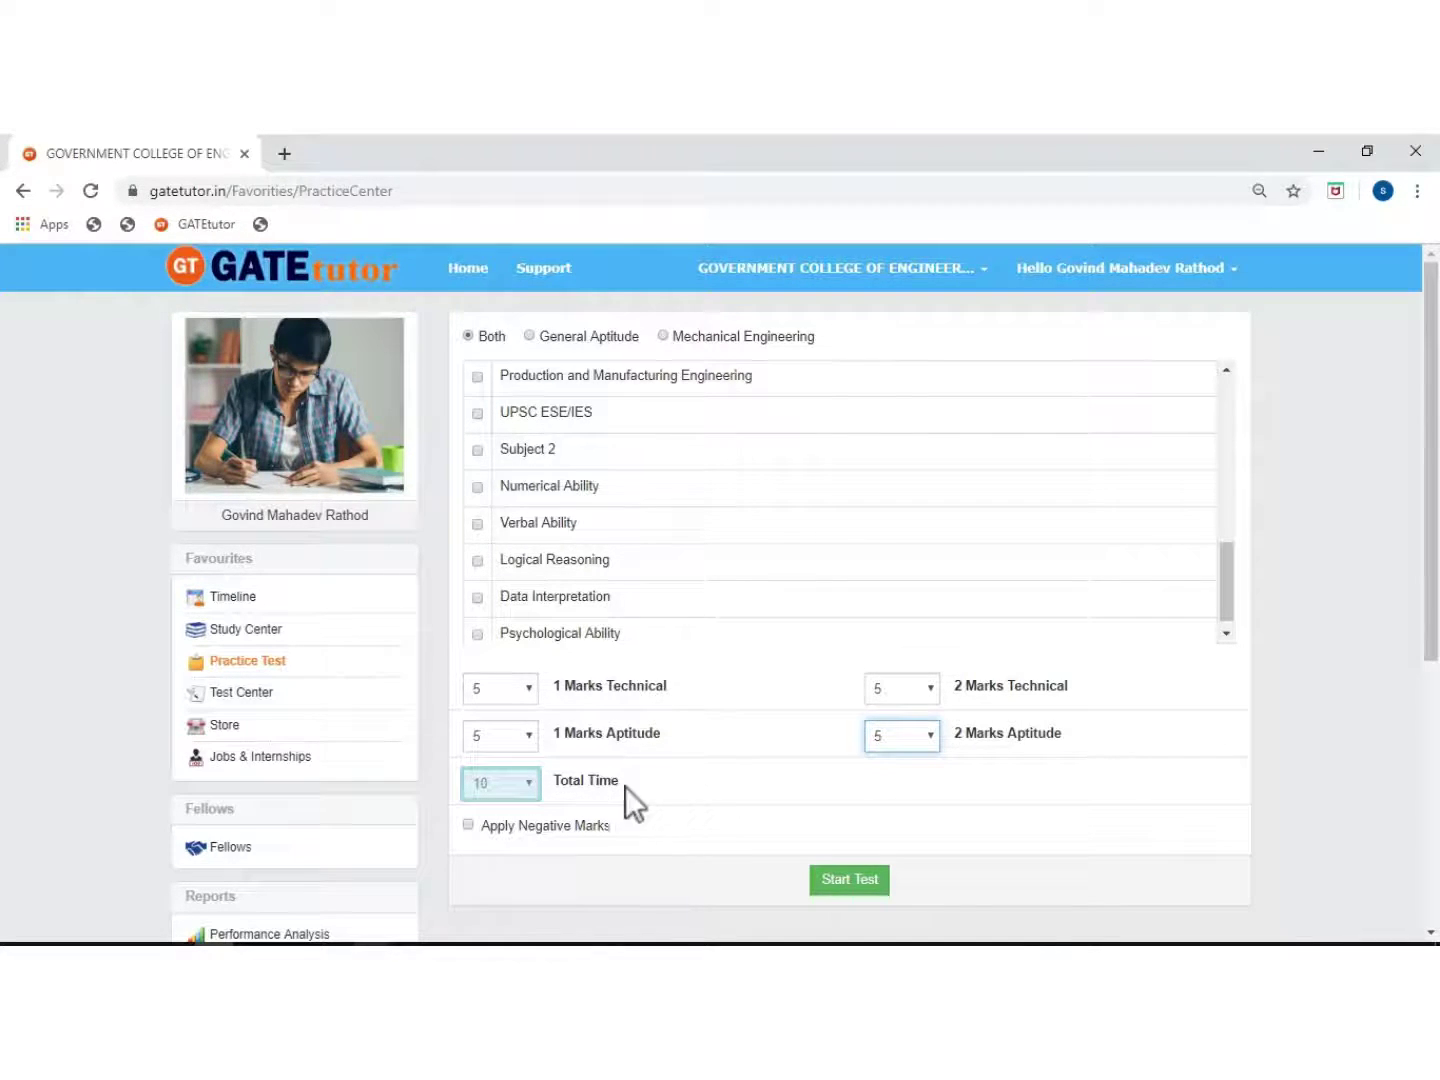
{"action": "left_click", "coordinate": [526, 784]}
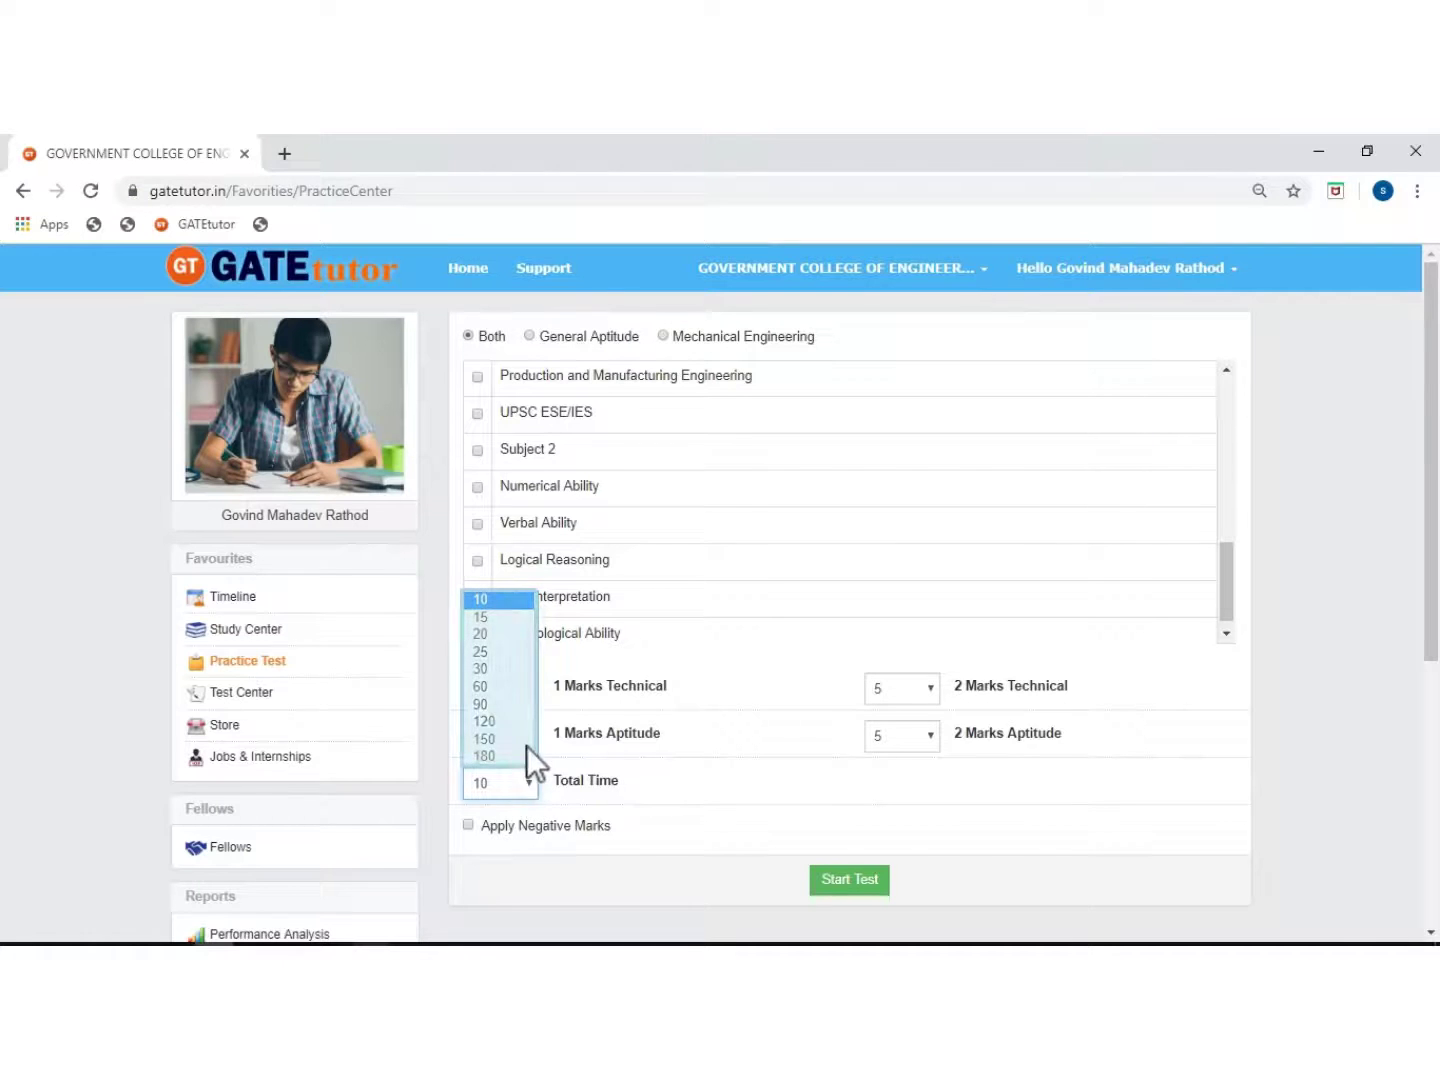
{"action": "left_click", "coordinate": [521, 599]}
{"action": "scroll", "coordinate": [521, 595], "scroll_direction": "up", "scroll_amount": 5}
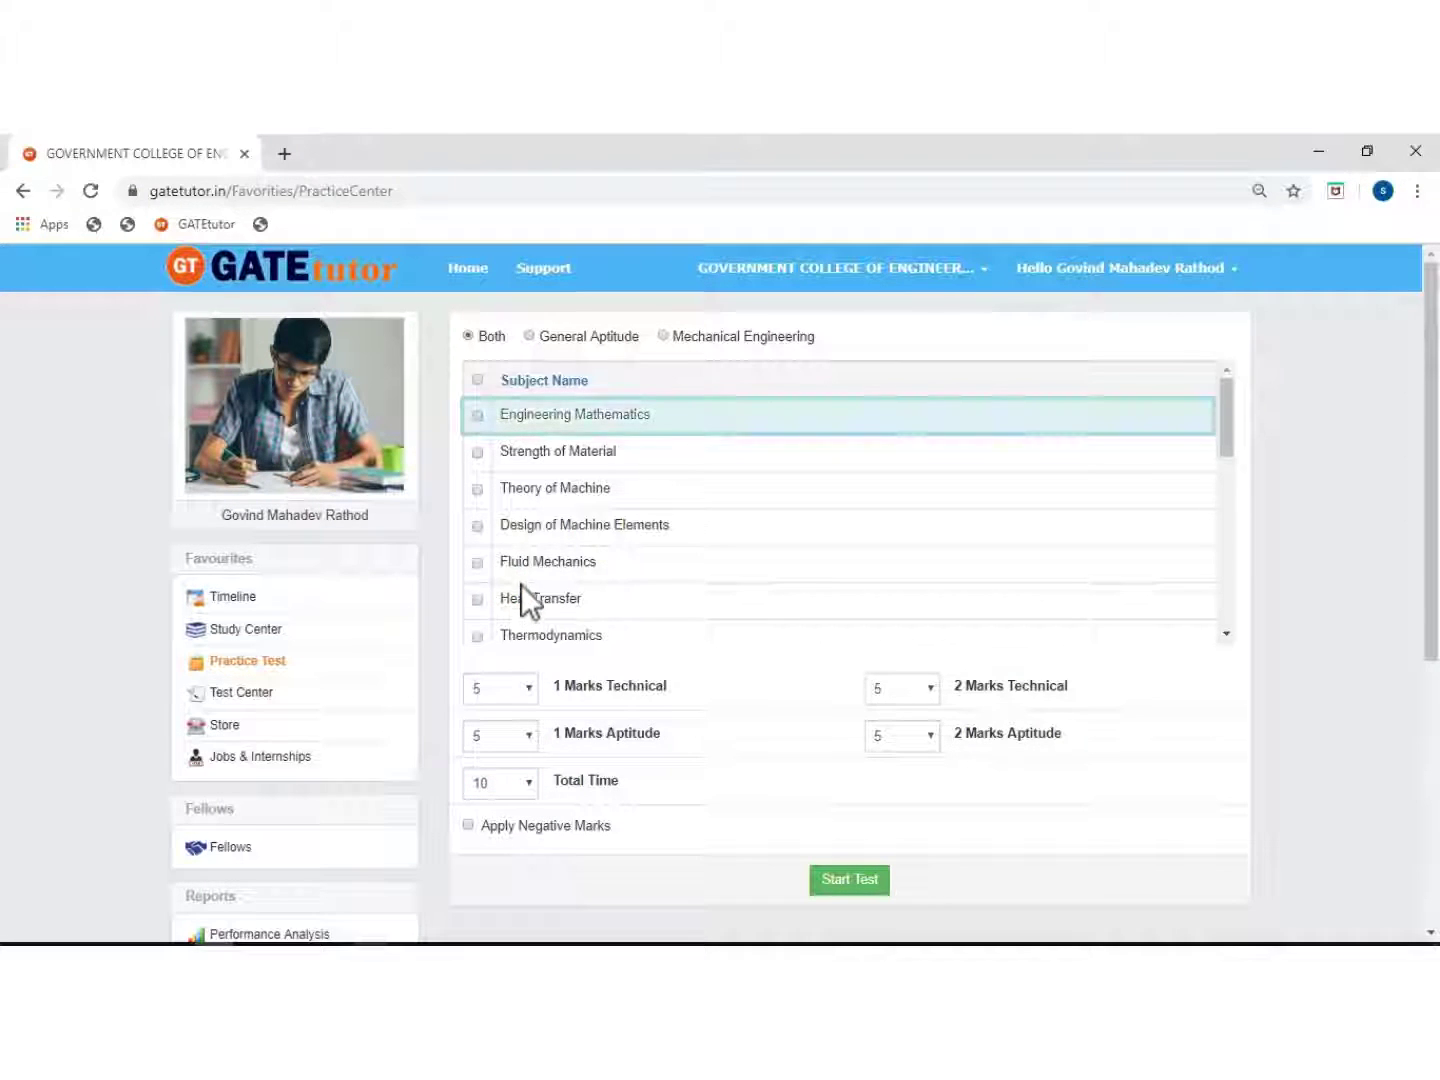
Select the Engineering Mathematics, Theory of Machine and Fluid Mechanics subjects.
{"action": "left_click", "coordinate": [478, 416]}
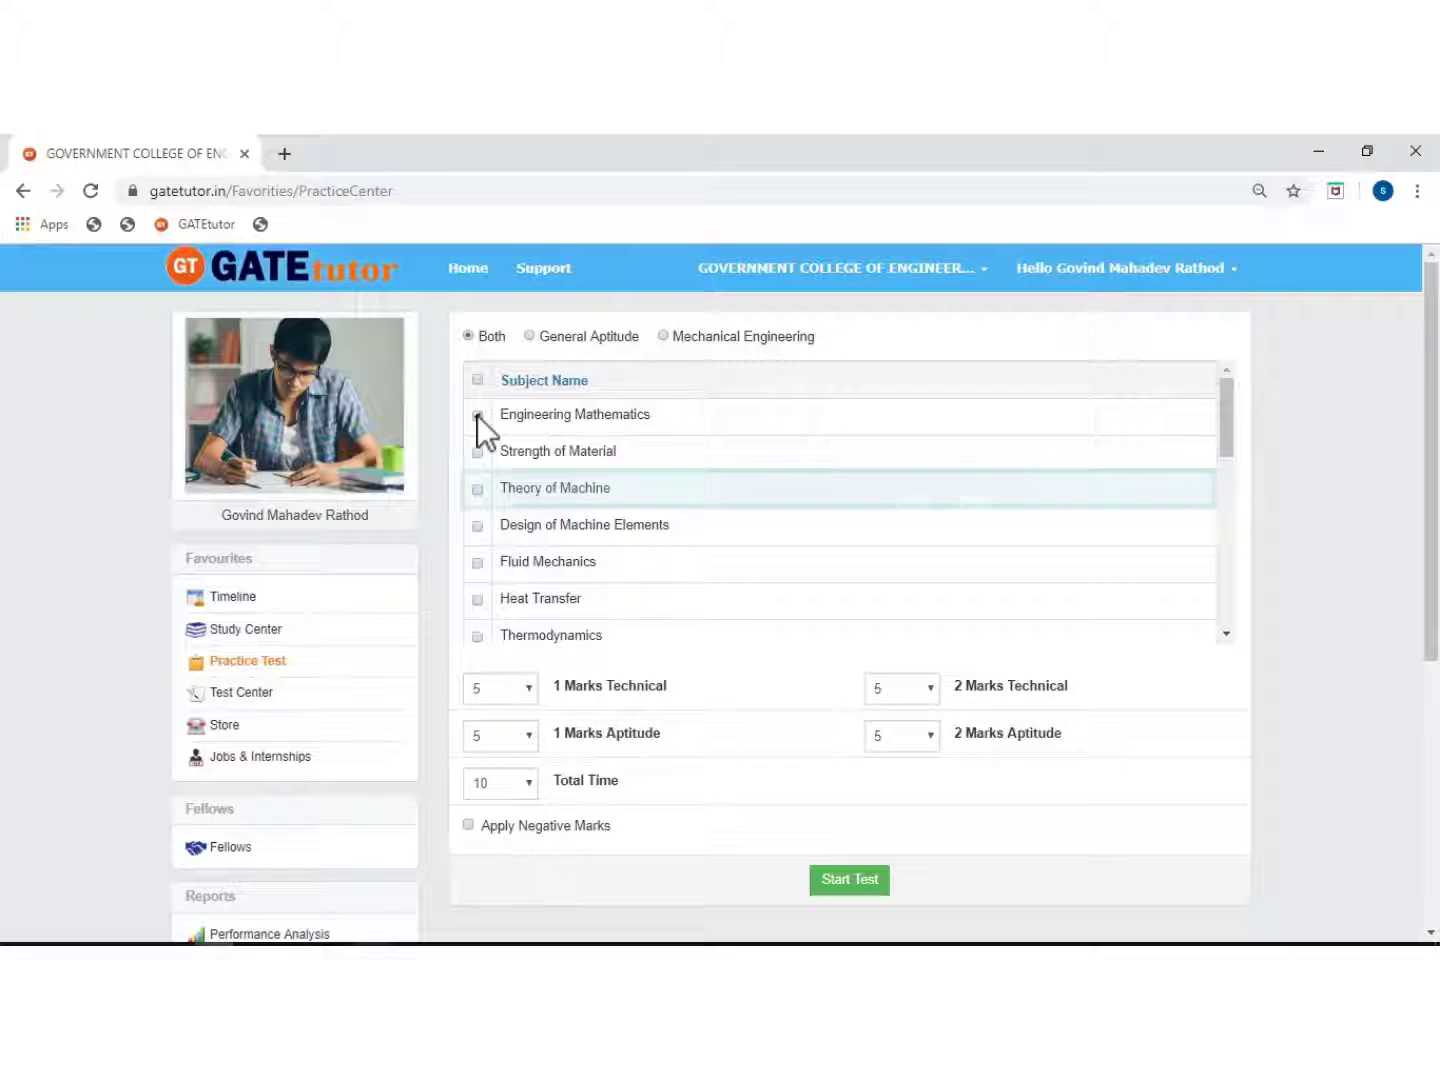
{"action": "left_click", "coordinate": [477, 488]}
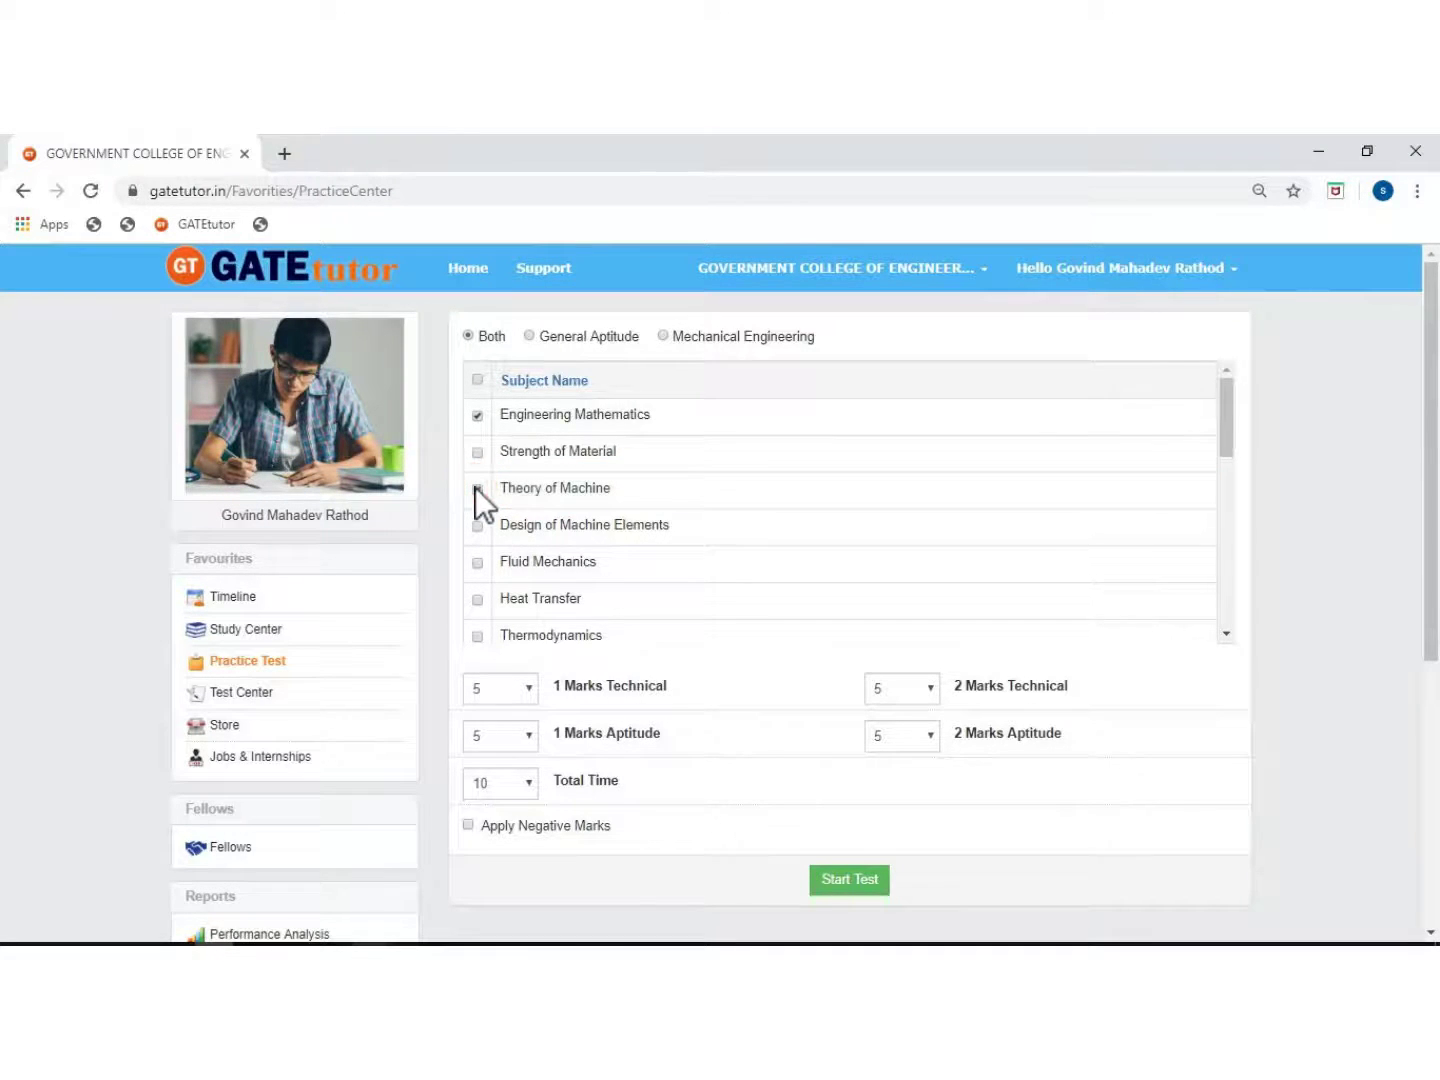
{"action": "left_click", "coordinate": [477, 561]}
Select Psychological Ability, Logical Reasoning and Numerical Ability, then start the test.
{"action": "scroll", "coordinate": [1093, 469], "scroll_direction": "down", "scroll_amount": 6}
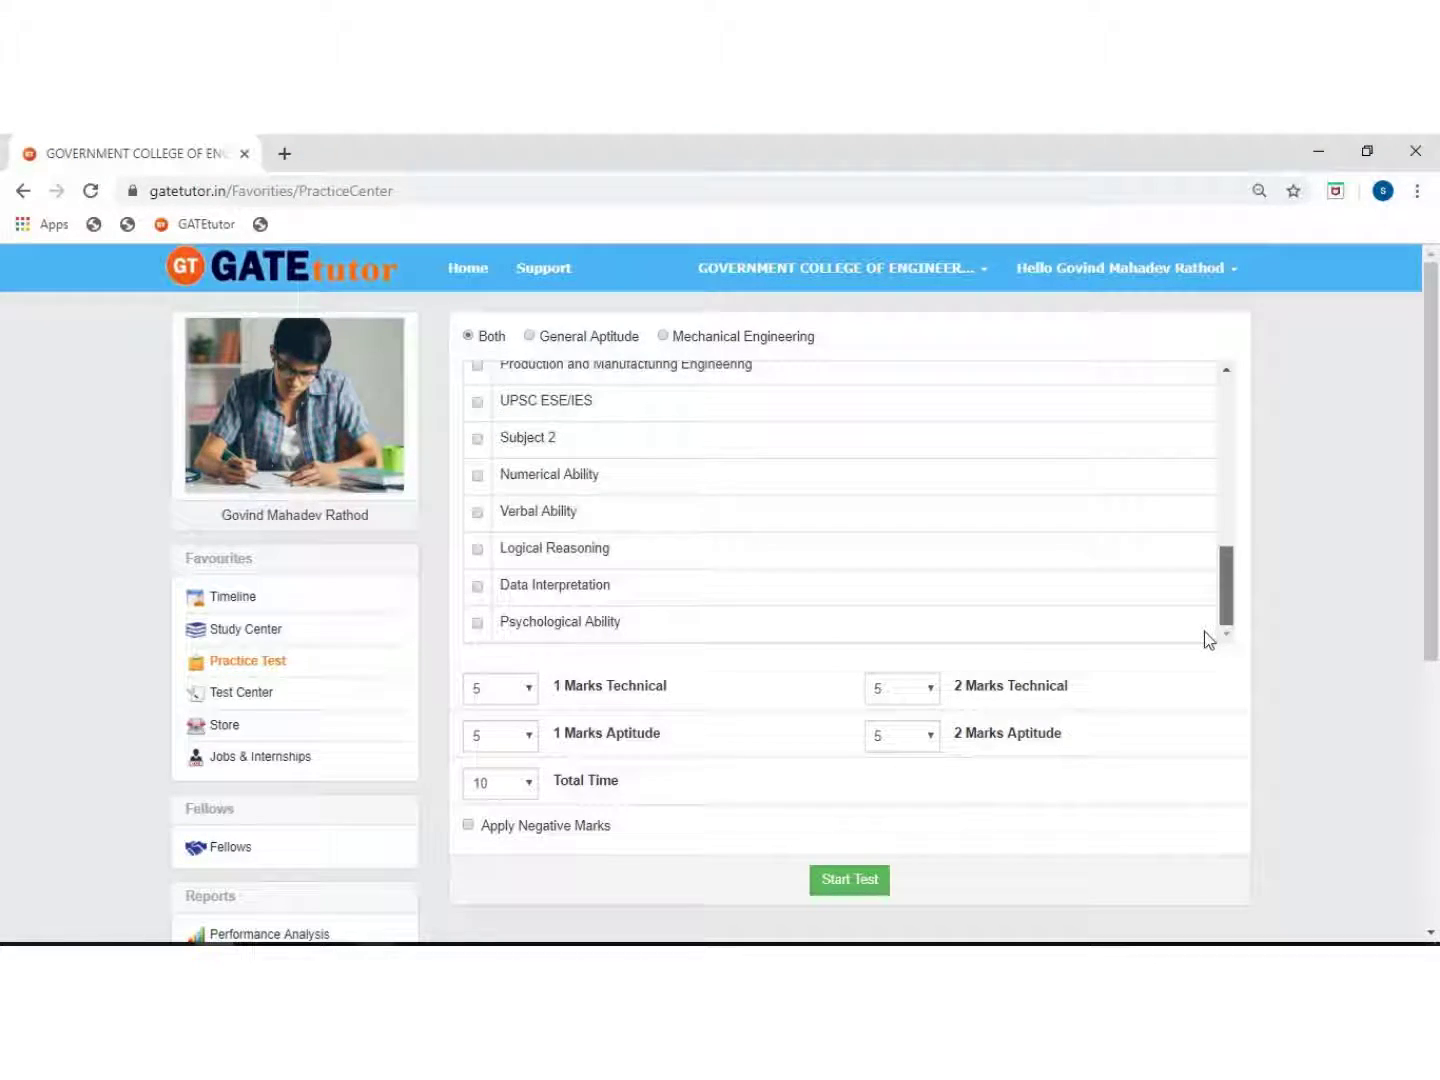
{"action": "left_click", "coordinate": [476, 621]}
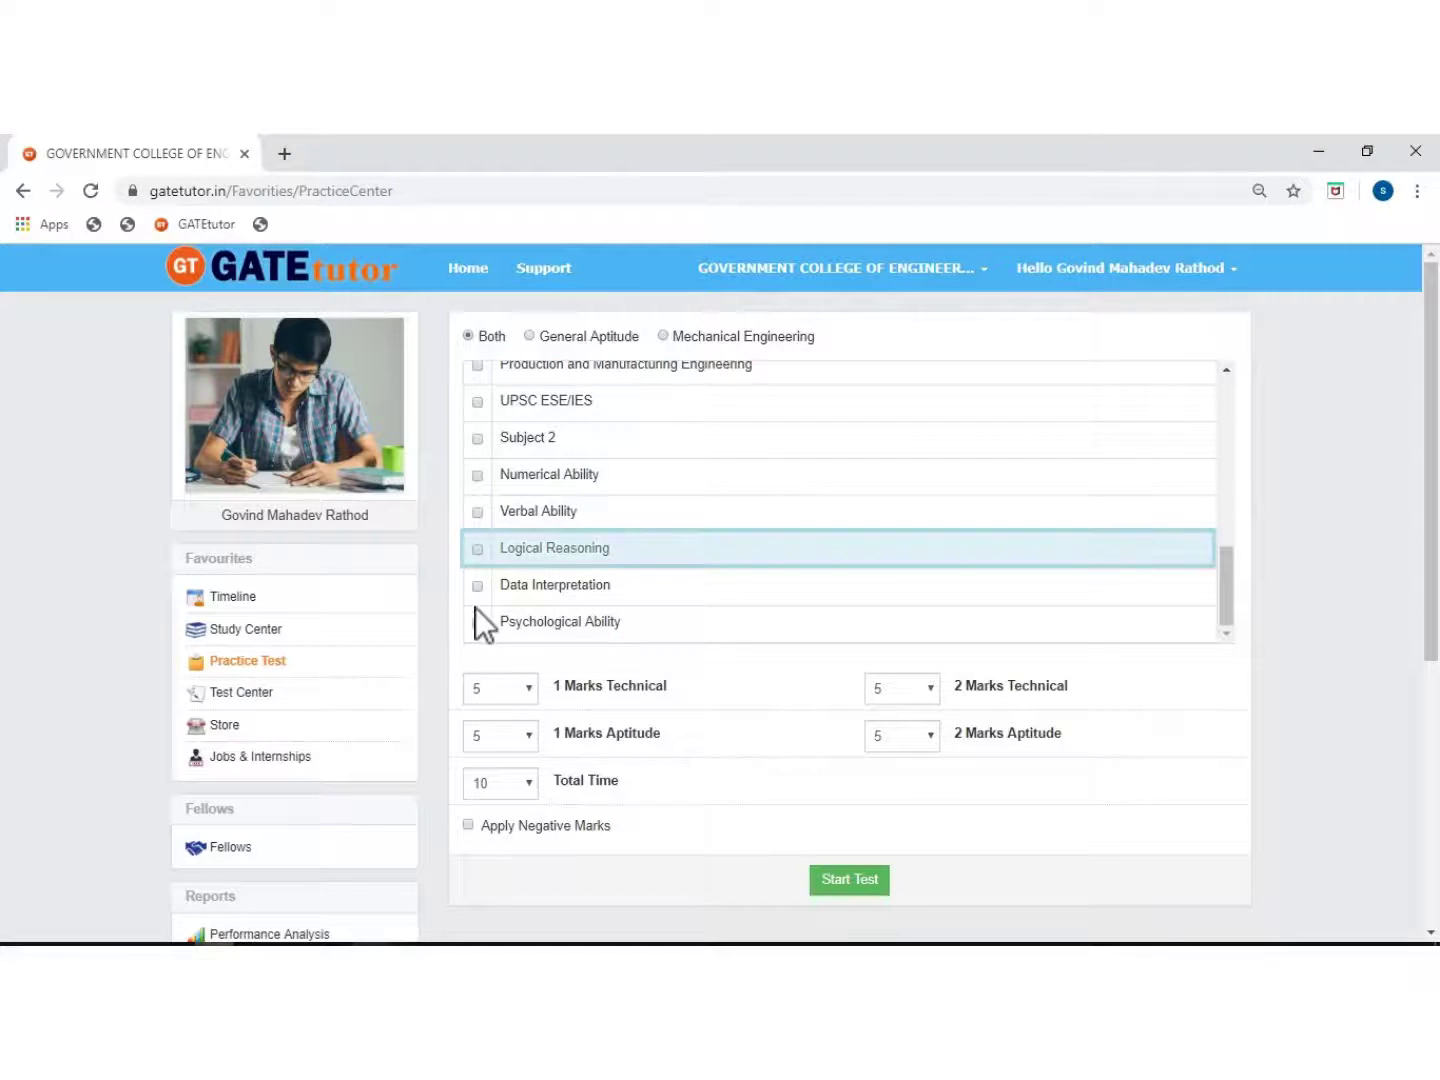
{"action": "left_click", "coordinate": [477, 549]}
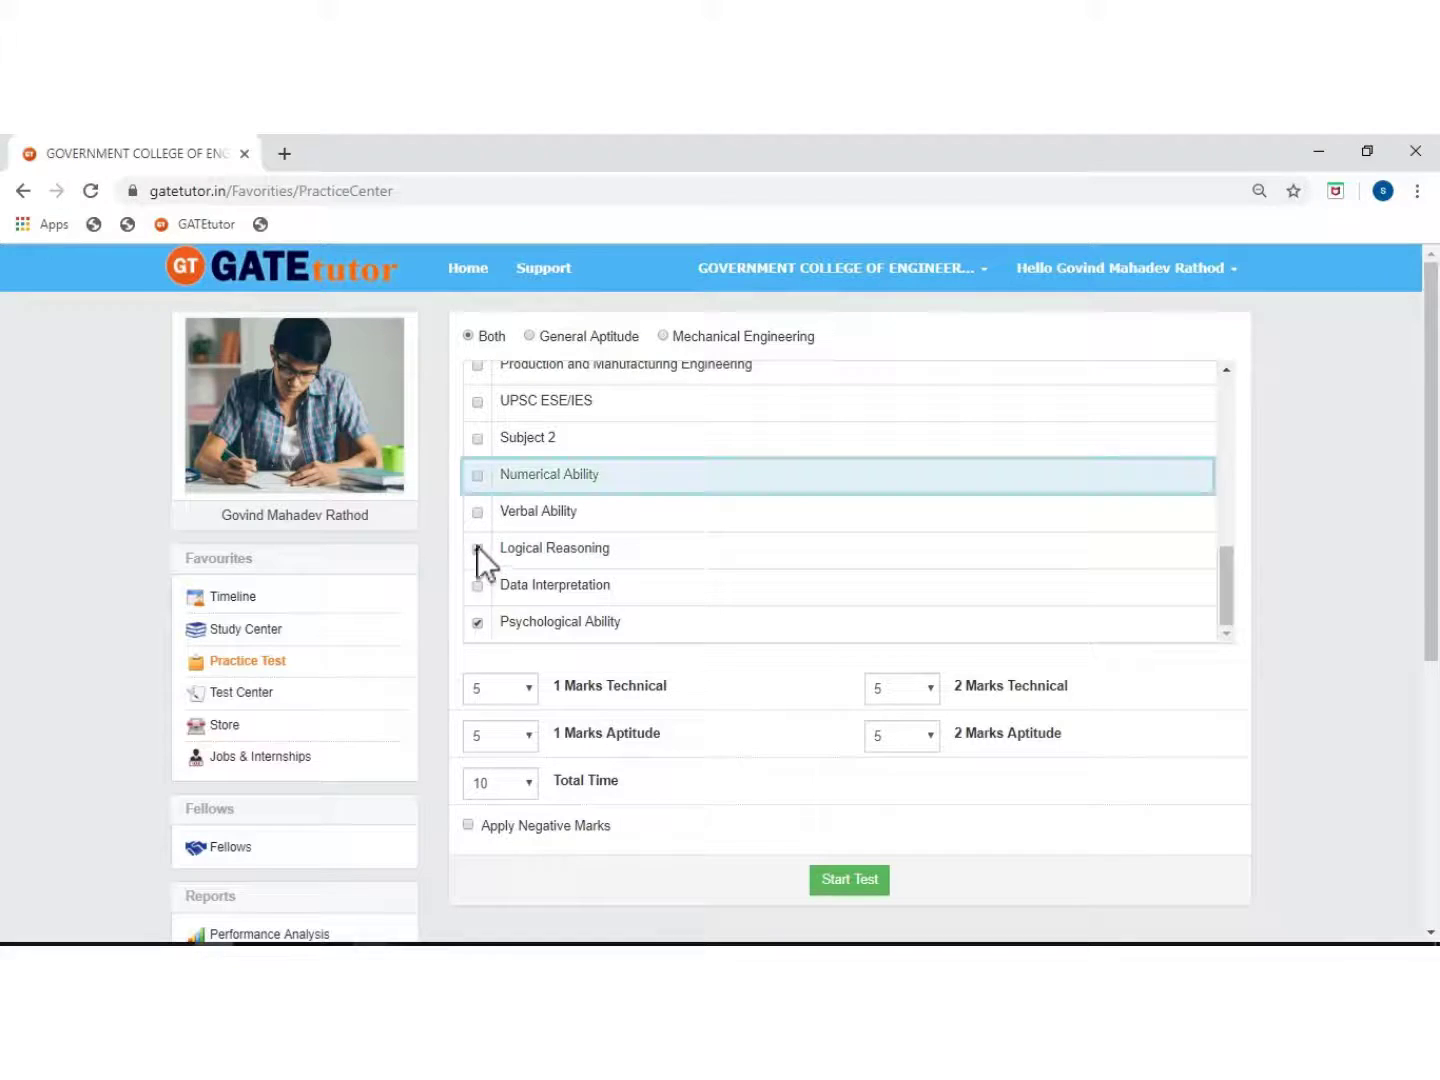
{"action": "left_click", "coordinate": [477, 475]}
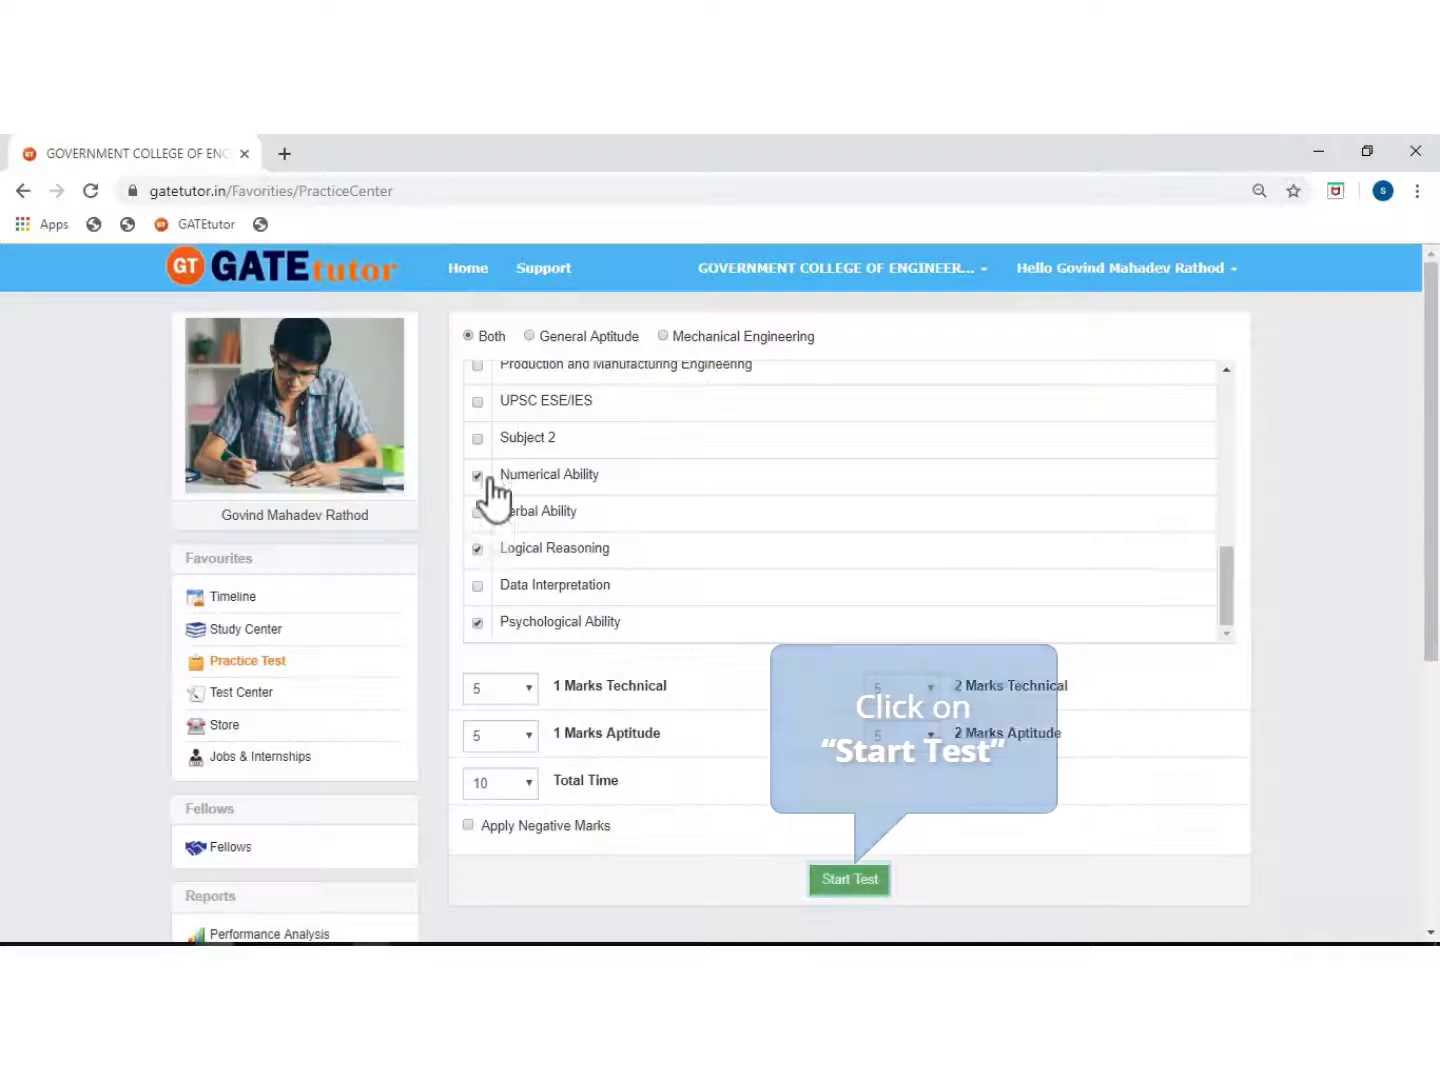
{"action": "left_click", "coordinate": [848, 879]}
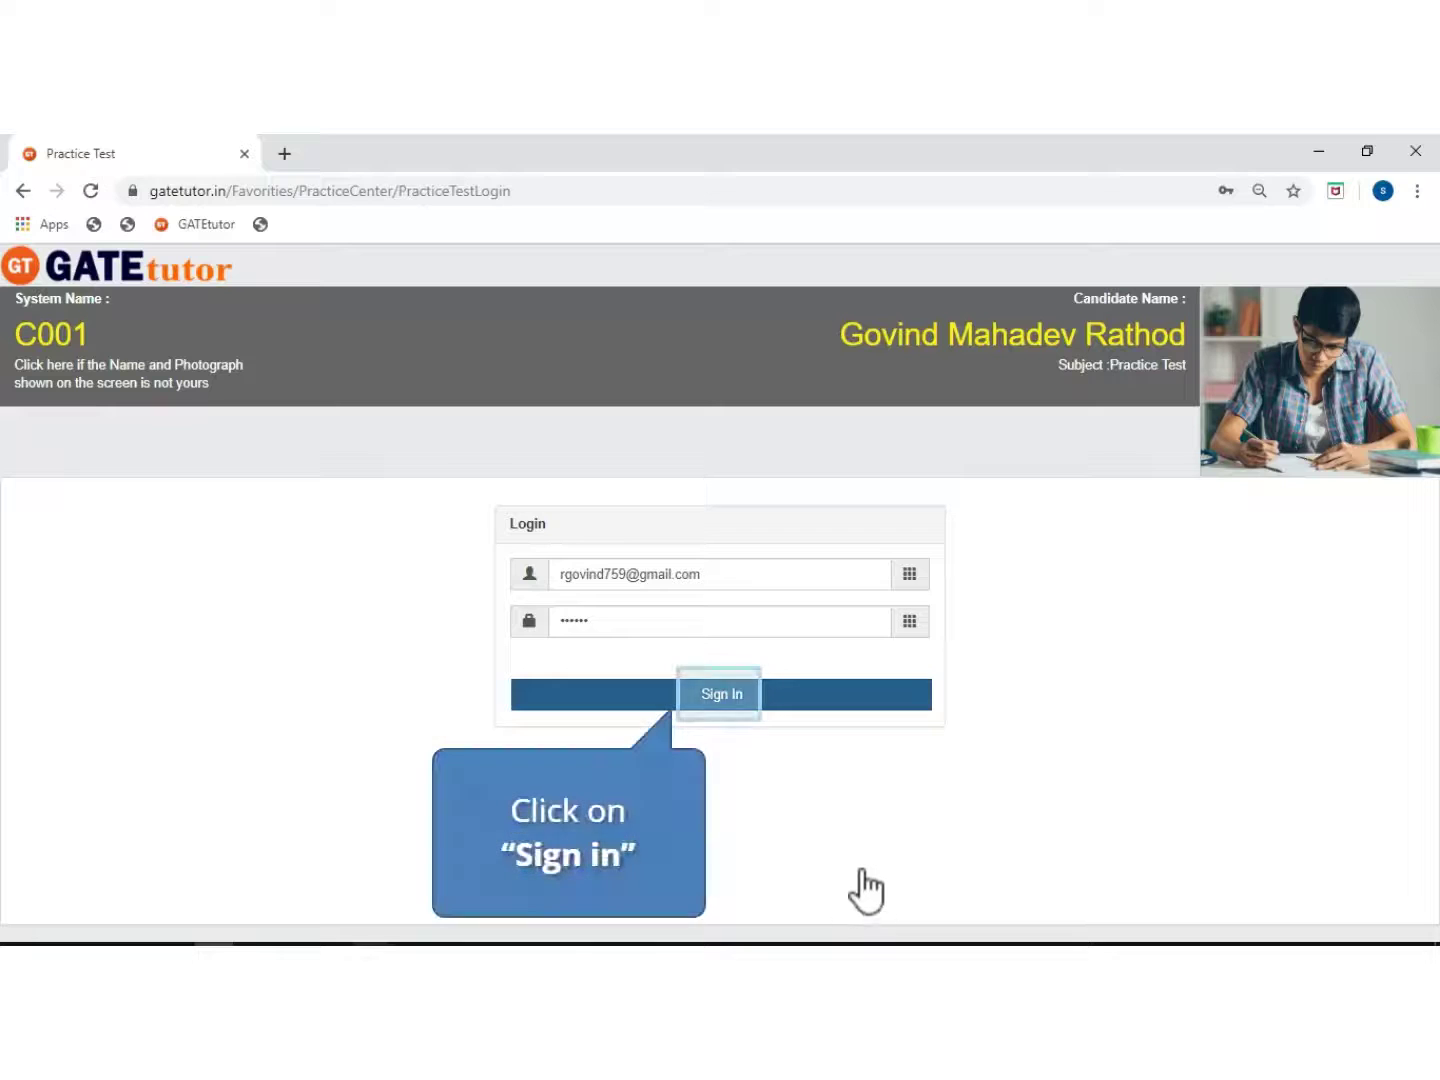
{"action": "left_click", "coordinate": [720, 693]}
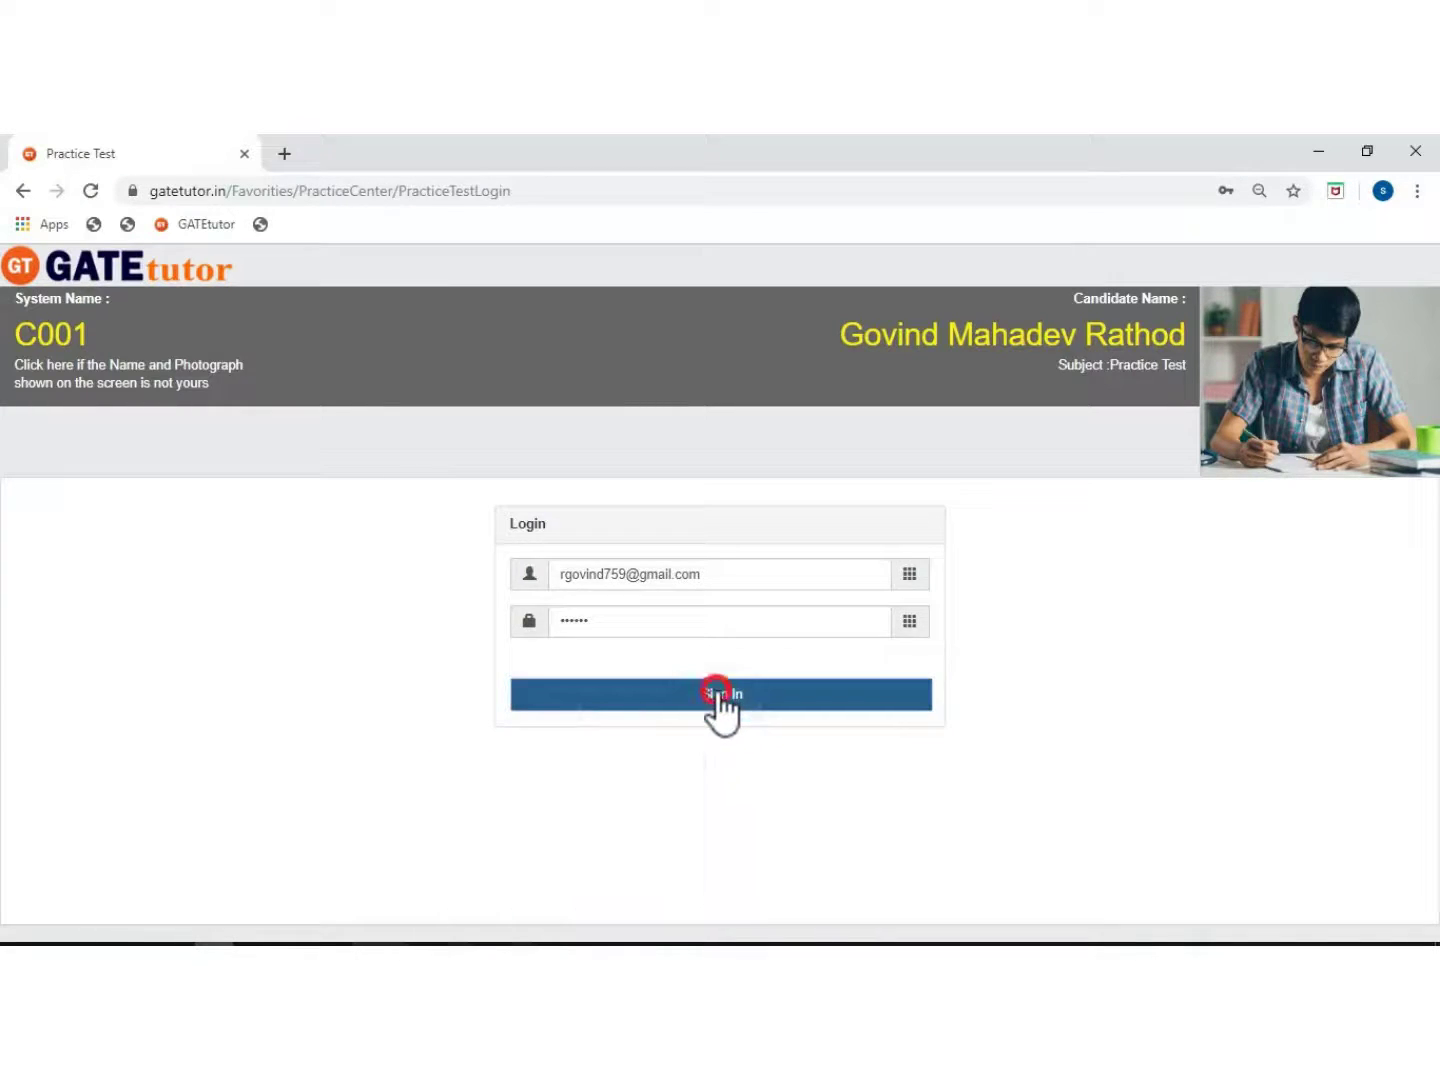
Go past the instructions, accept the candidate declaration and begin the test.
{"action": "scroll", "coordinate": [761, 675], "scroll_direction": "down", "scroll_amount": 4}
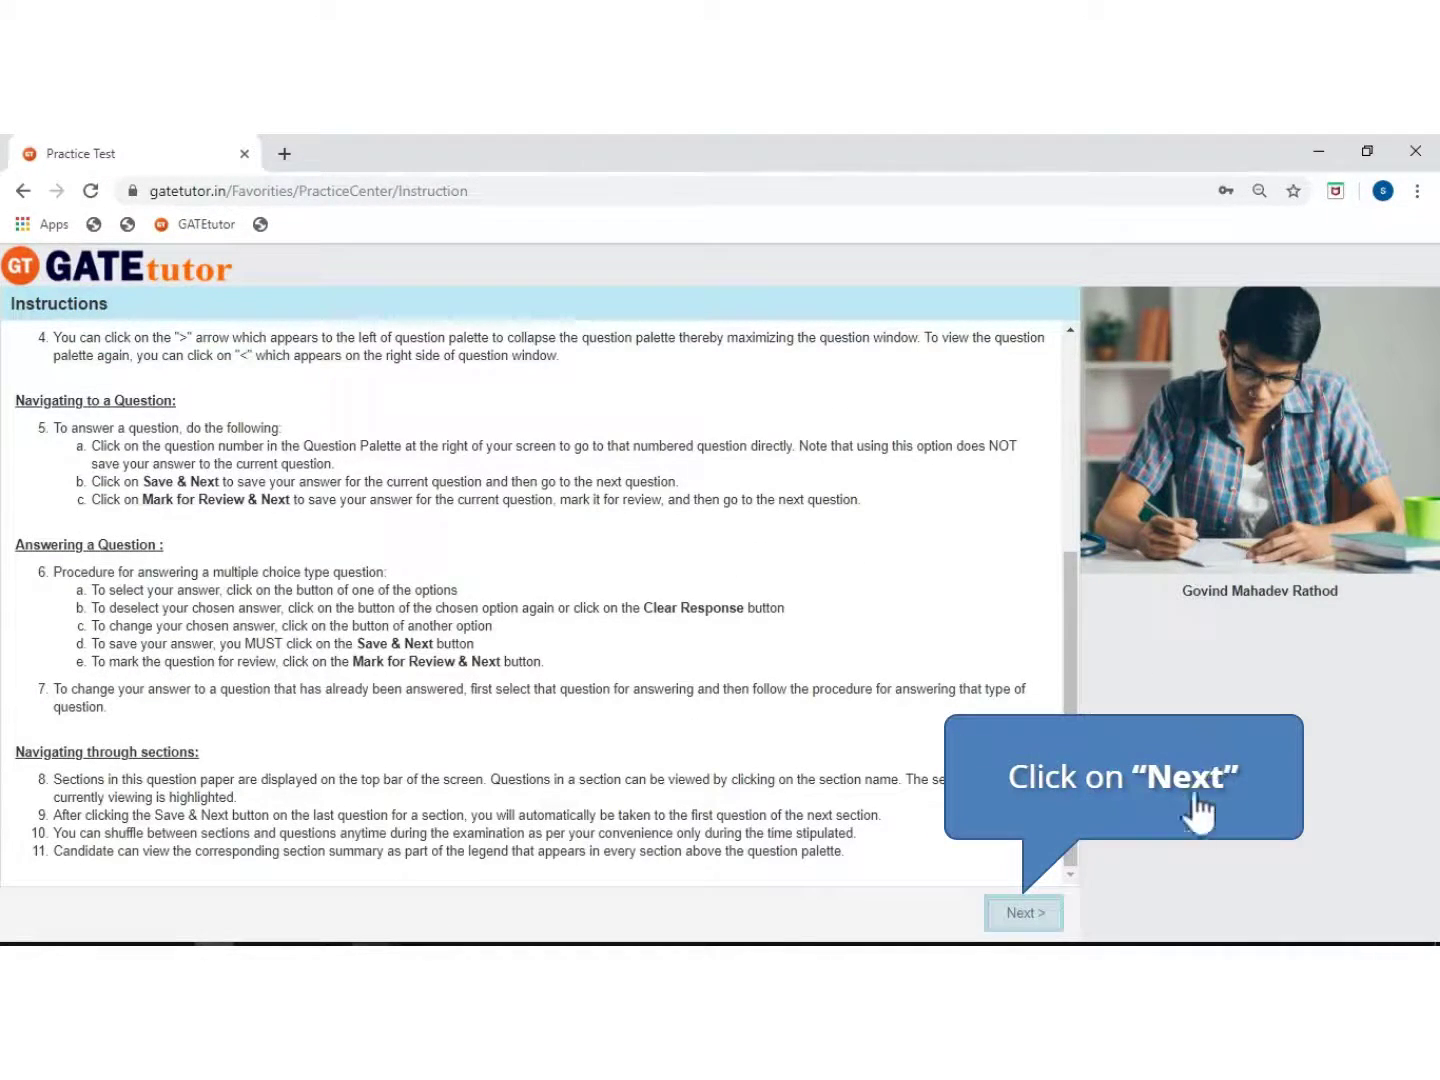
{"action": "left_click", "coordinate": [1025, 914]}
{"action": "scroll", "coordinate": [950, 900], "scroll_direction": "down", "scroll_amount": 2}
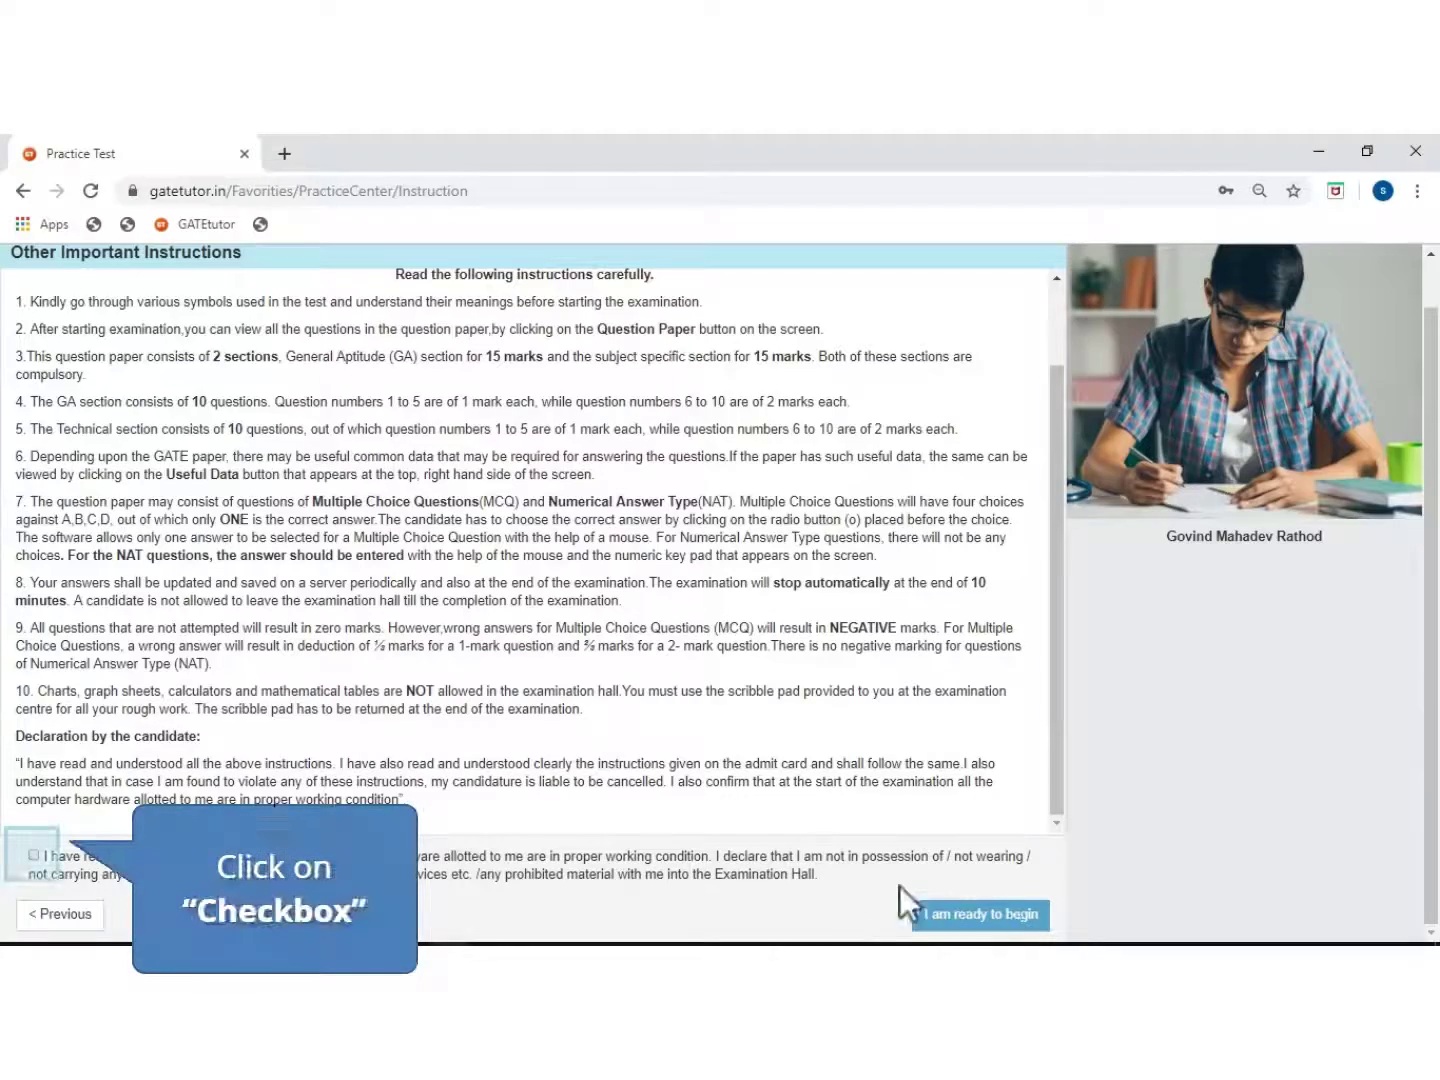
{"action": "left_click", "coordinate": [33, 855]}
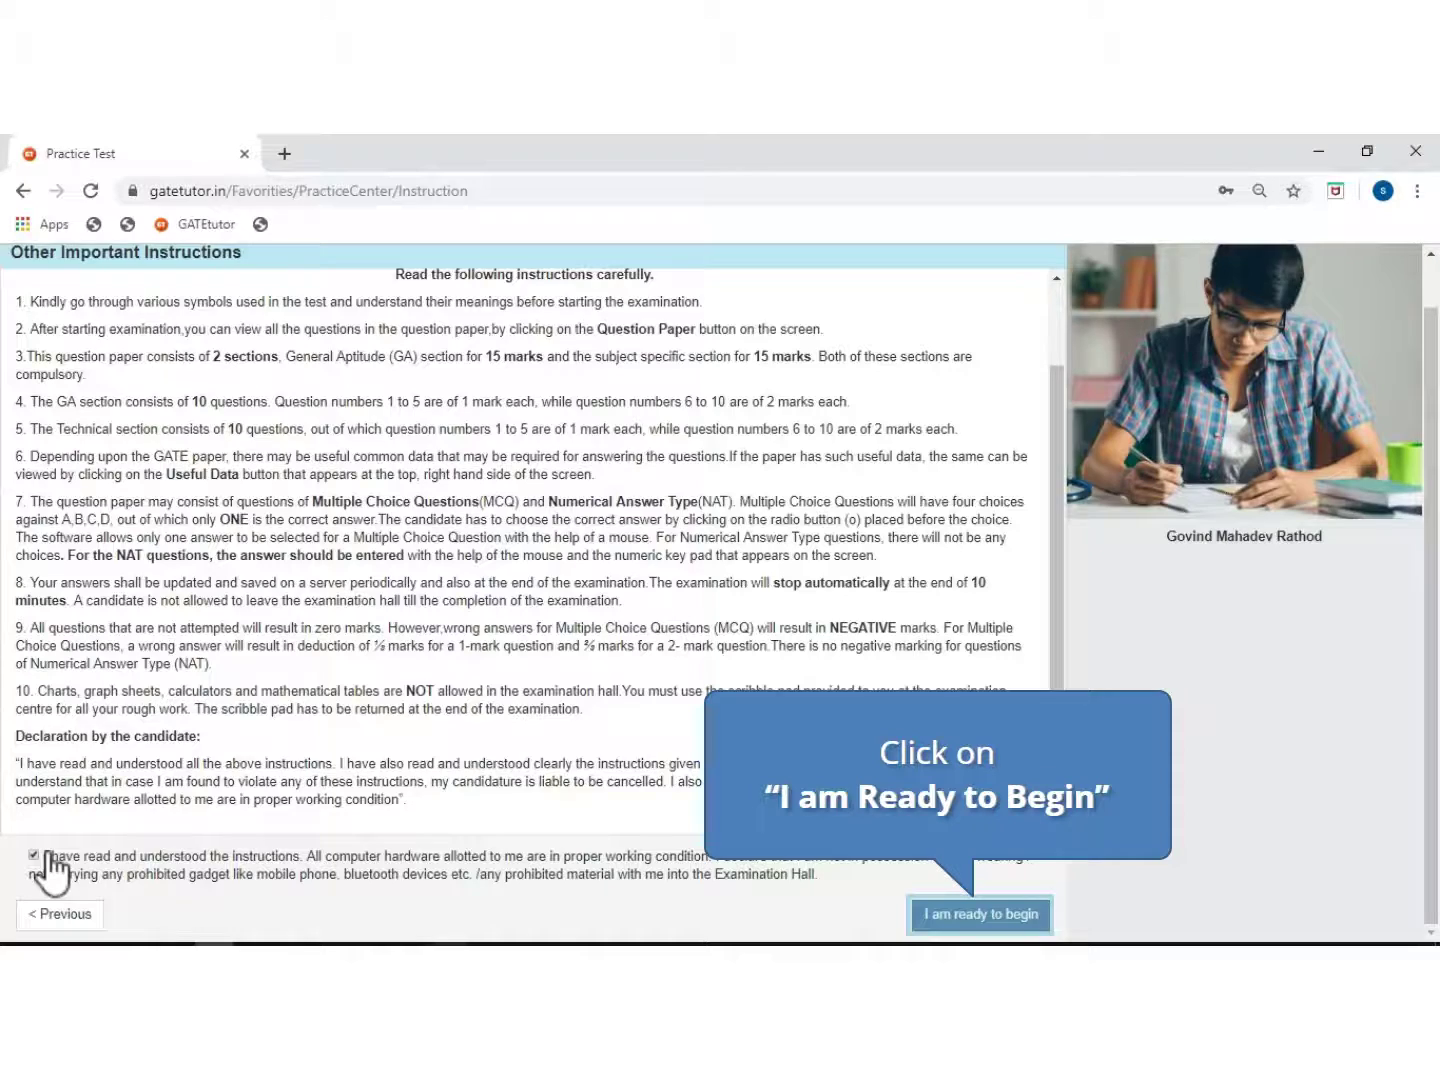
{"action": "left_click", "coordinate": [963, 912]}
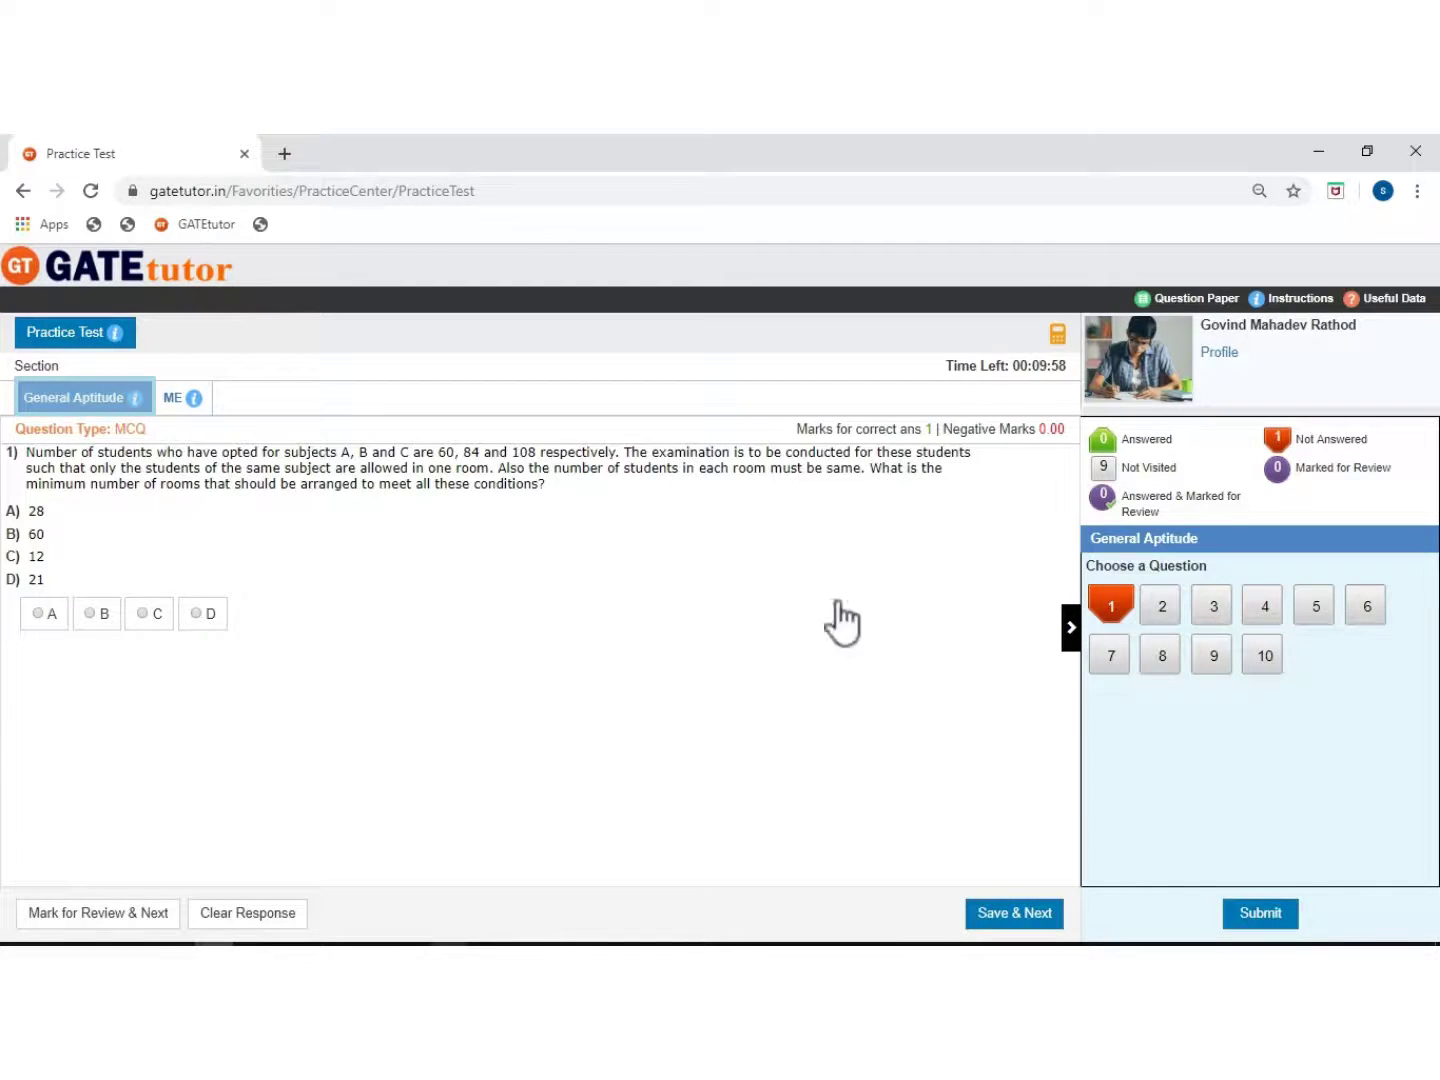
Answer General Aptitude Q1 A and Q3 D, both marked for review, and Q2 B.
{"action": "left_click", "coordinate": [55, 395]}
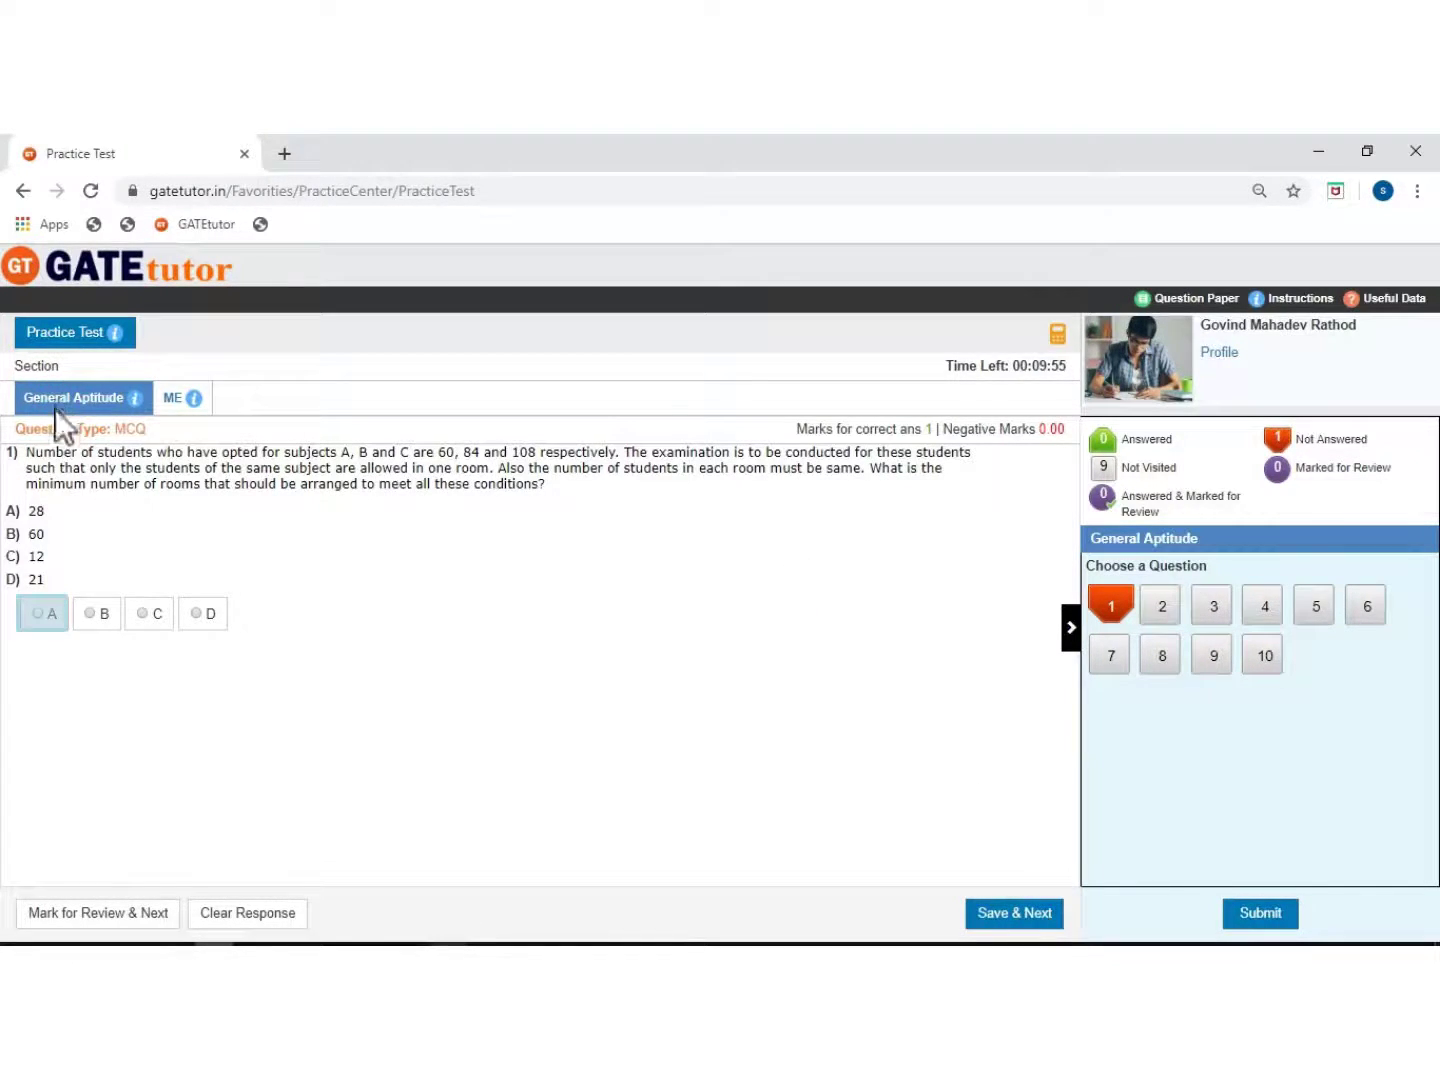
{"action": "left_click", "coordinate": [38, 614]}
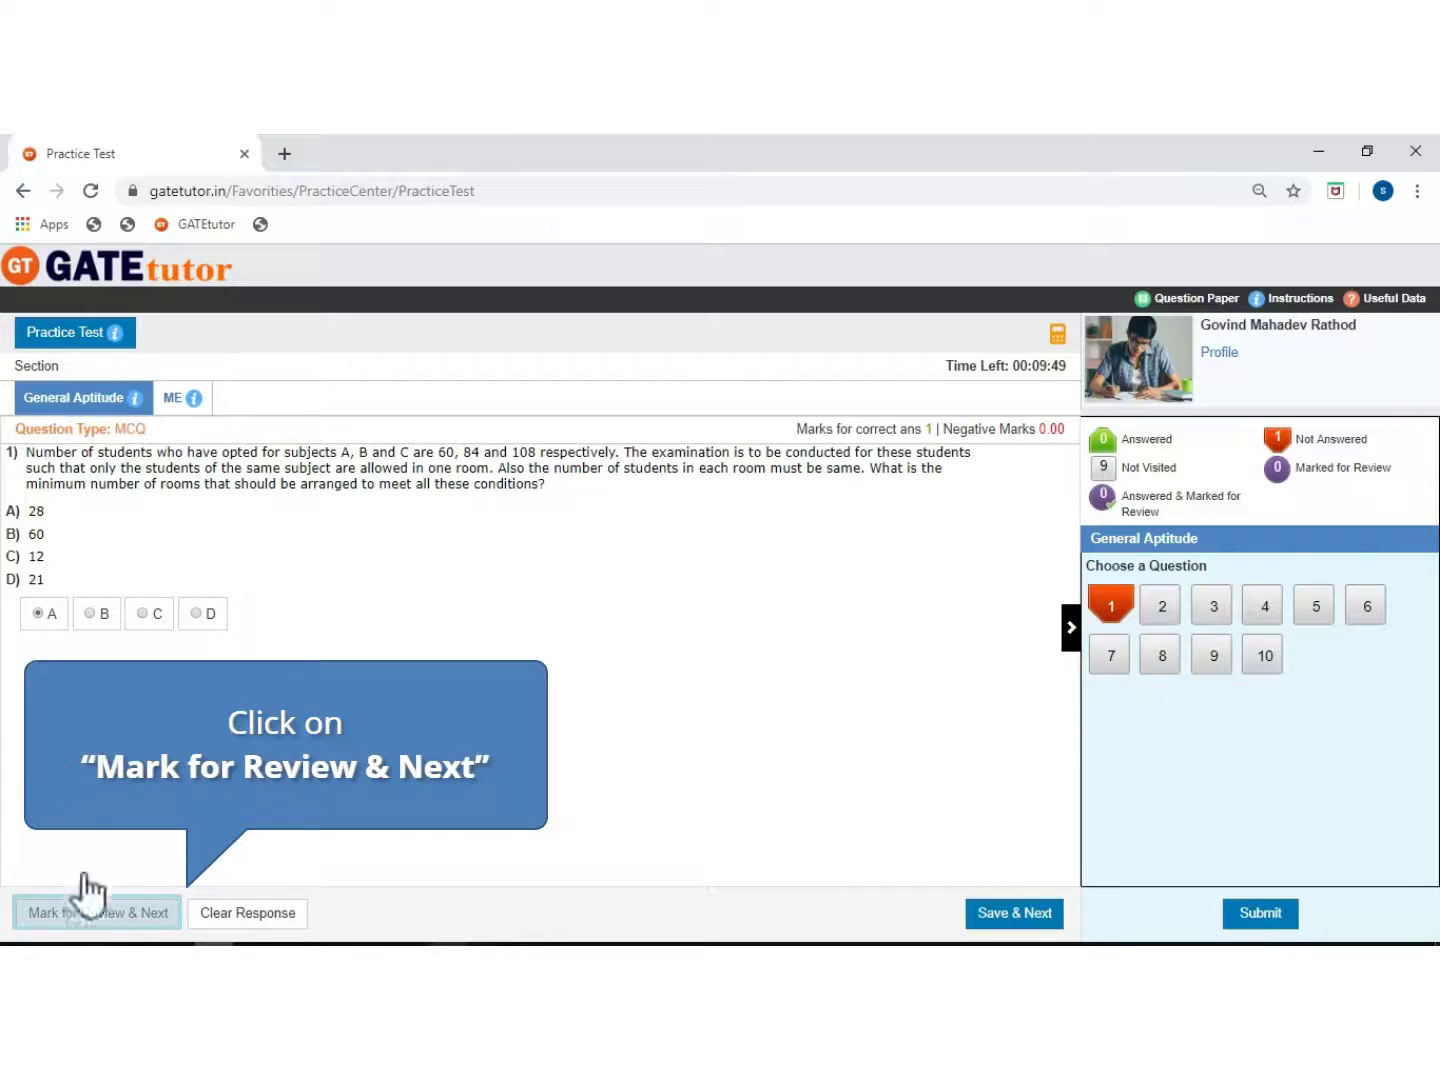
{"action": "left_click", "coordinate": [115, 913]}
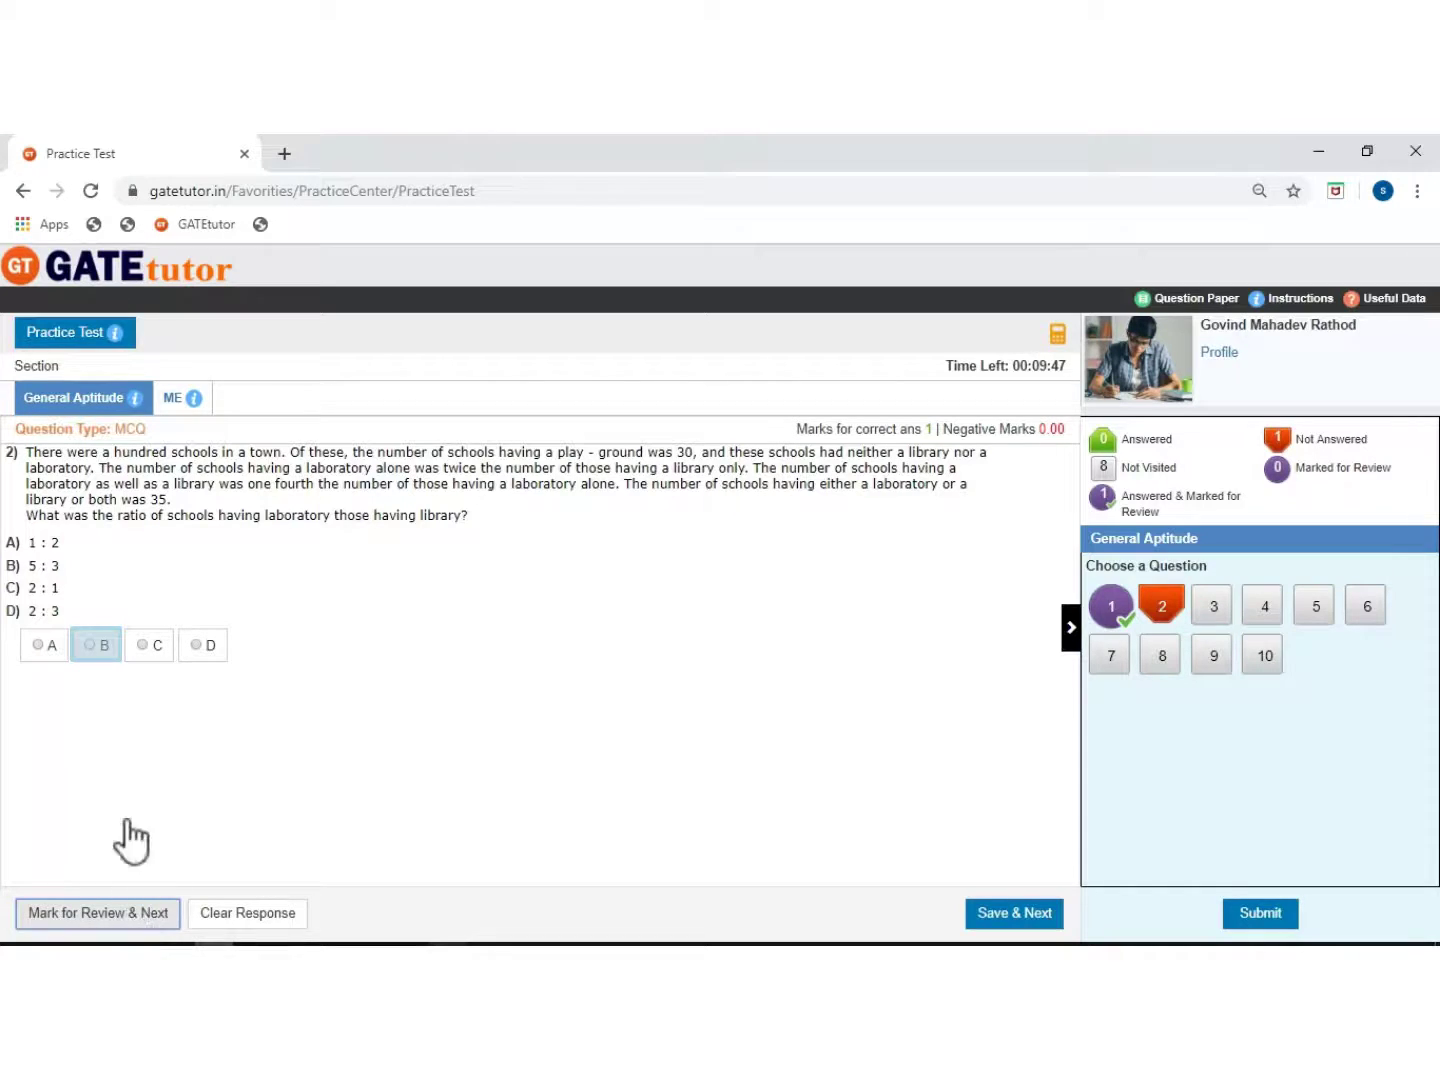
{"action": "left_click", "coordinate": [97, 646]}
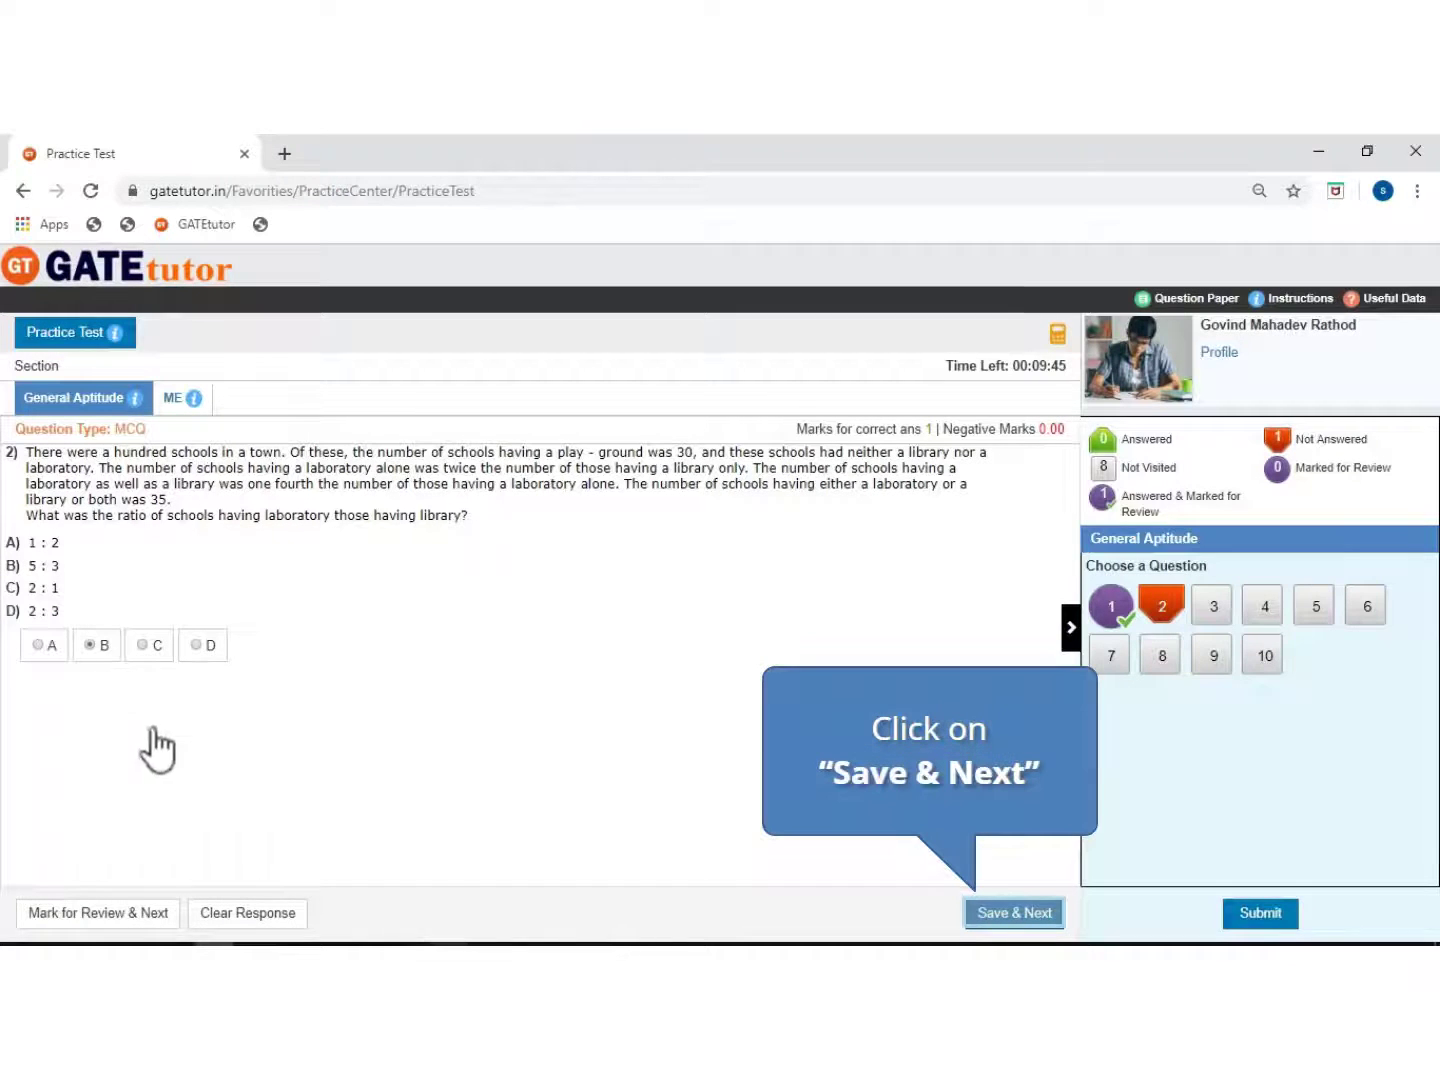
{"action": "left_click", "coordinate": [1022, 912]}
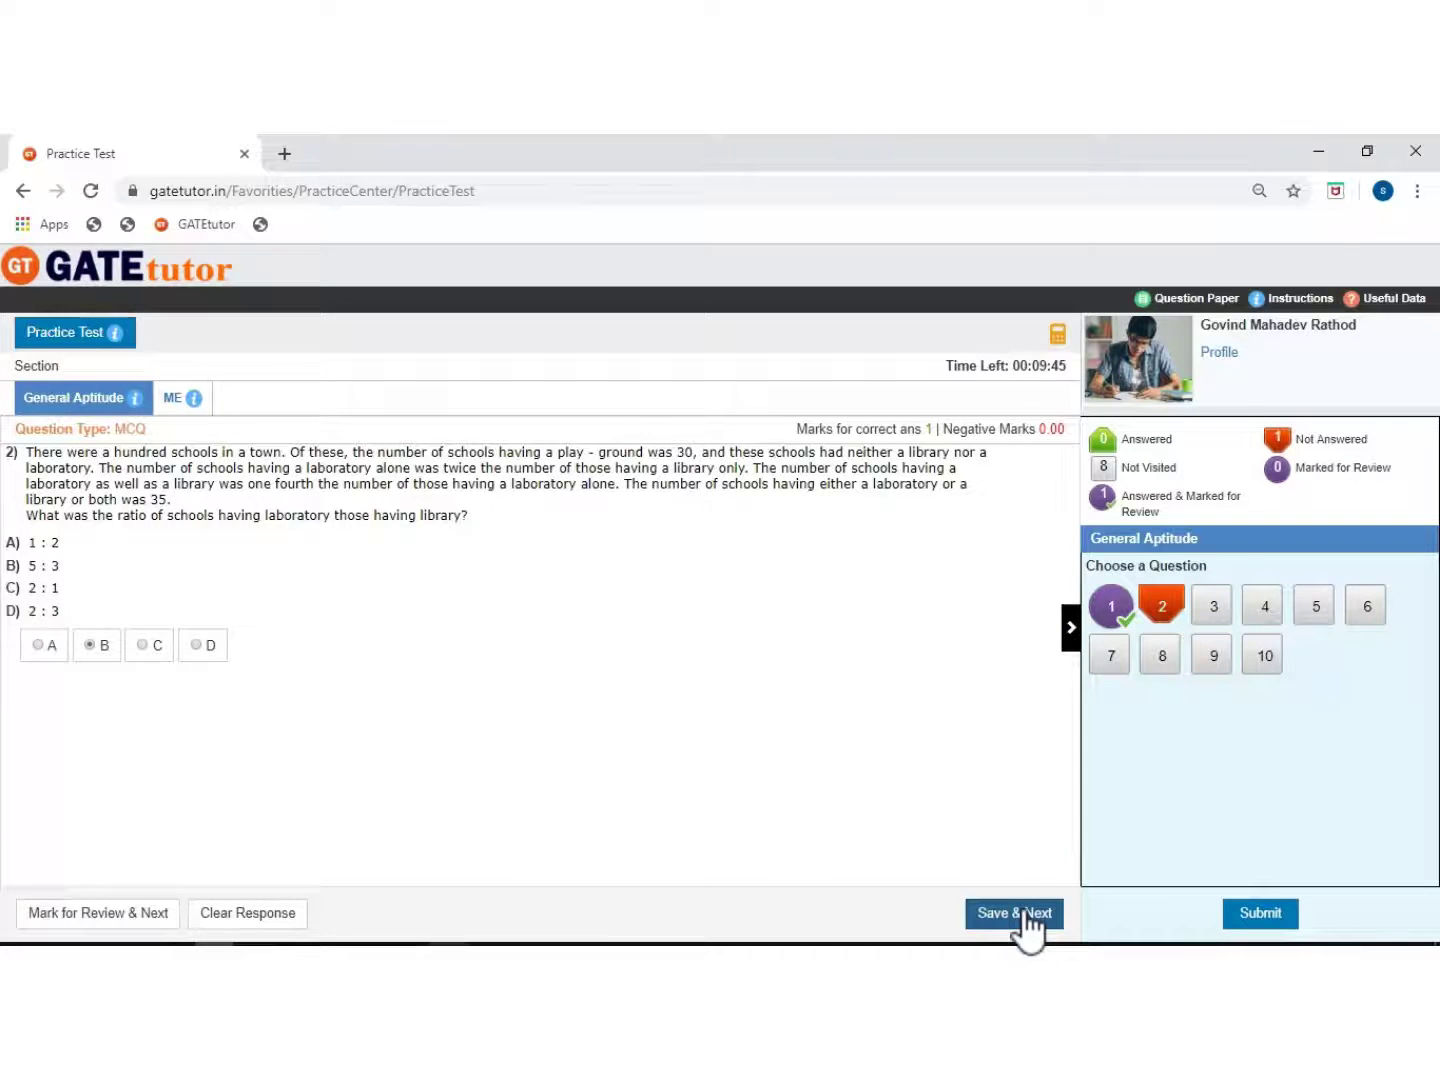
{"action": "left_click", "coordinate": [1024, 914]}
{"action": "left_click", "coordinate": [197, 599]}
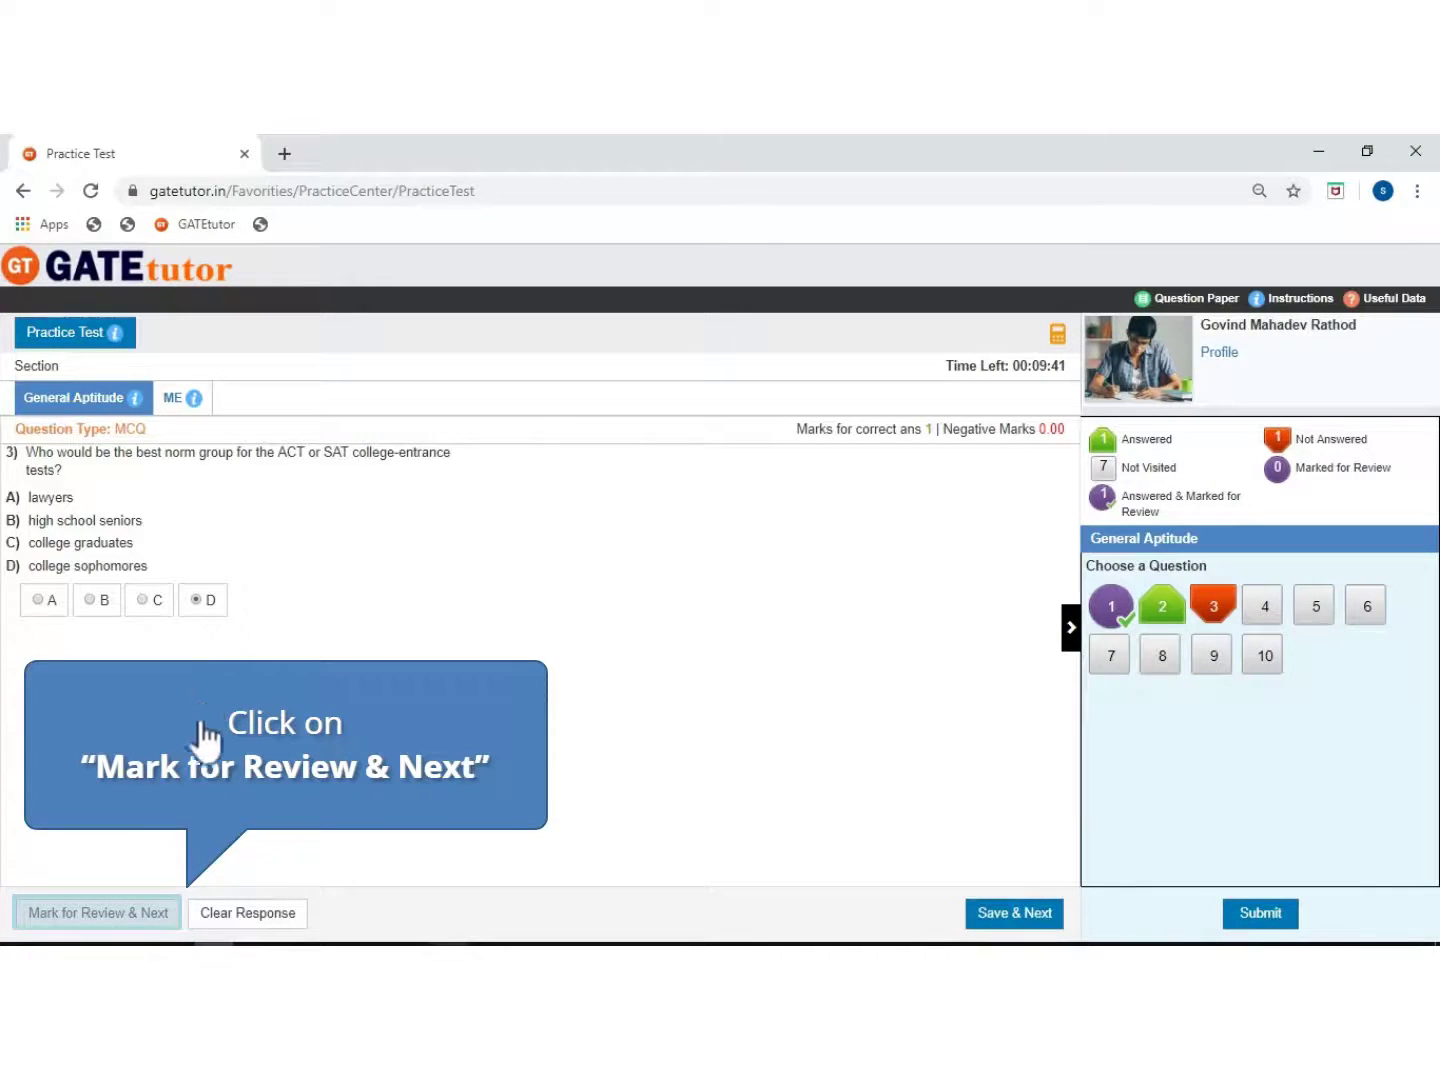
{"action": "left_click", "coordinate": [101, 908]}
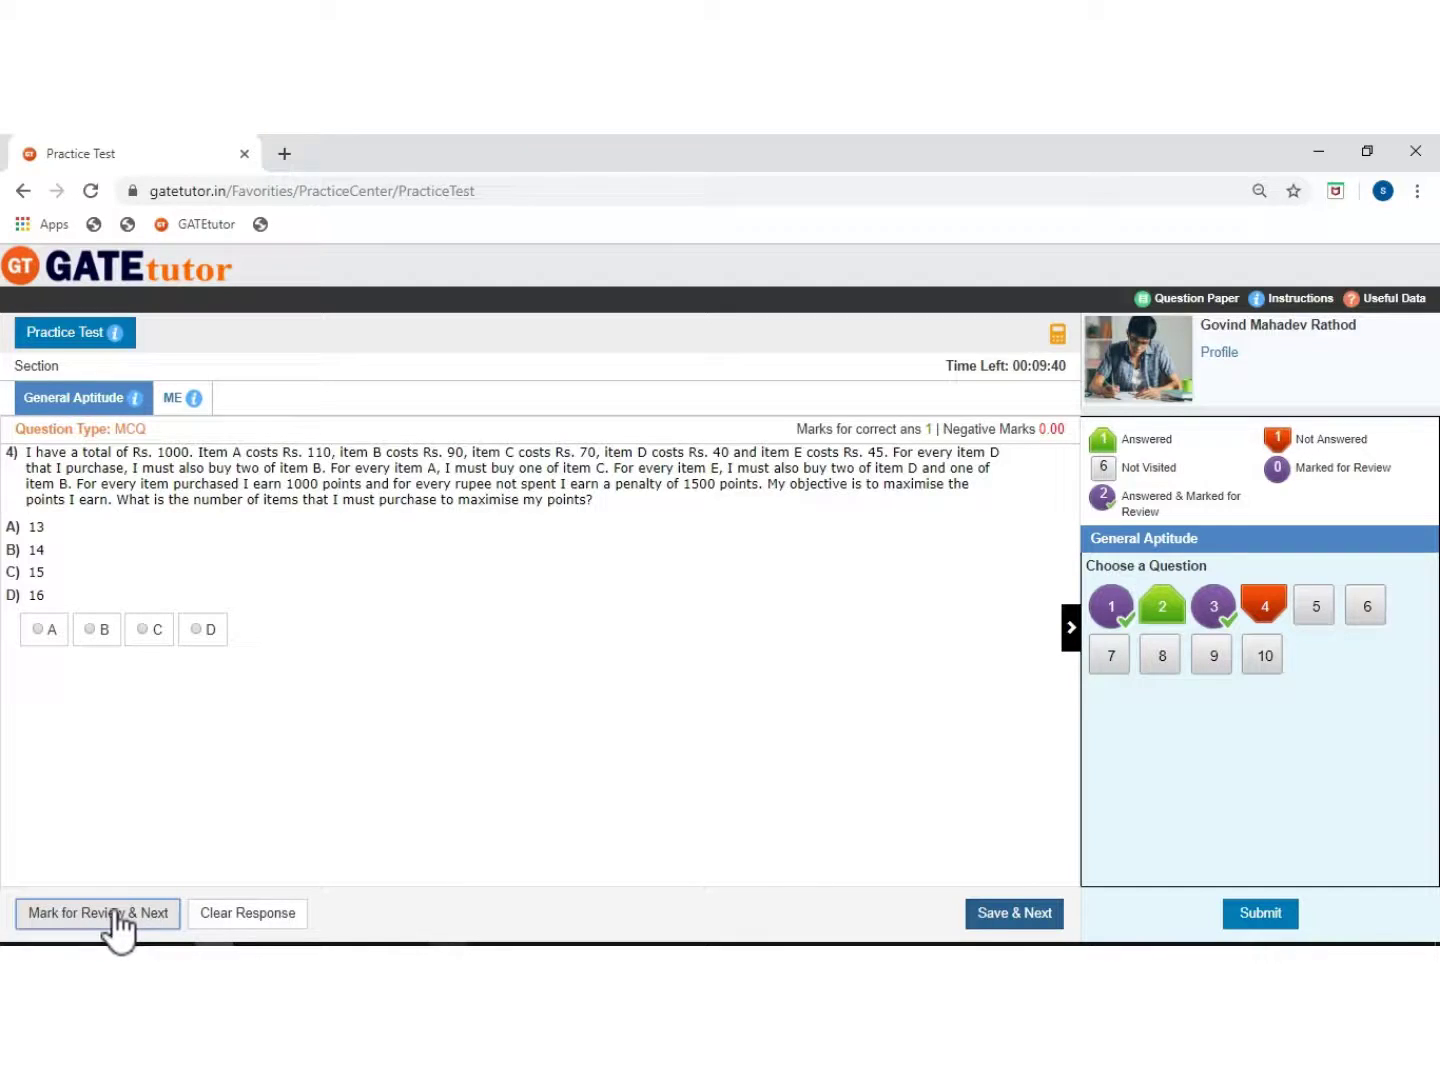
Skip Q4, answer Q5 B and Q6 D, enter 52 for Q7, then switch to ME.
{"action": "left_click", "coordinate": [1024, 908]}
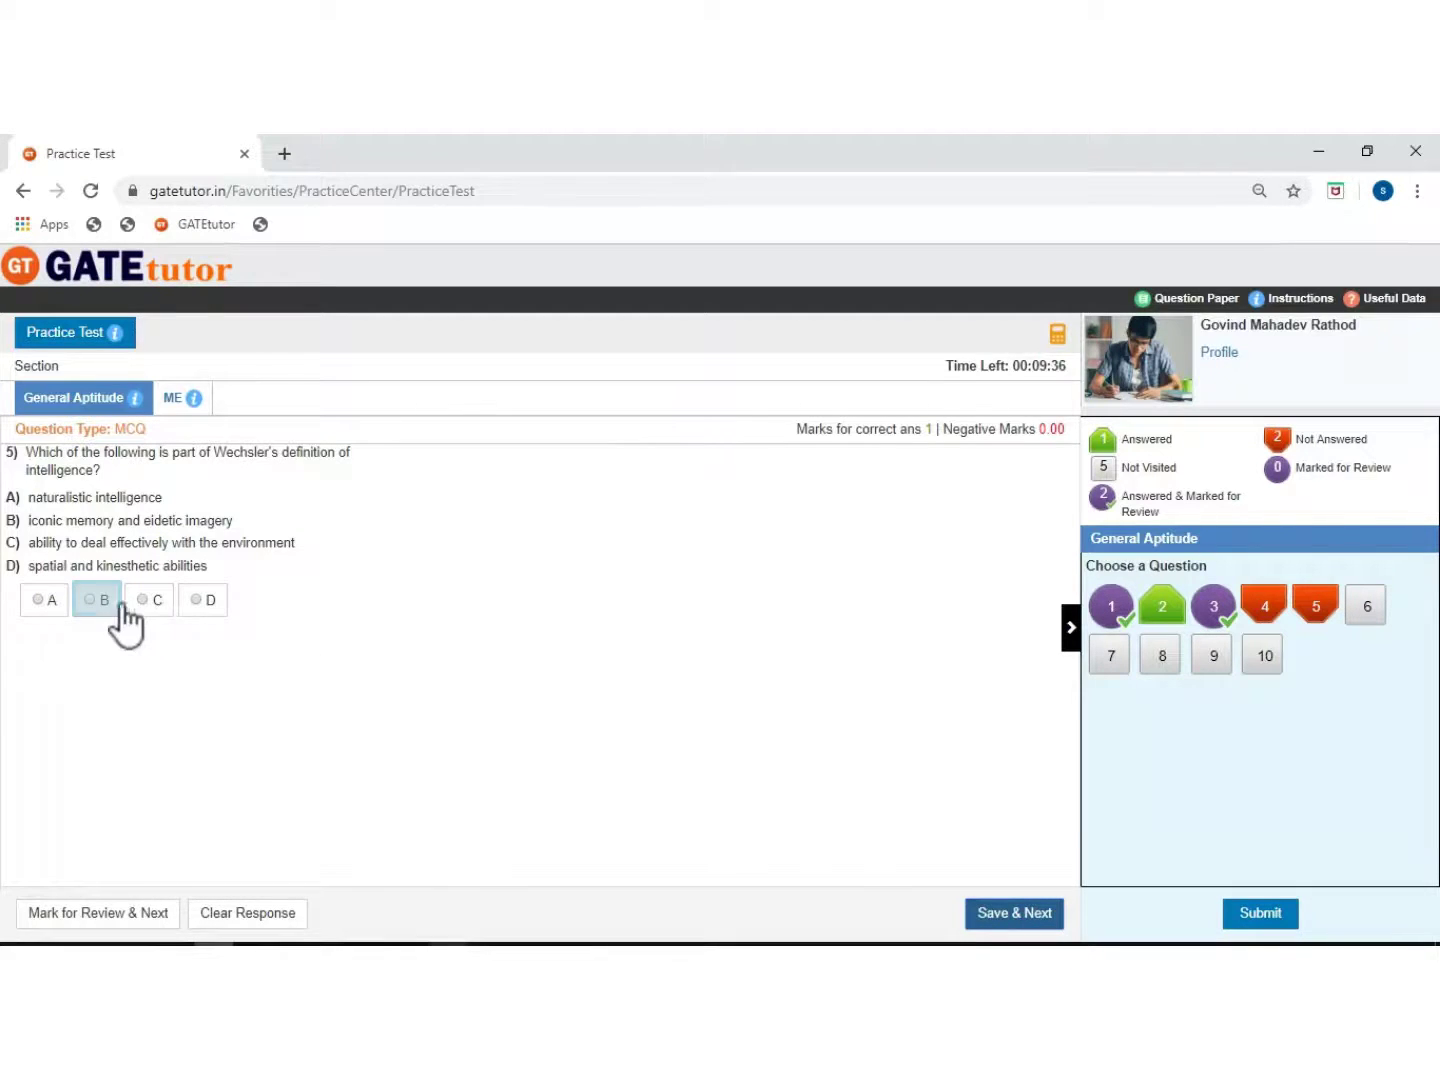
{"action": "left_click", "coordinate": [120, 606]}
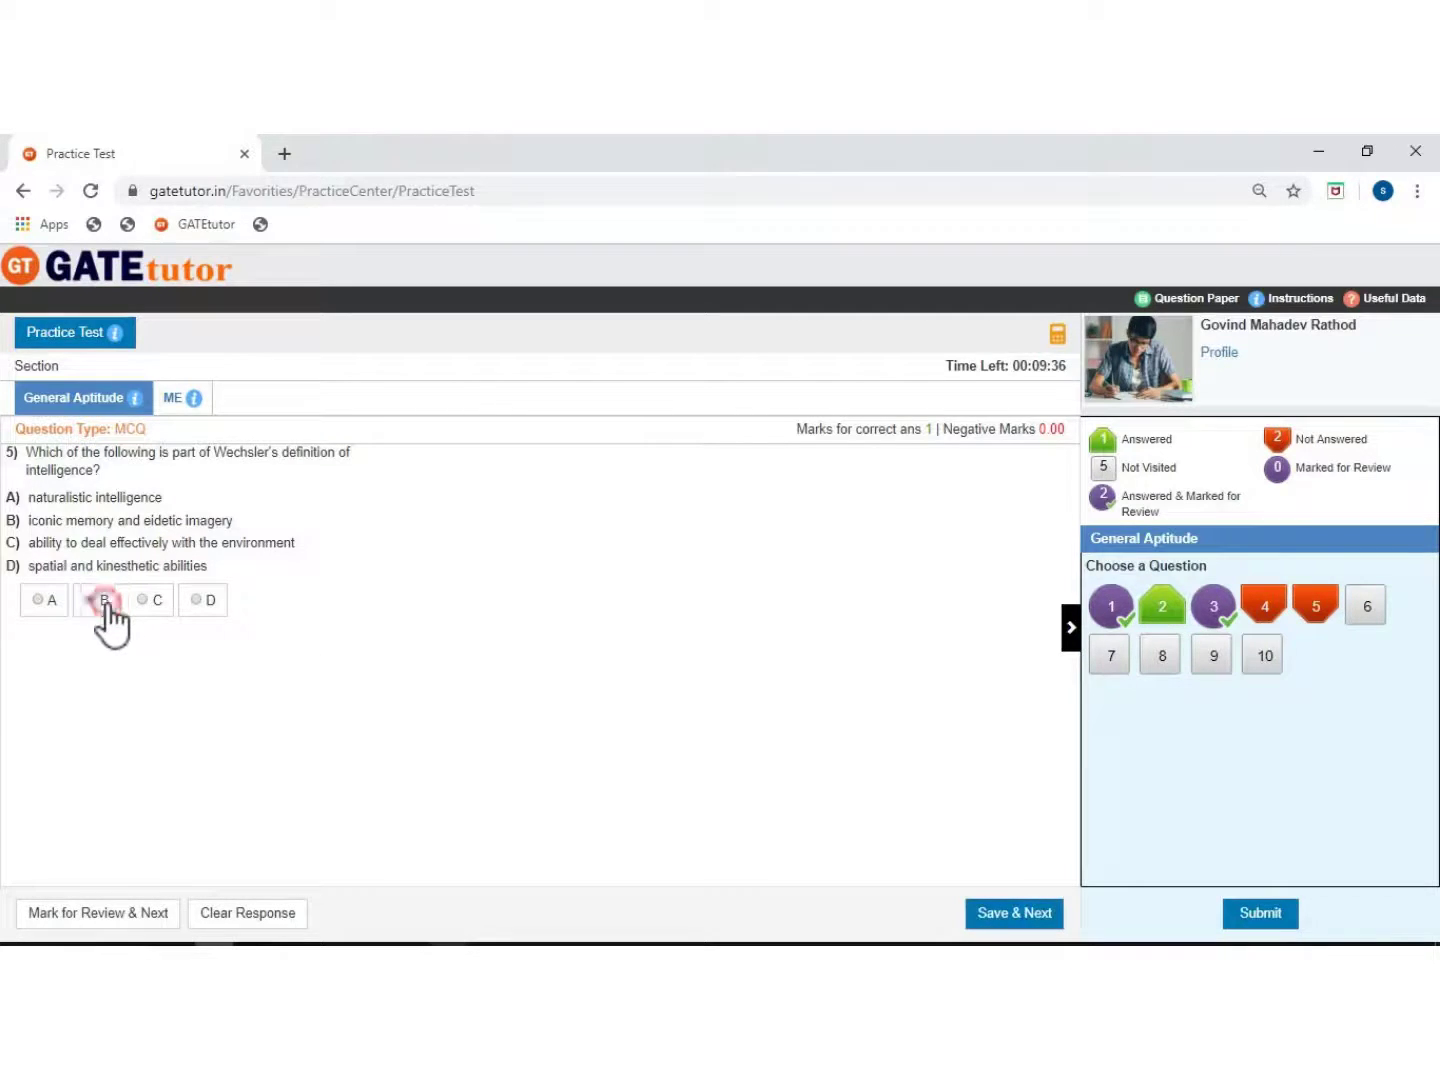
{"action": "left_click", "coordinate": [1013, 912]}
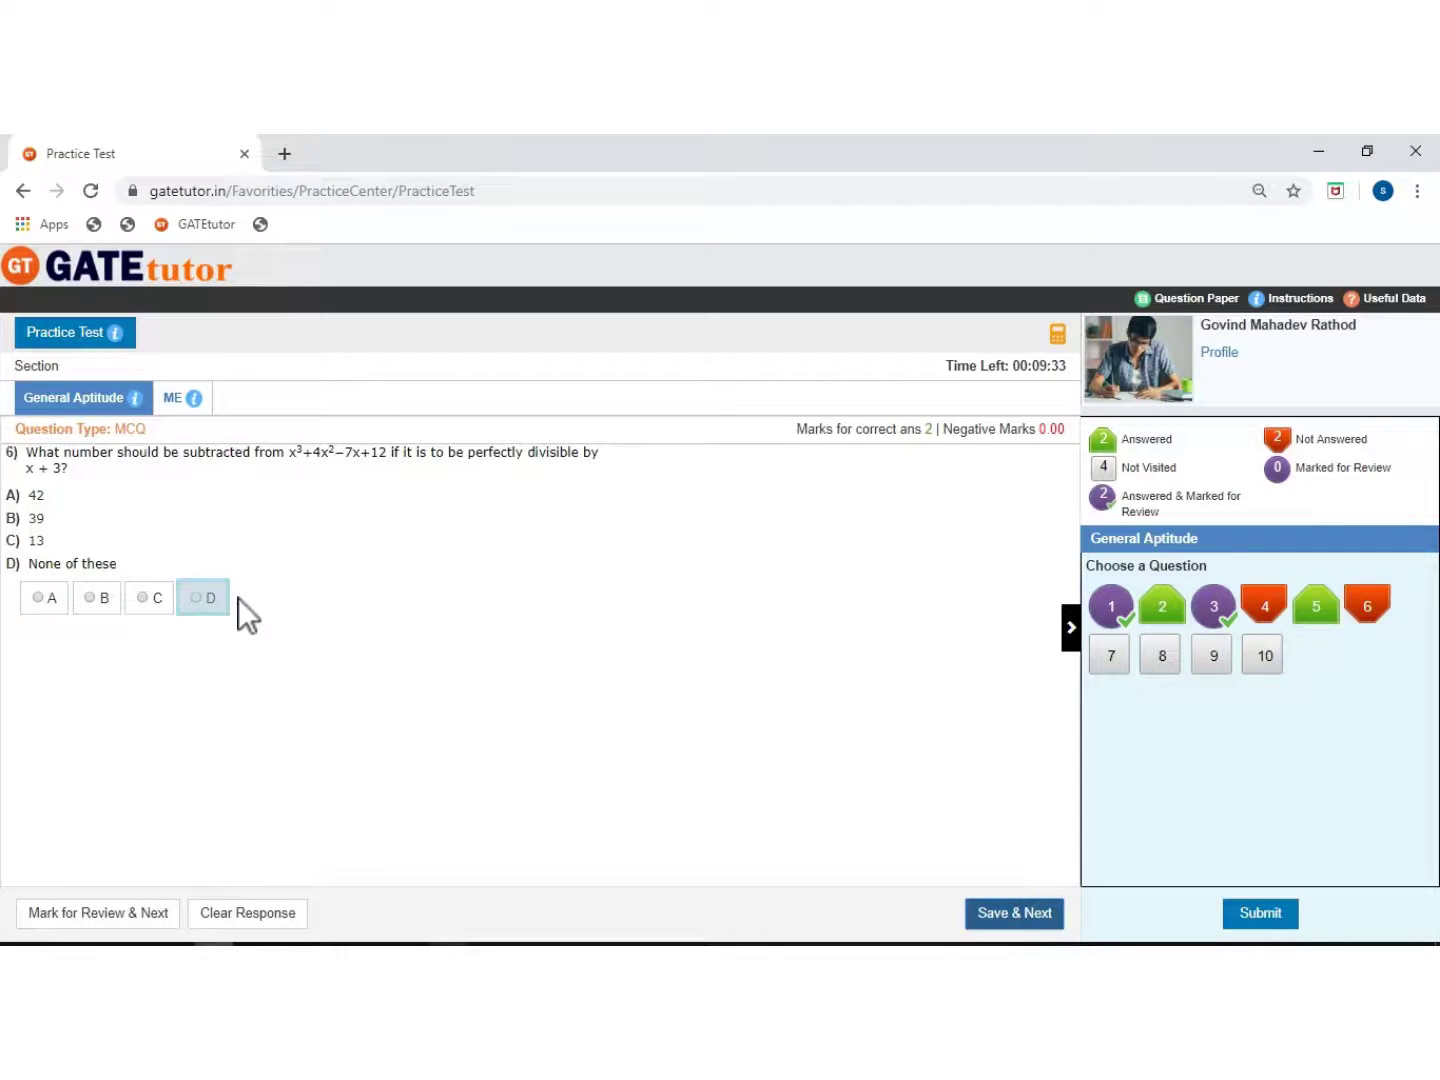
{"action": "left_click", "coordinate": [199, 597]}
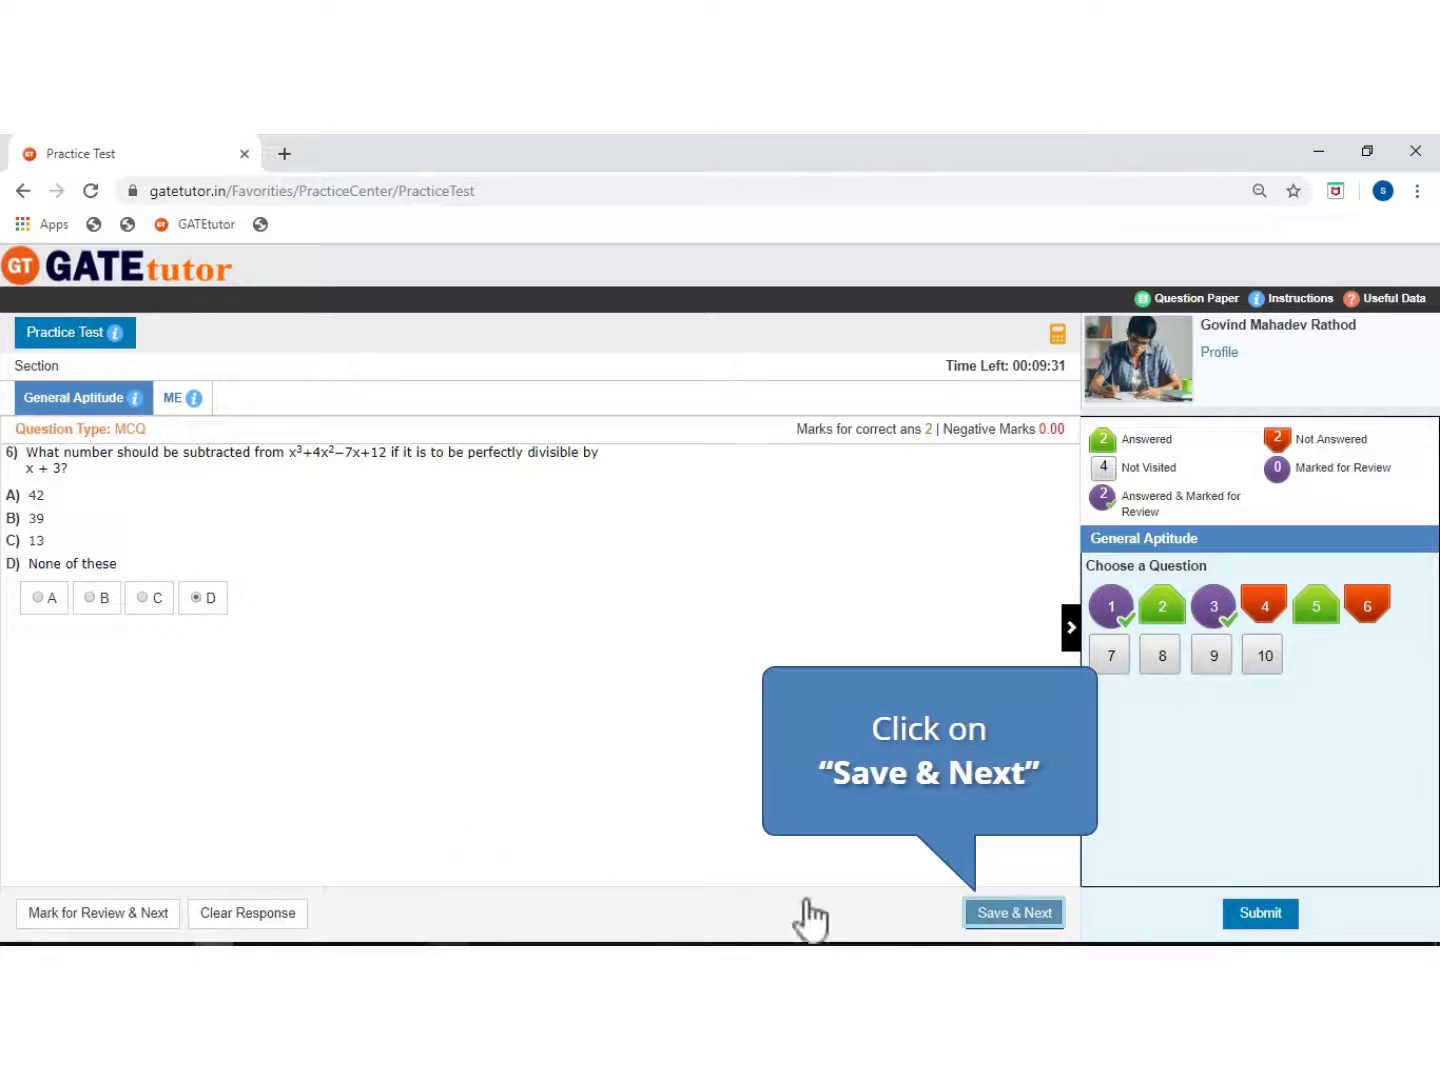
{"action": "left_click", "coordinate": [1011, 915]}
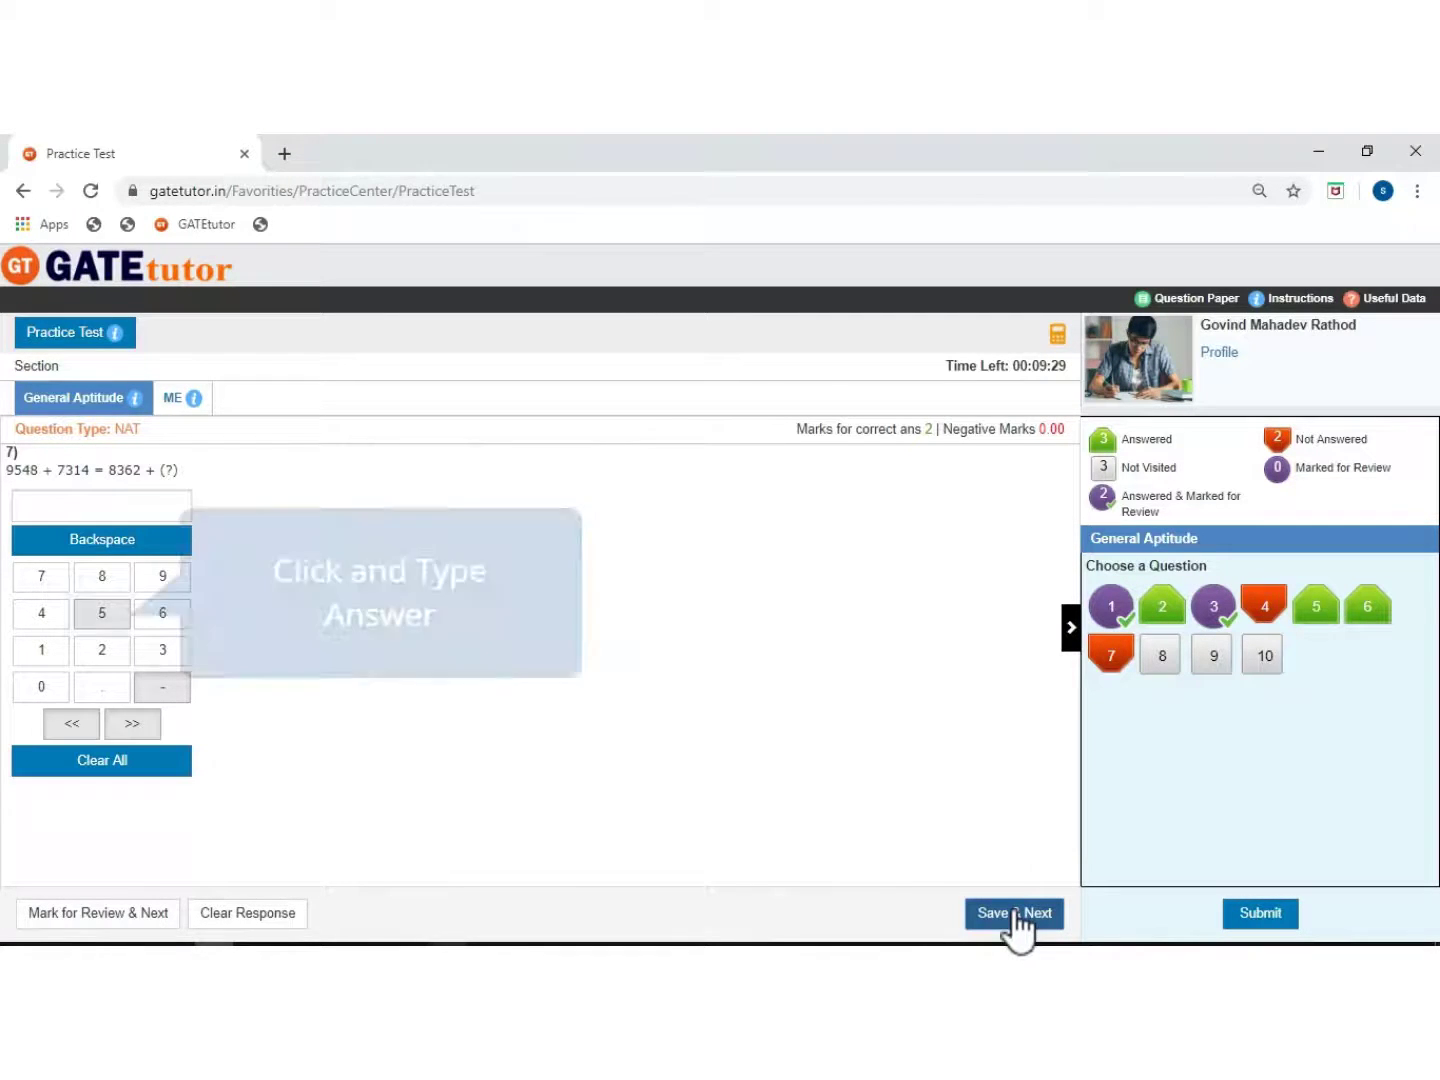
{"action": "left_click", "coordinate": [100, 612]}
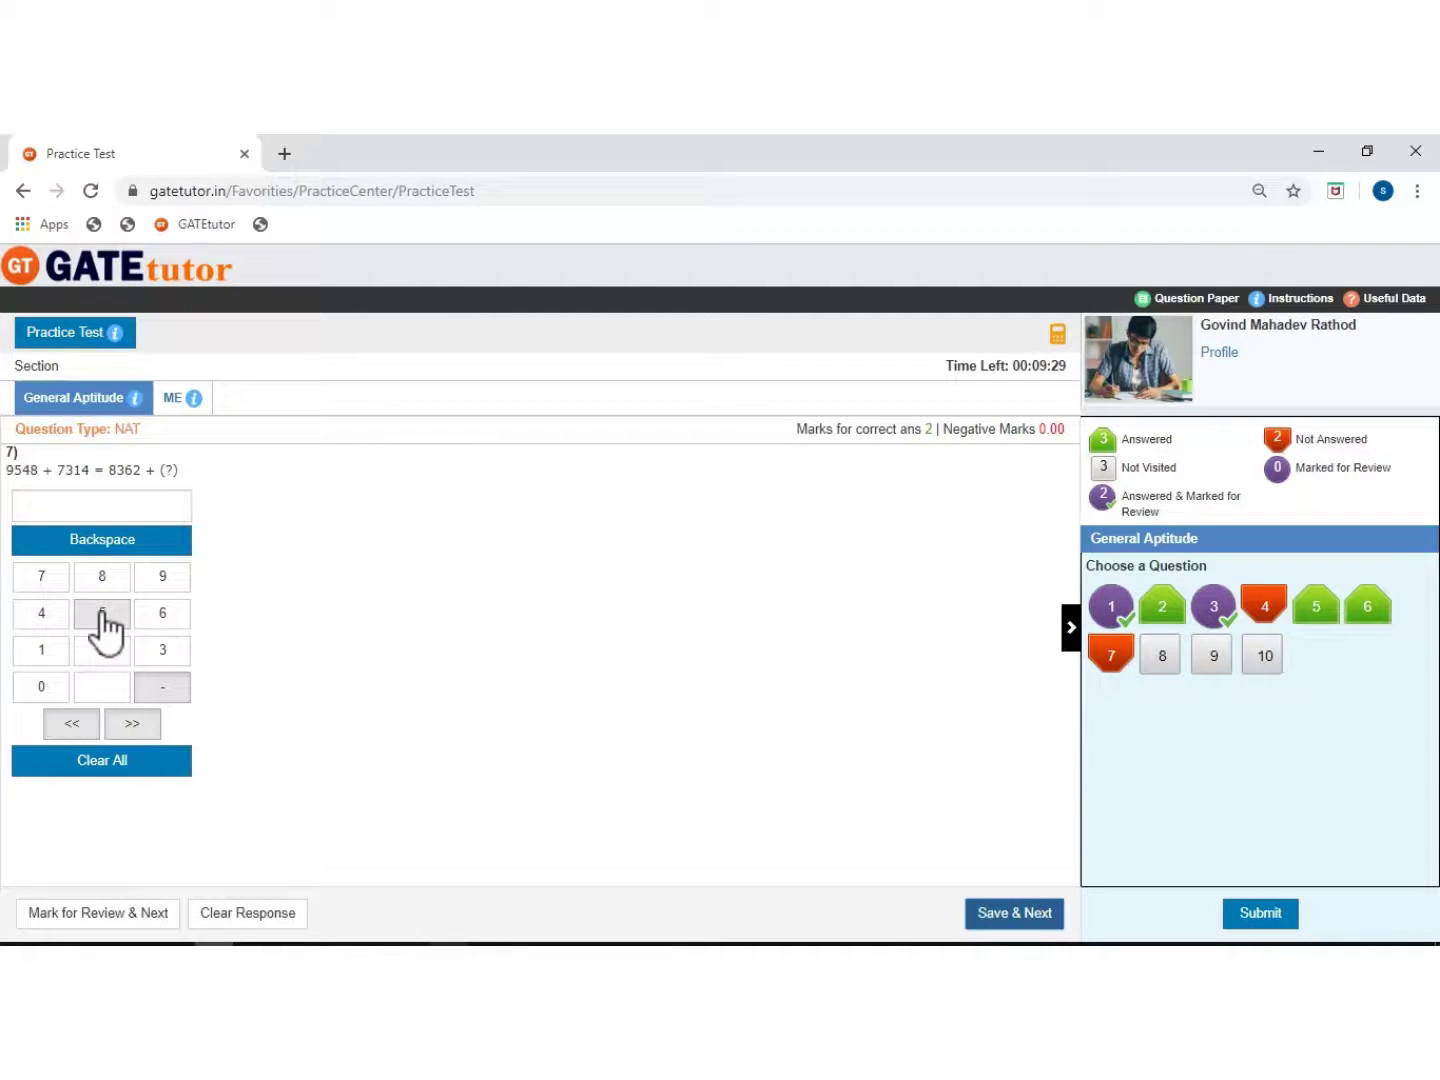
{"action": "left_click", "coordinate": [102, 616]}
{"action": "left_click", "coordinate": [102, 651]}
{"action": "left_click", "coordinate": [1016, 914]}
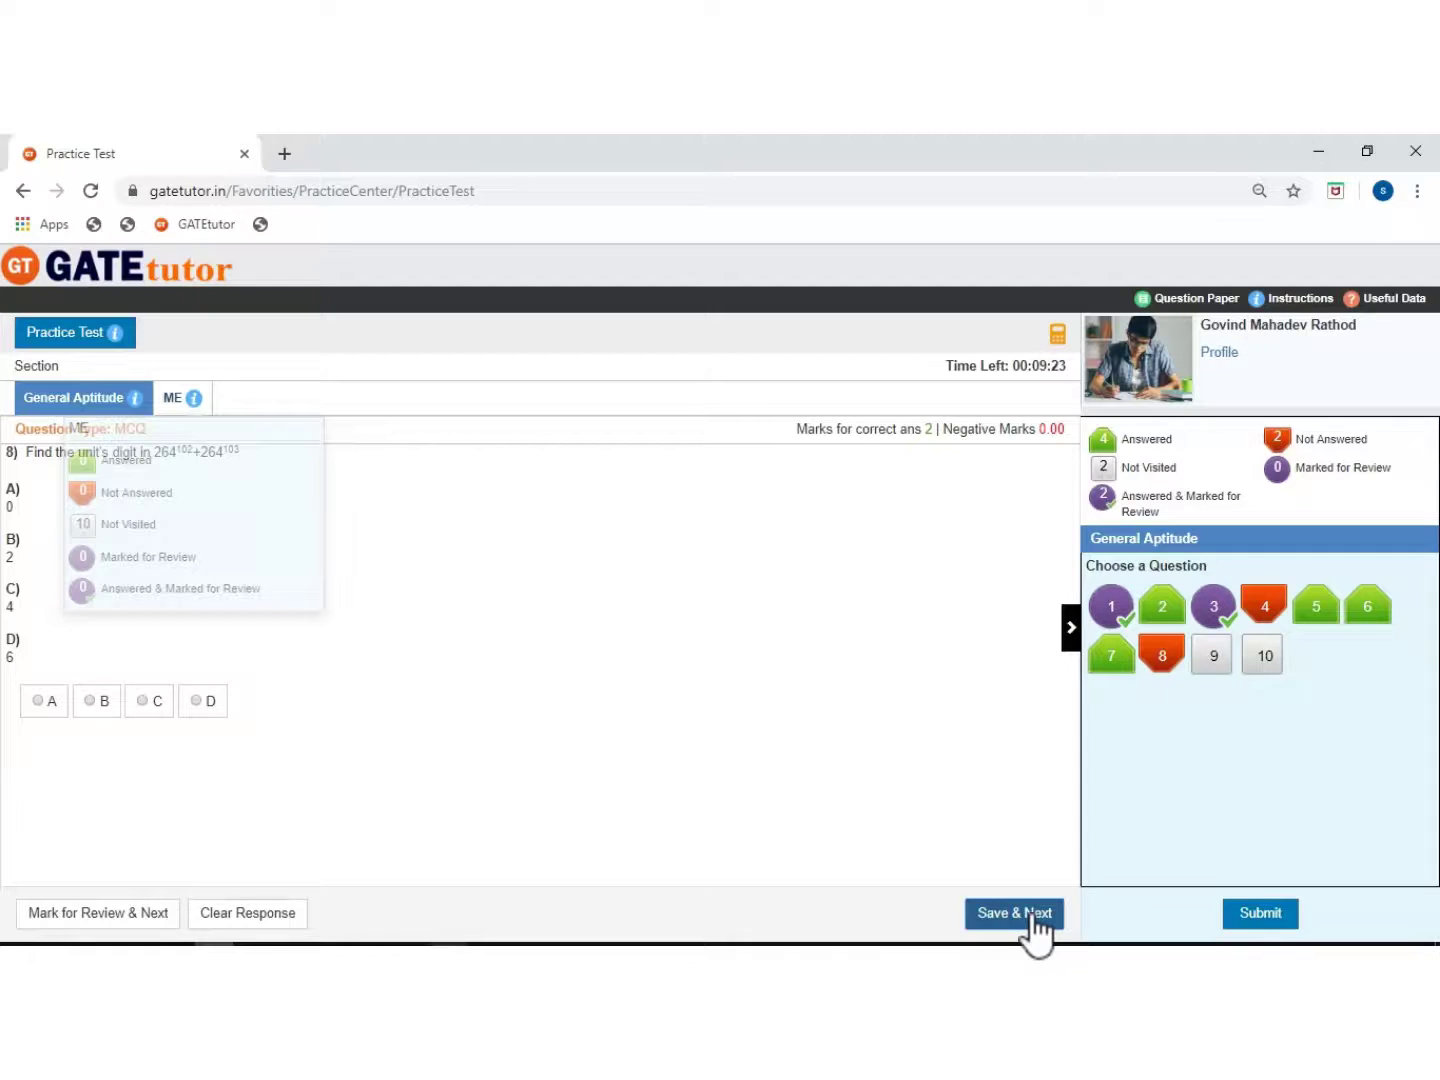
{"action": "left_click", "coordinate": [181, 399]}
{"action": "left_click", "coordinate": [185, 399]}
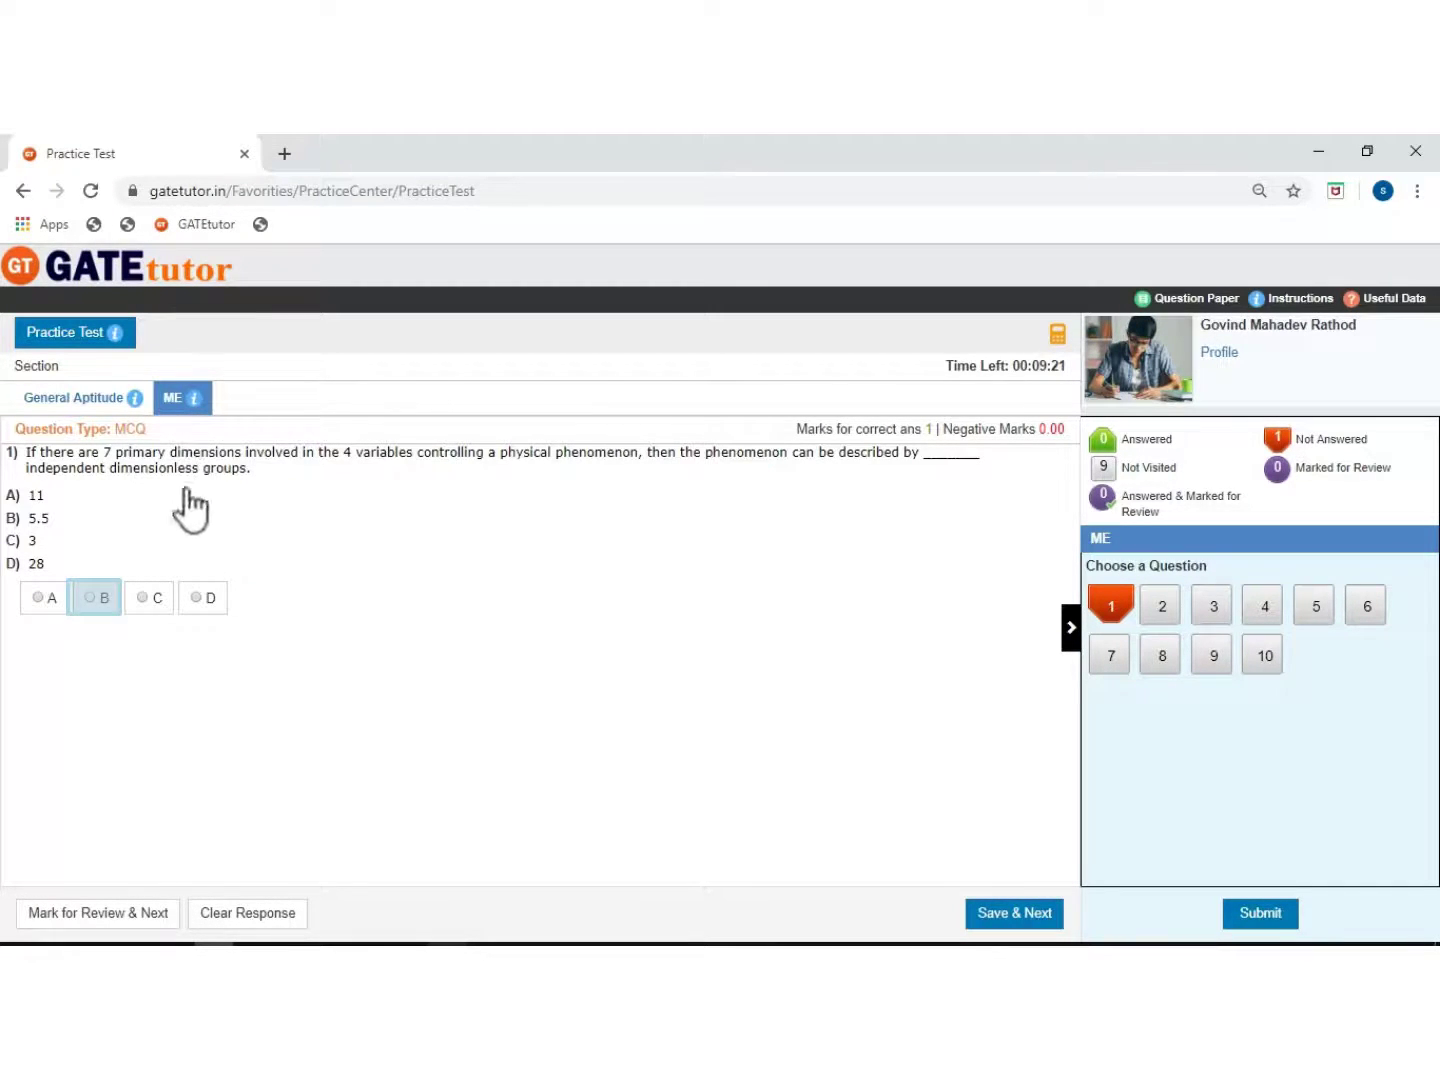
Answer ME questions 1–4 with B, B, D, B, marking question 4 for review.
{"action": "left_click", "coordinate": [91, 598]}
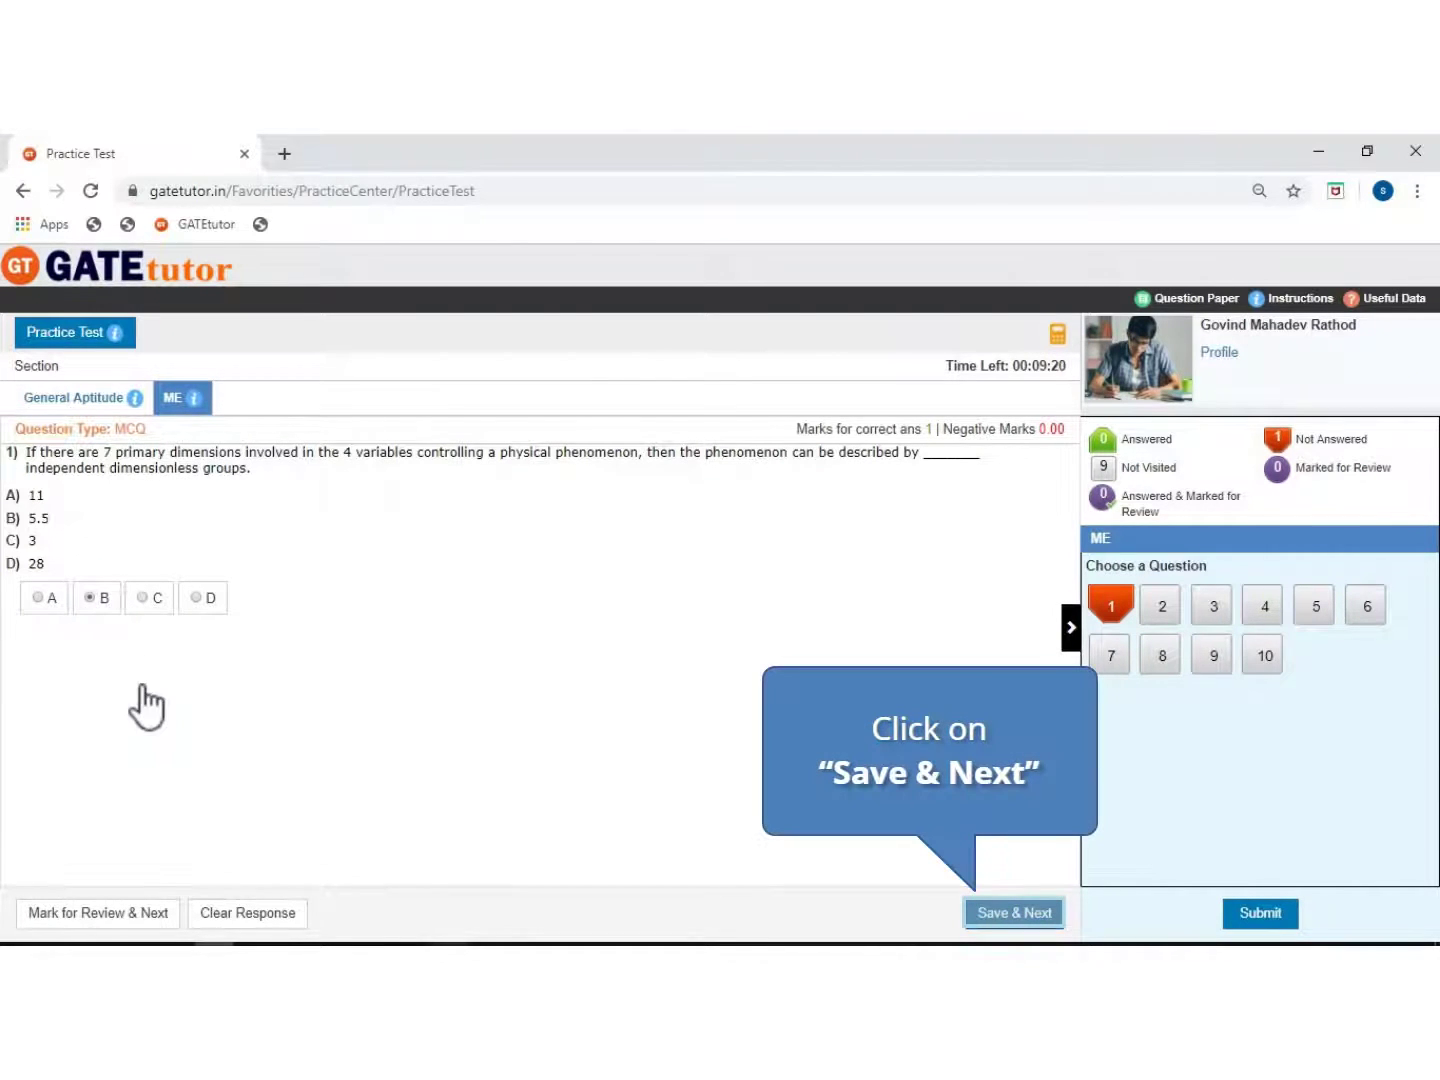
{"action": "left_click", "coordinate": [1036, 910]}
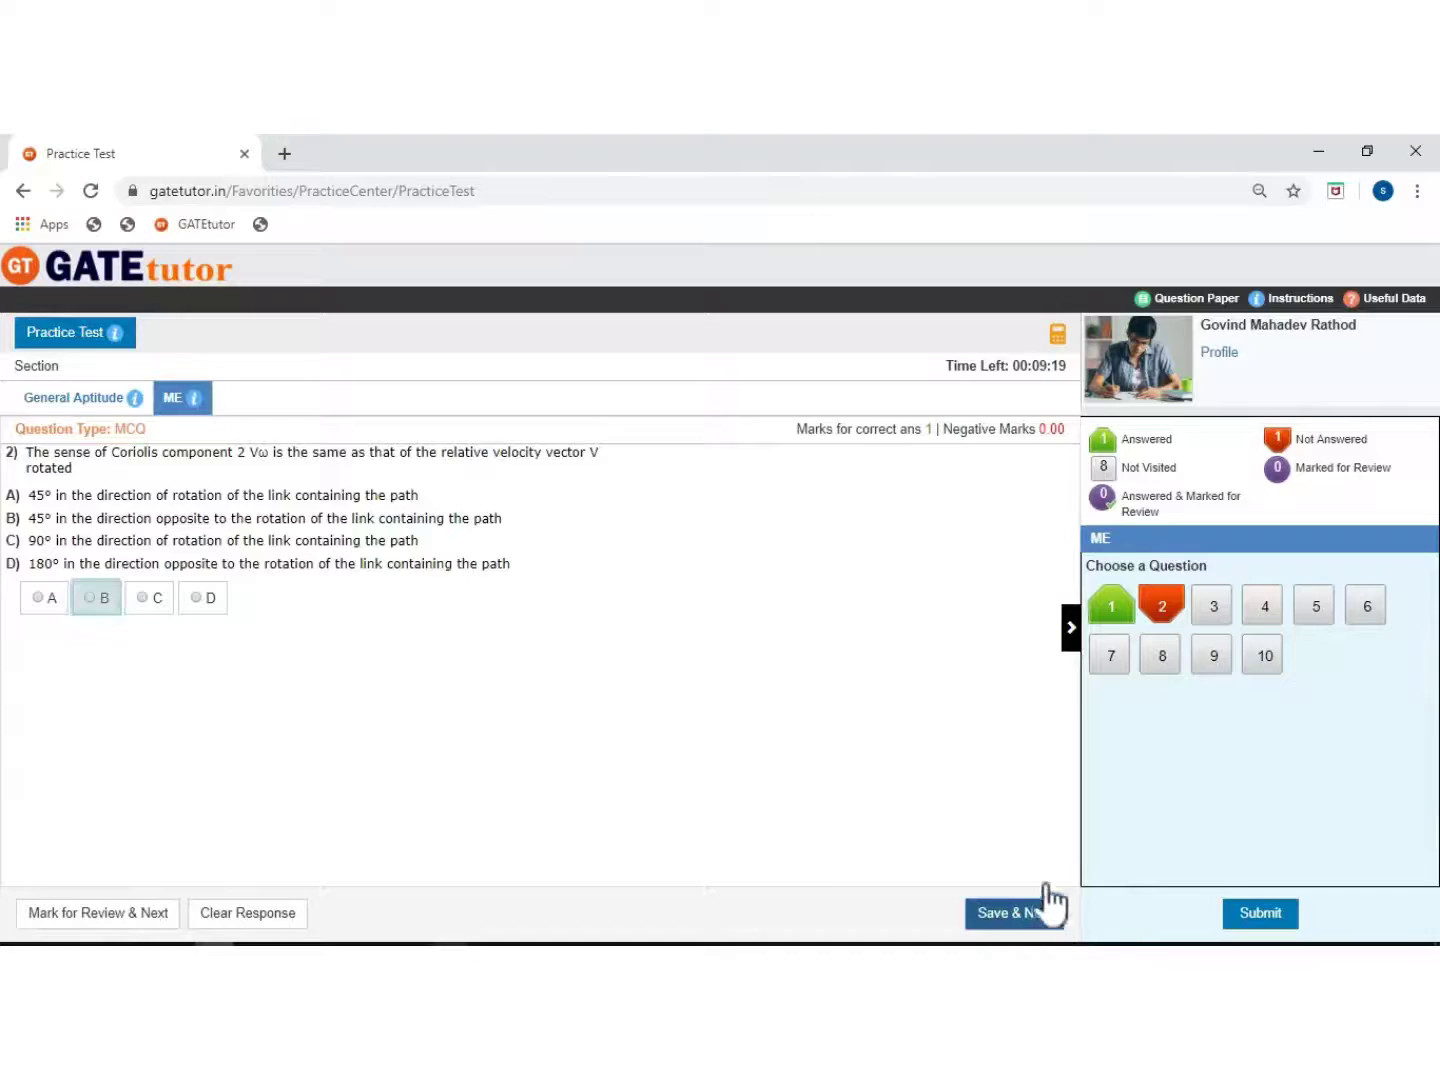
{"action": "left_click", "coordinate": [94, 598]}
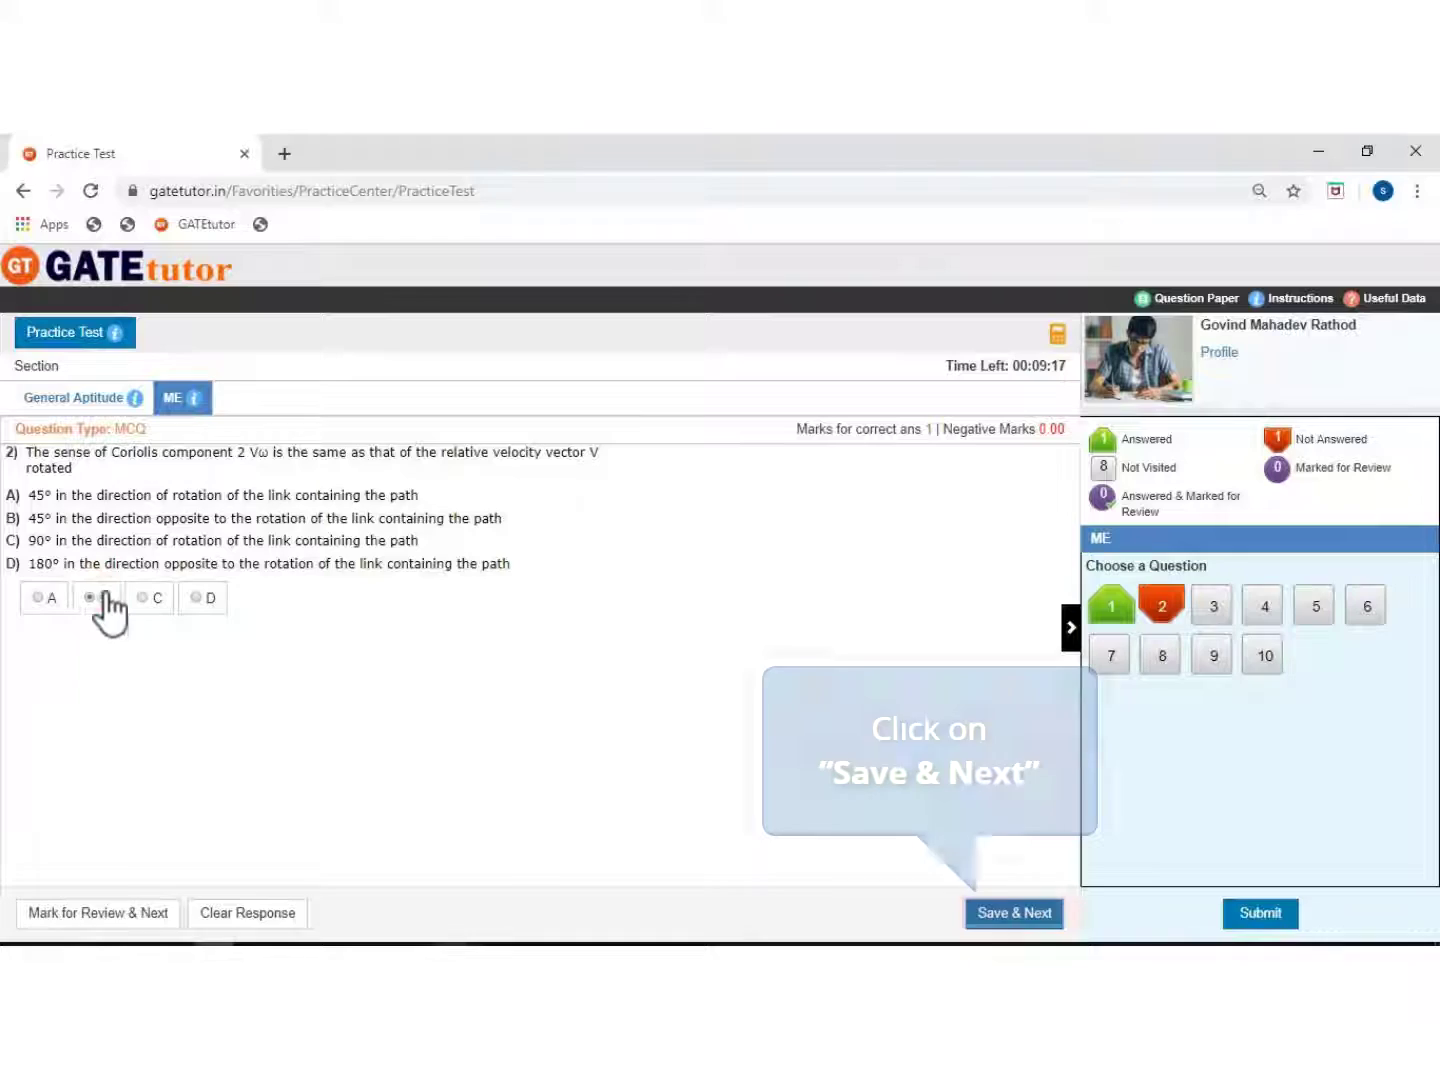
{"action": "left_click", "coordinate": [994, 910]}
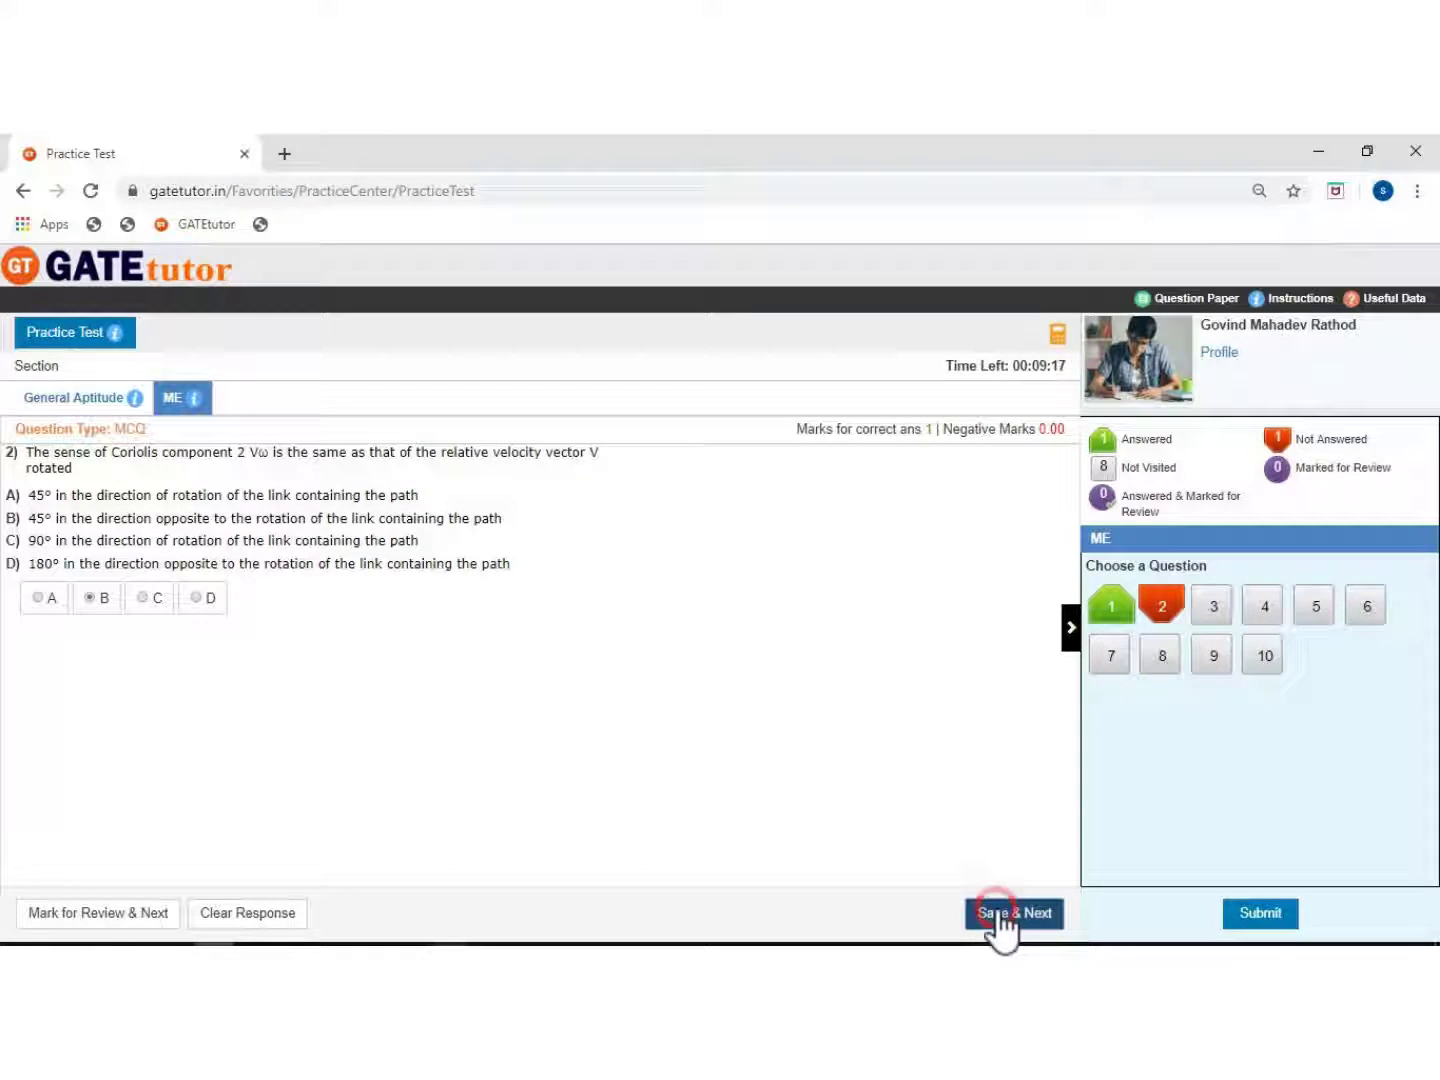
{"action": "left_click", "coordinate": [202, 598]}
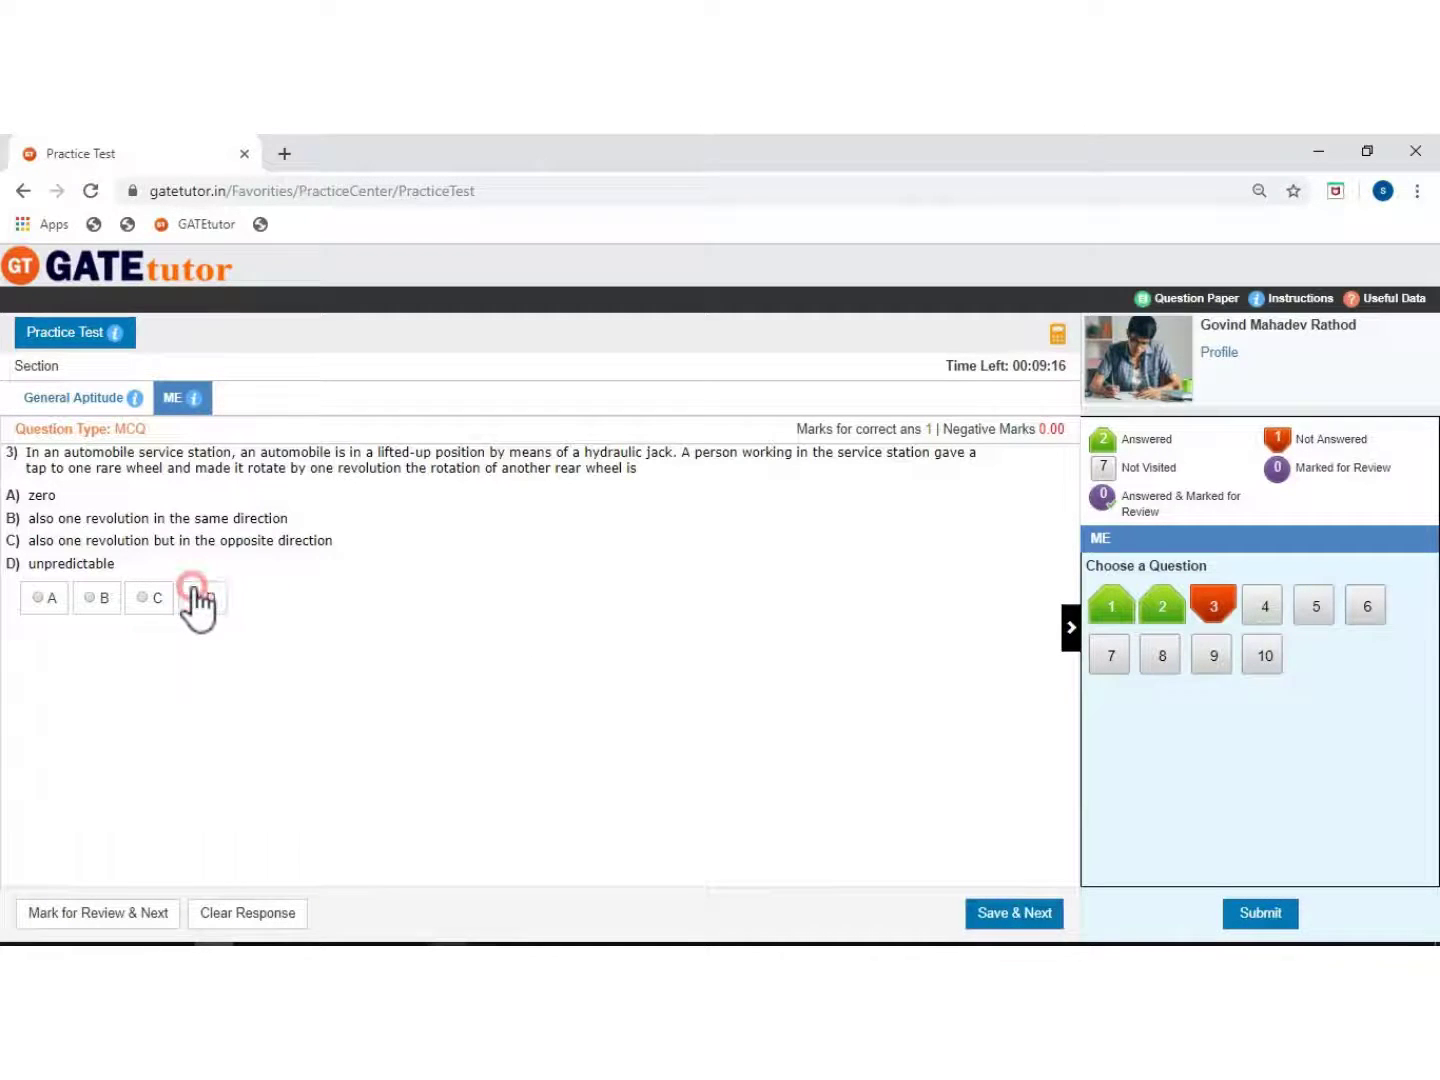
{"action": "left_click", "coordinate": [990, 913]}
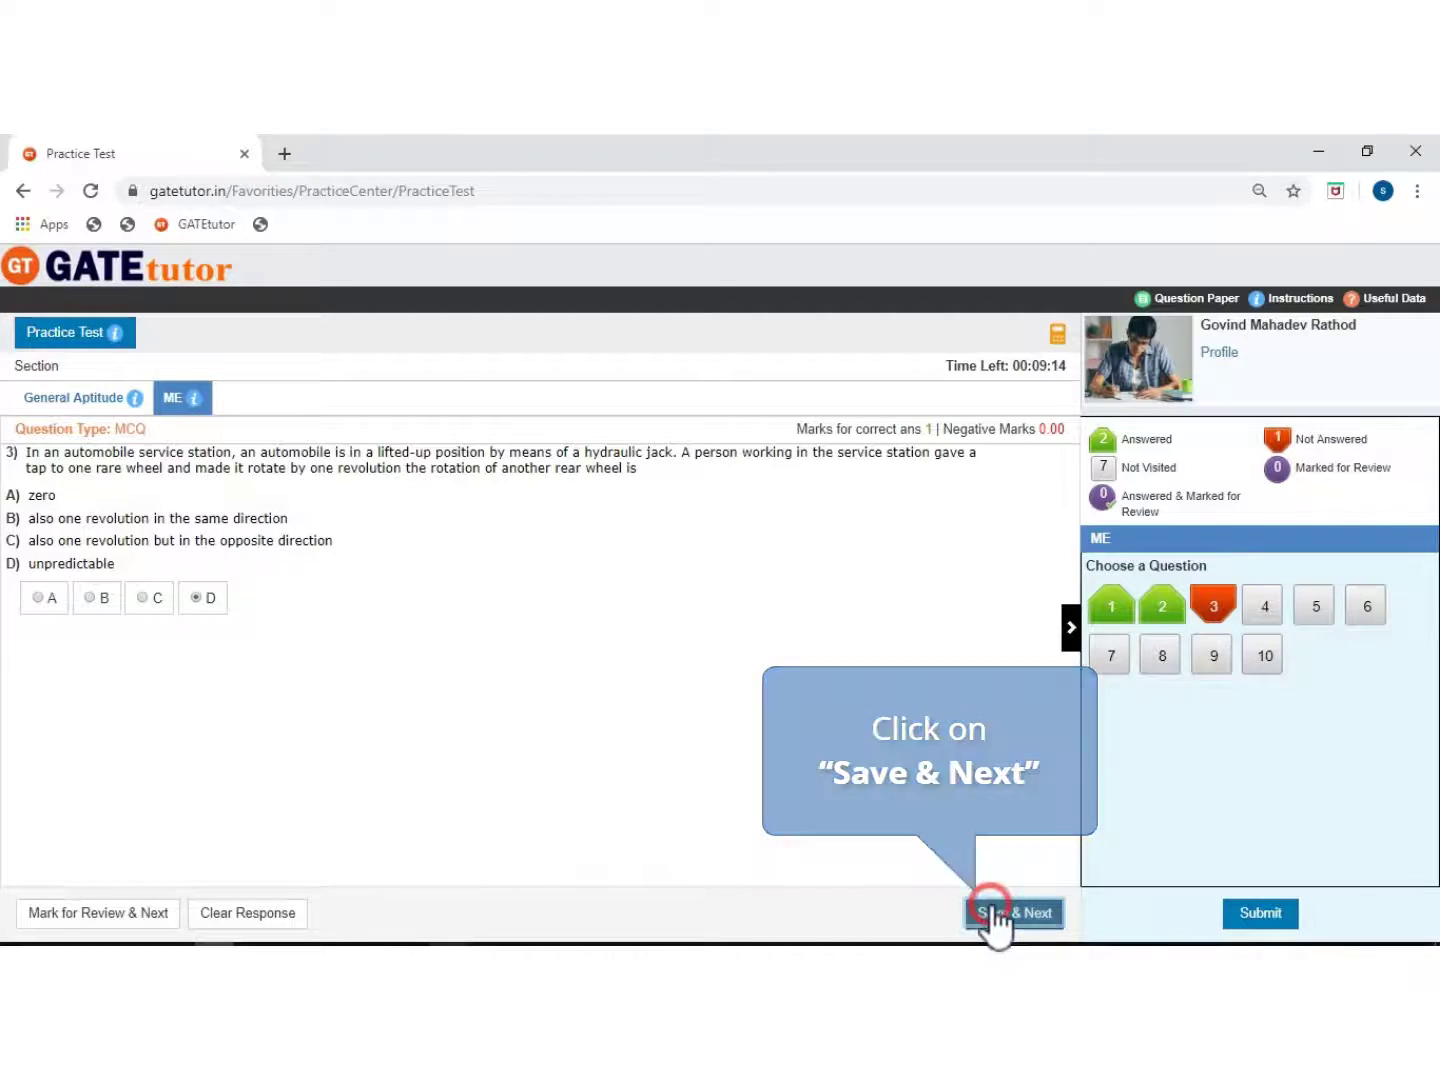
{"action": "left_click", "coordinate": [90, 599]}
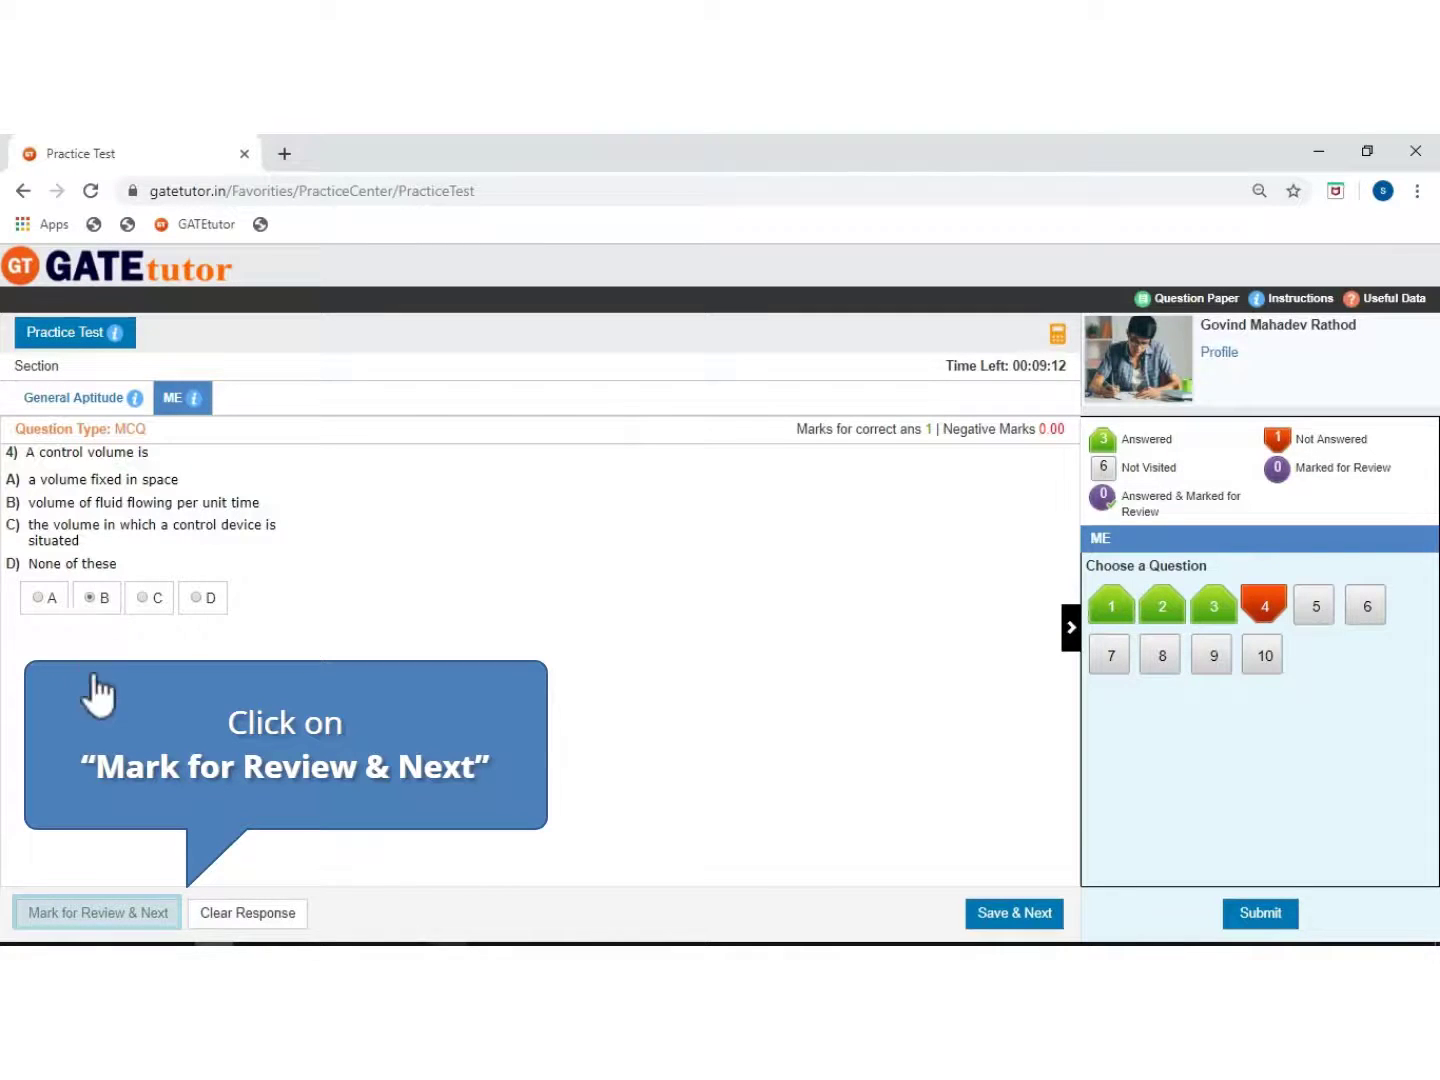
{"action": "left_click", "coordinate": [84, 913]}
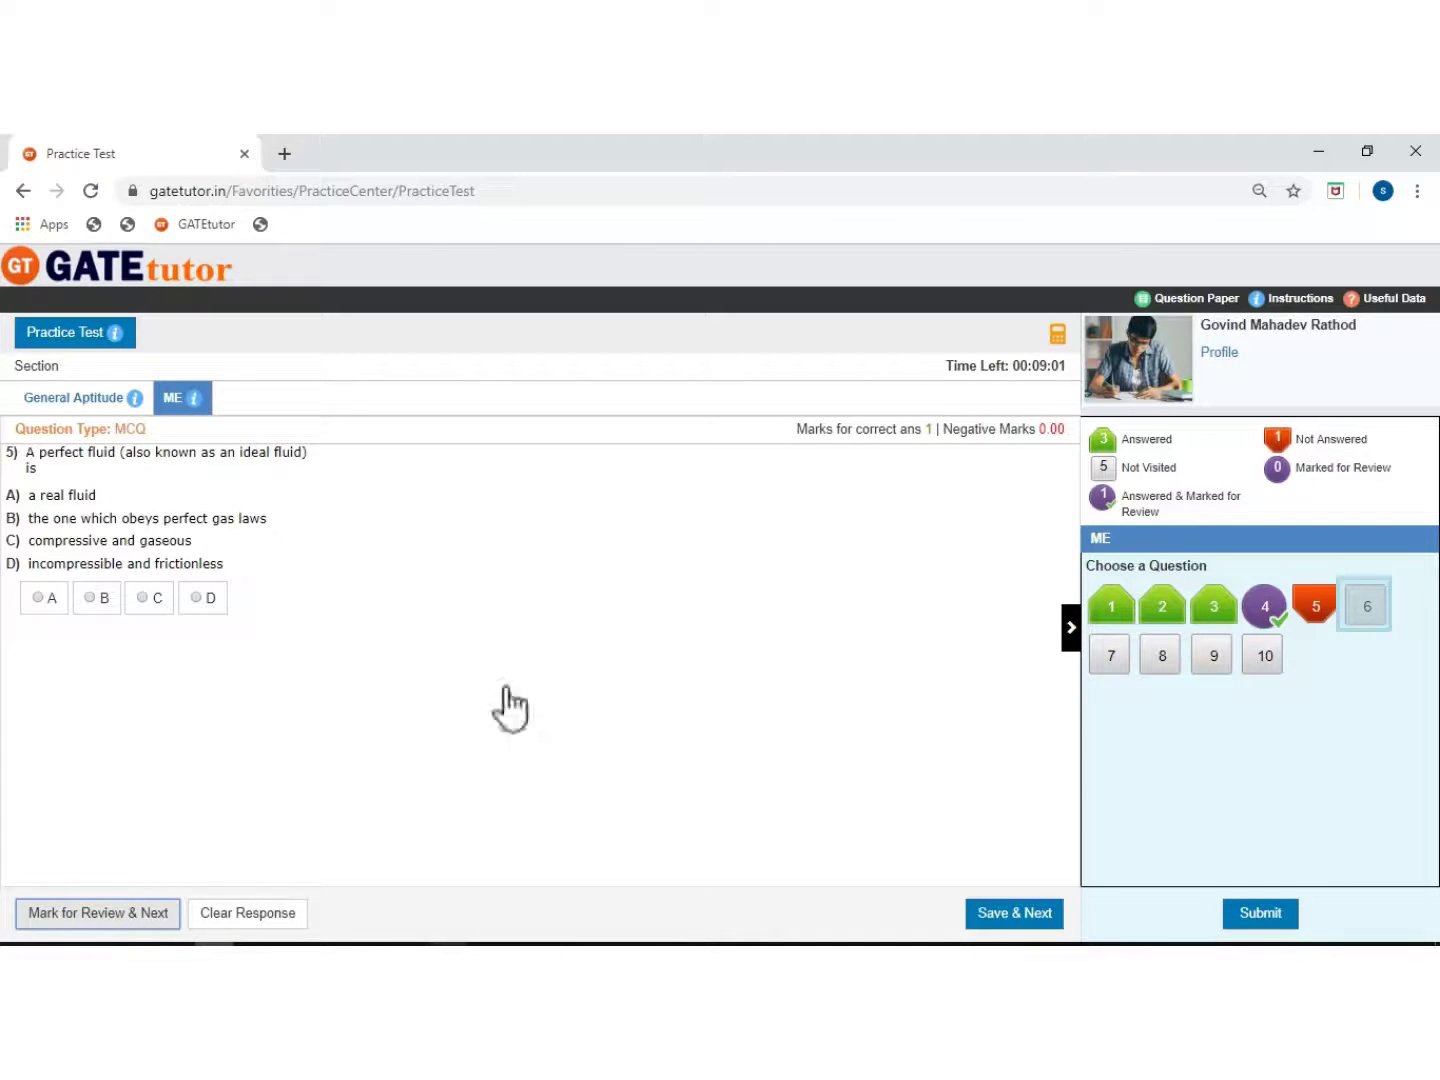
Answer ME questions 6 and 8 with C, leaving question 7 unanswered.
{"action": "left_click", "coordinate": [1364, 604]}
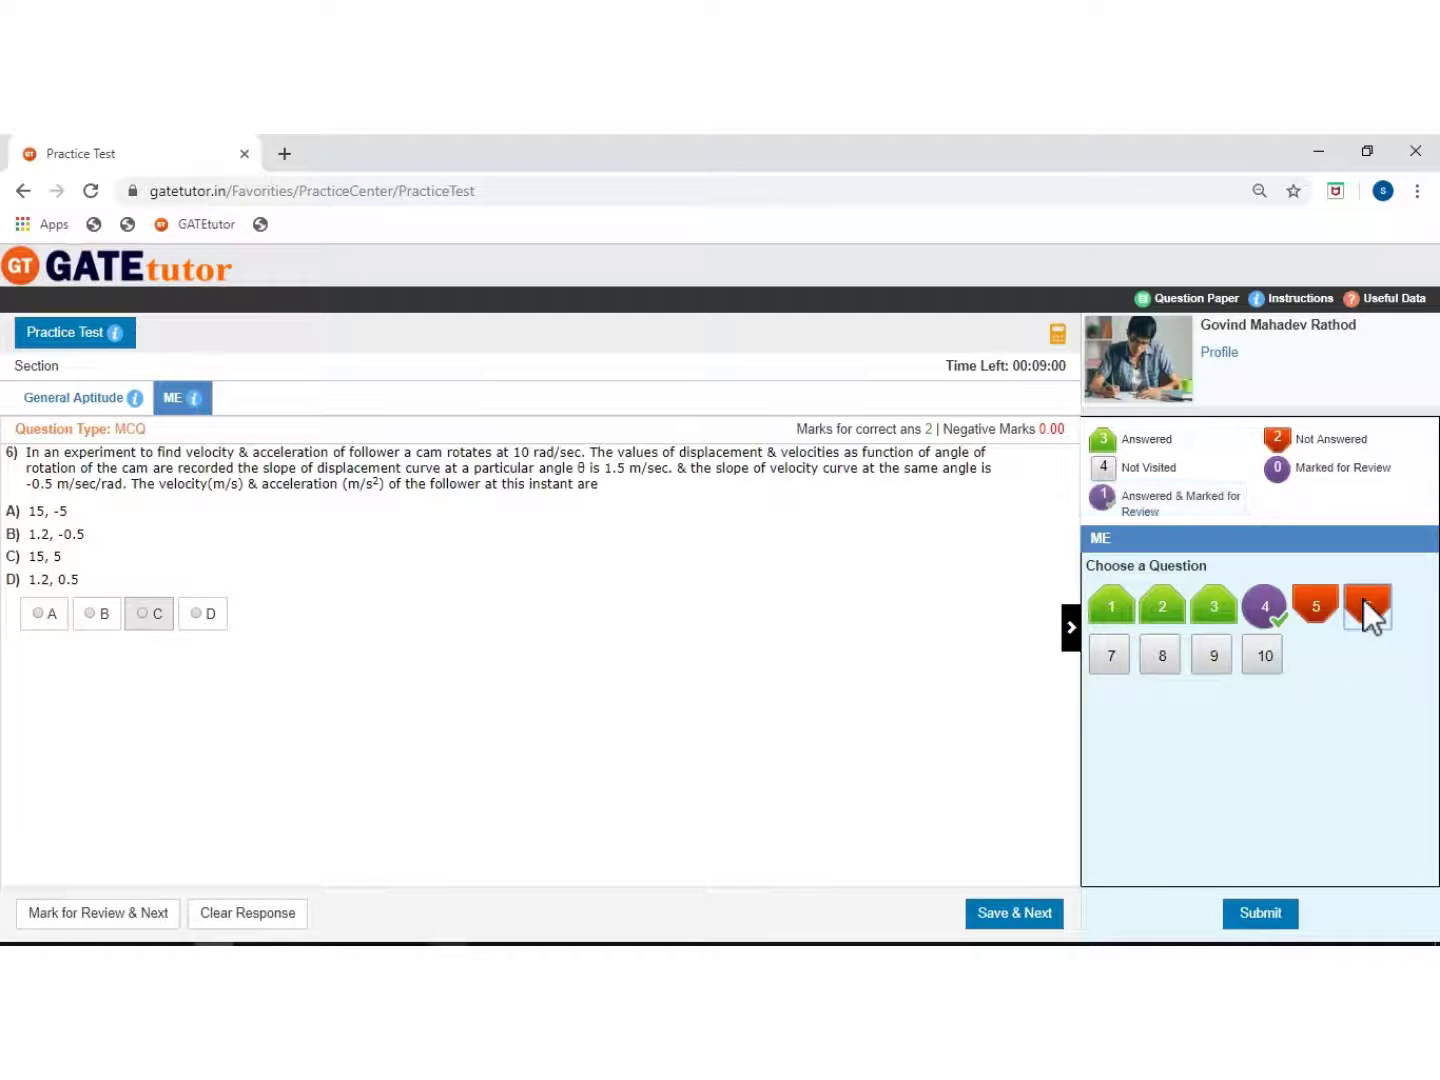
{"action": "left_click", "coordinate": [141, 613]}
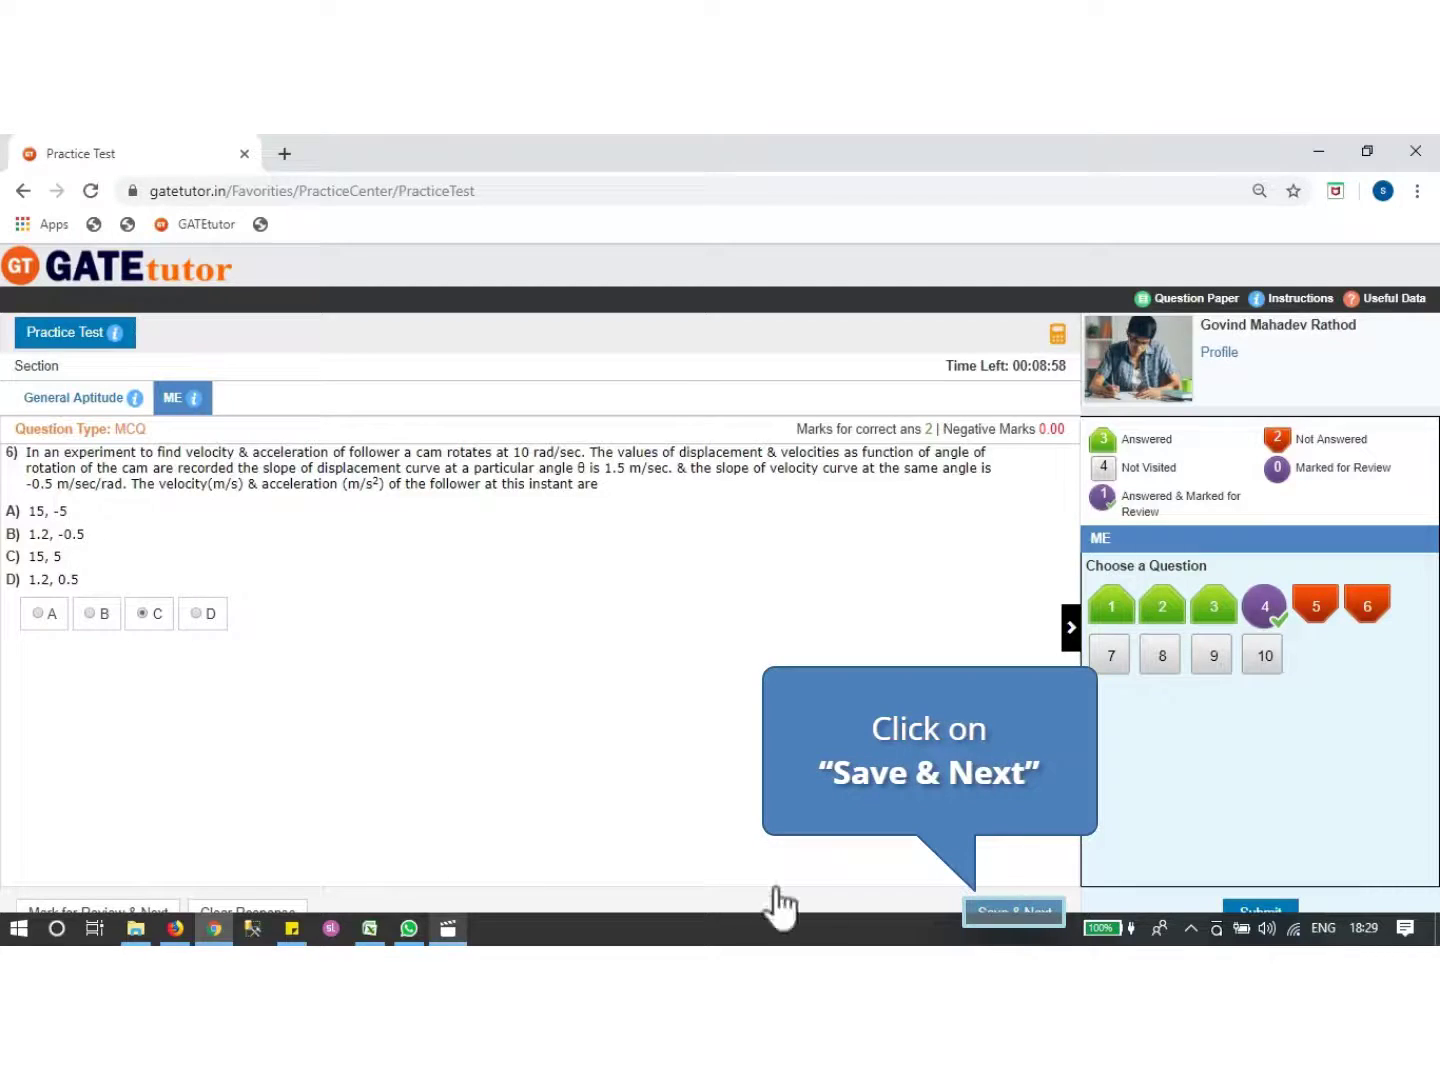
{"action": "left_click", "coordinate": [1018, 912]}
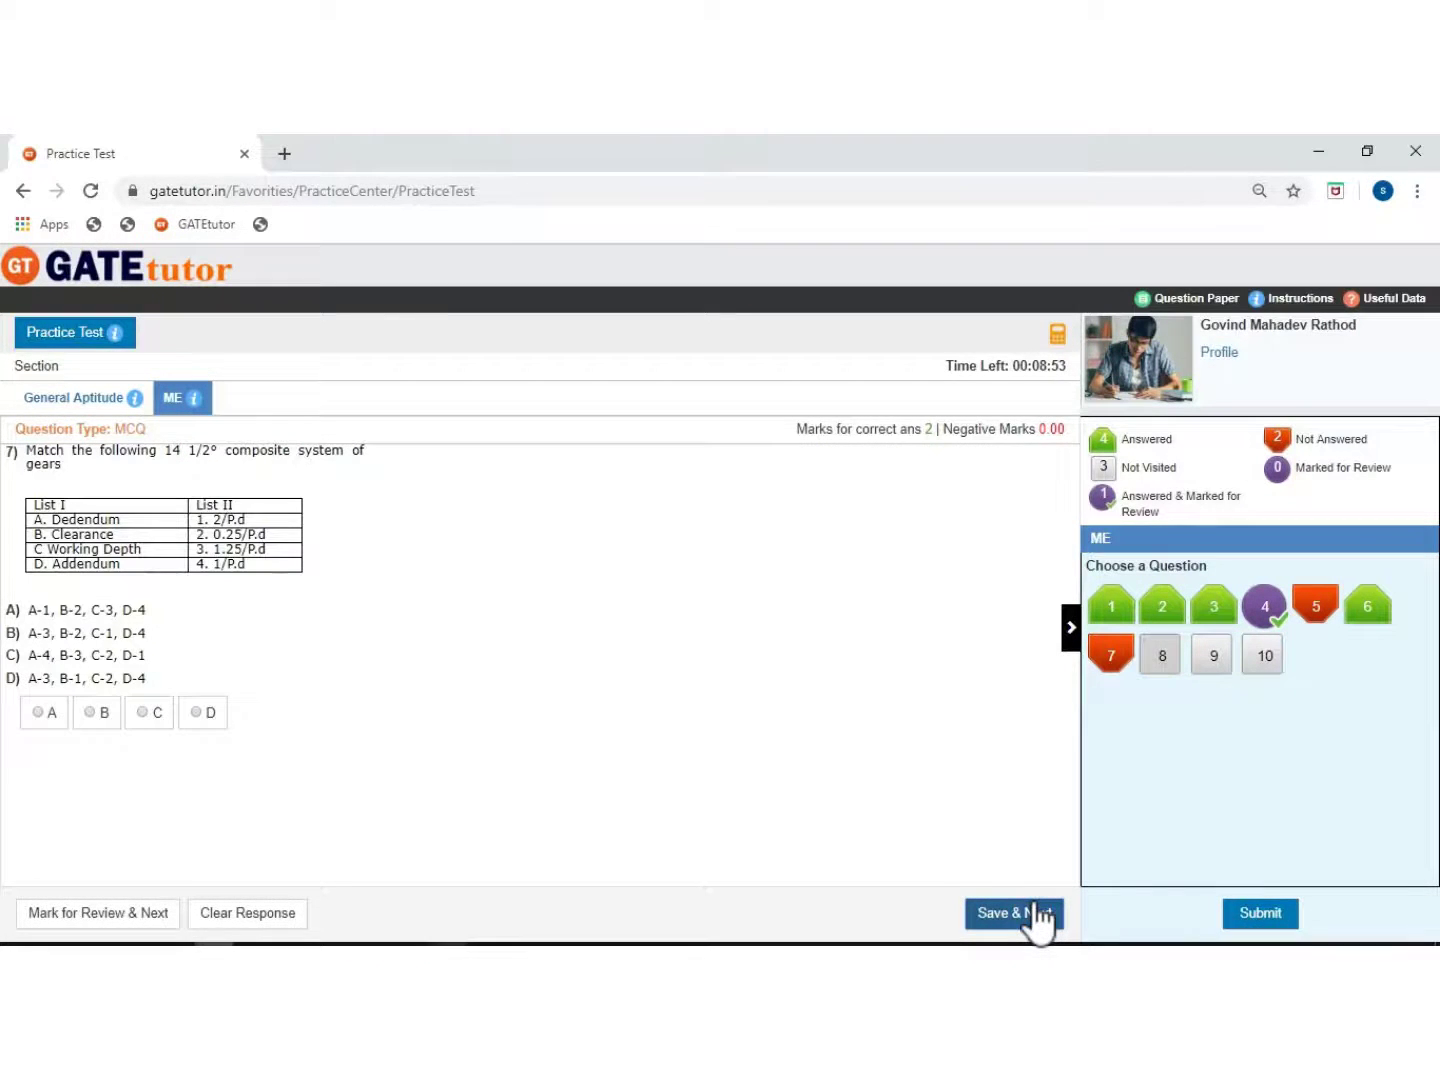
{"action": "left_click", "coordinate": [1163, 655]}
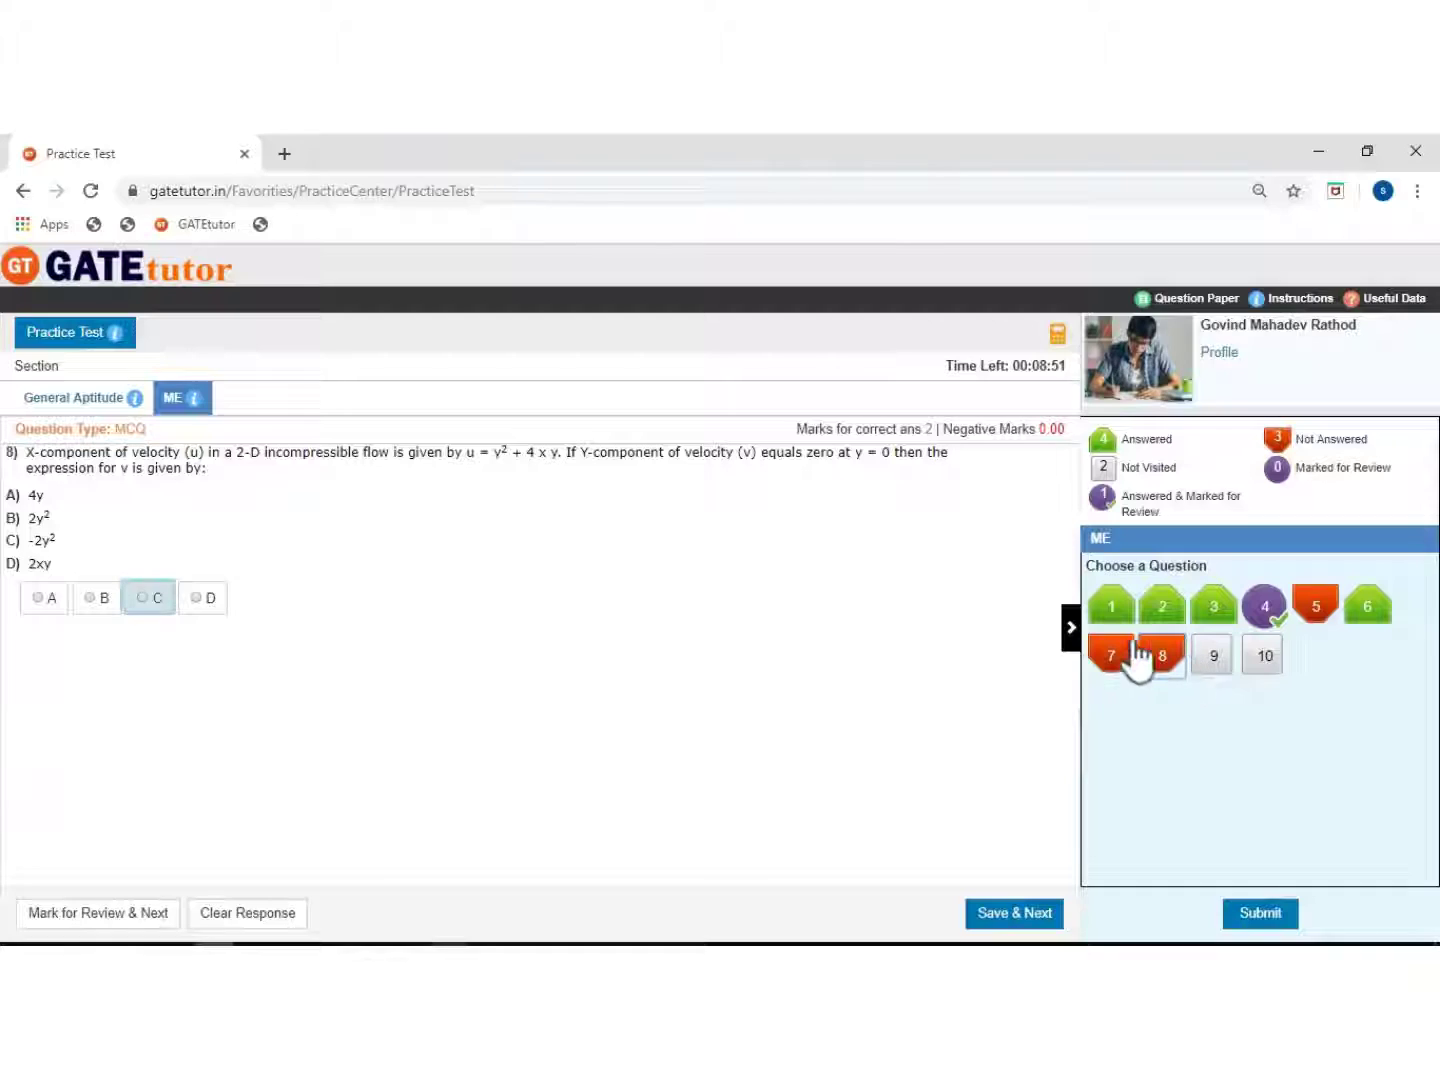
{"action": "left_click", "coordinate": [148, 599]}
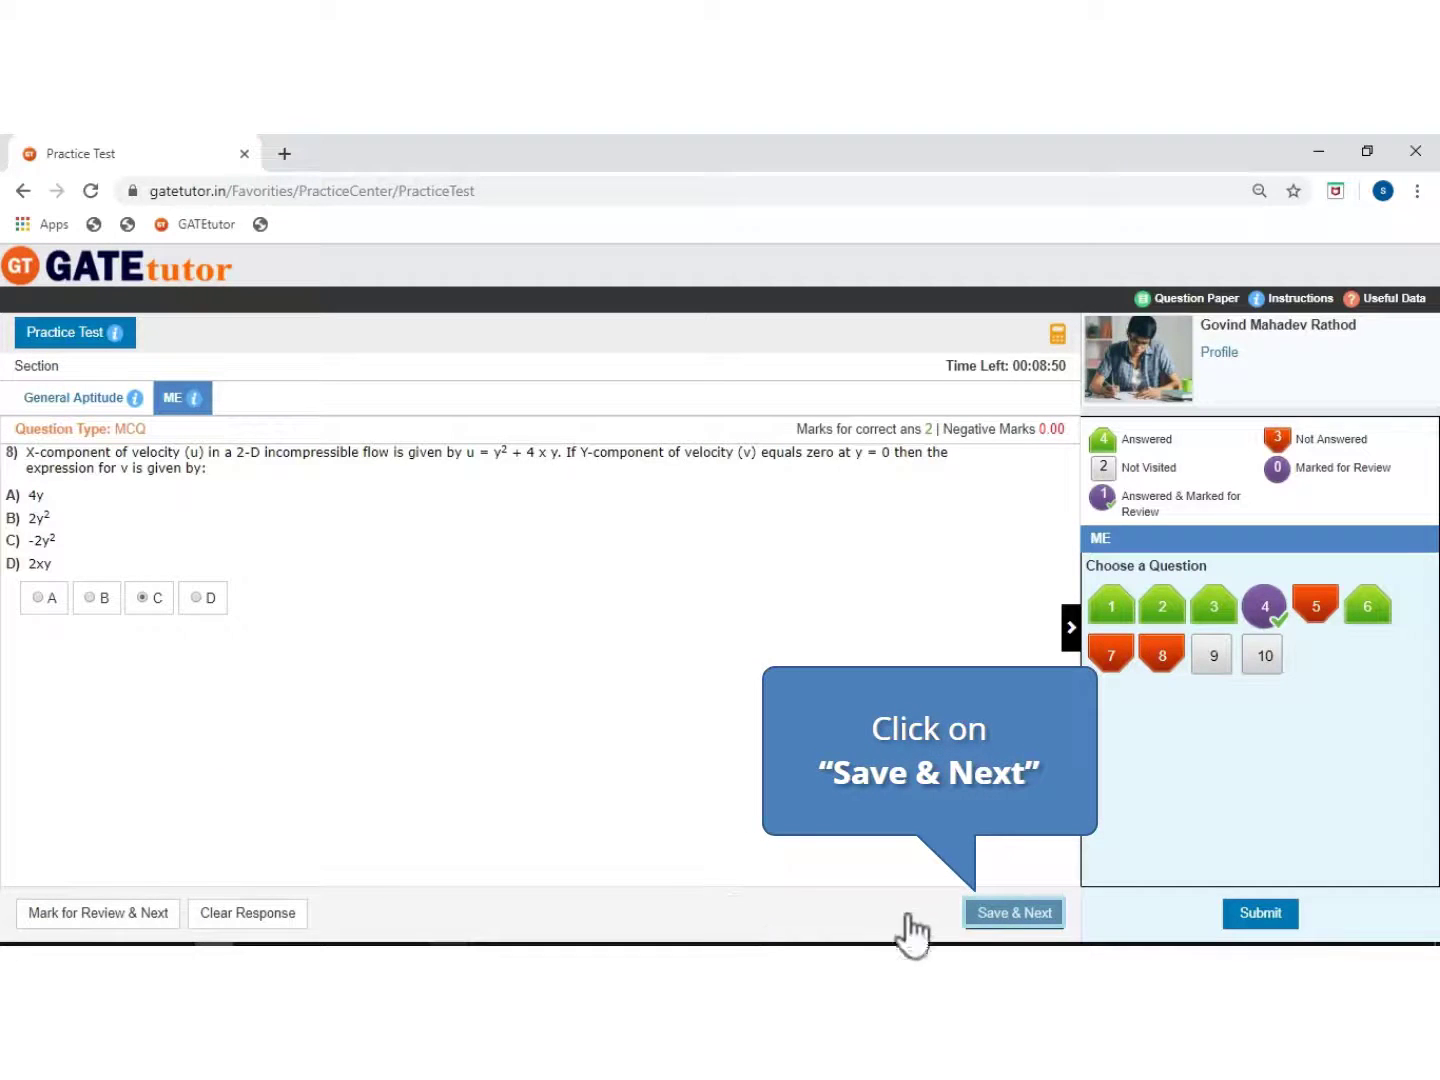
{"action": "left_click", "coordinate": [1021, 913]}
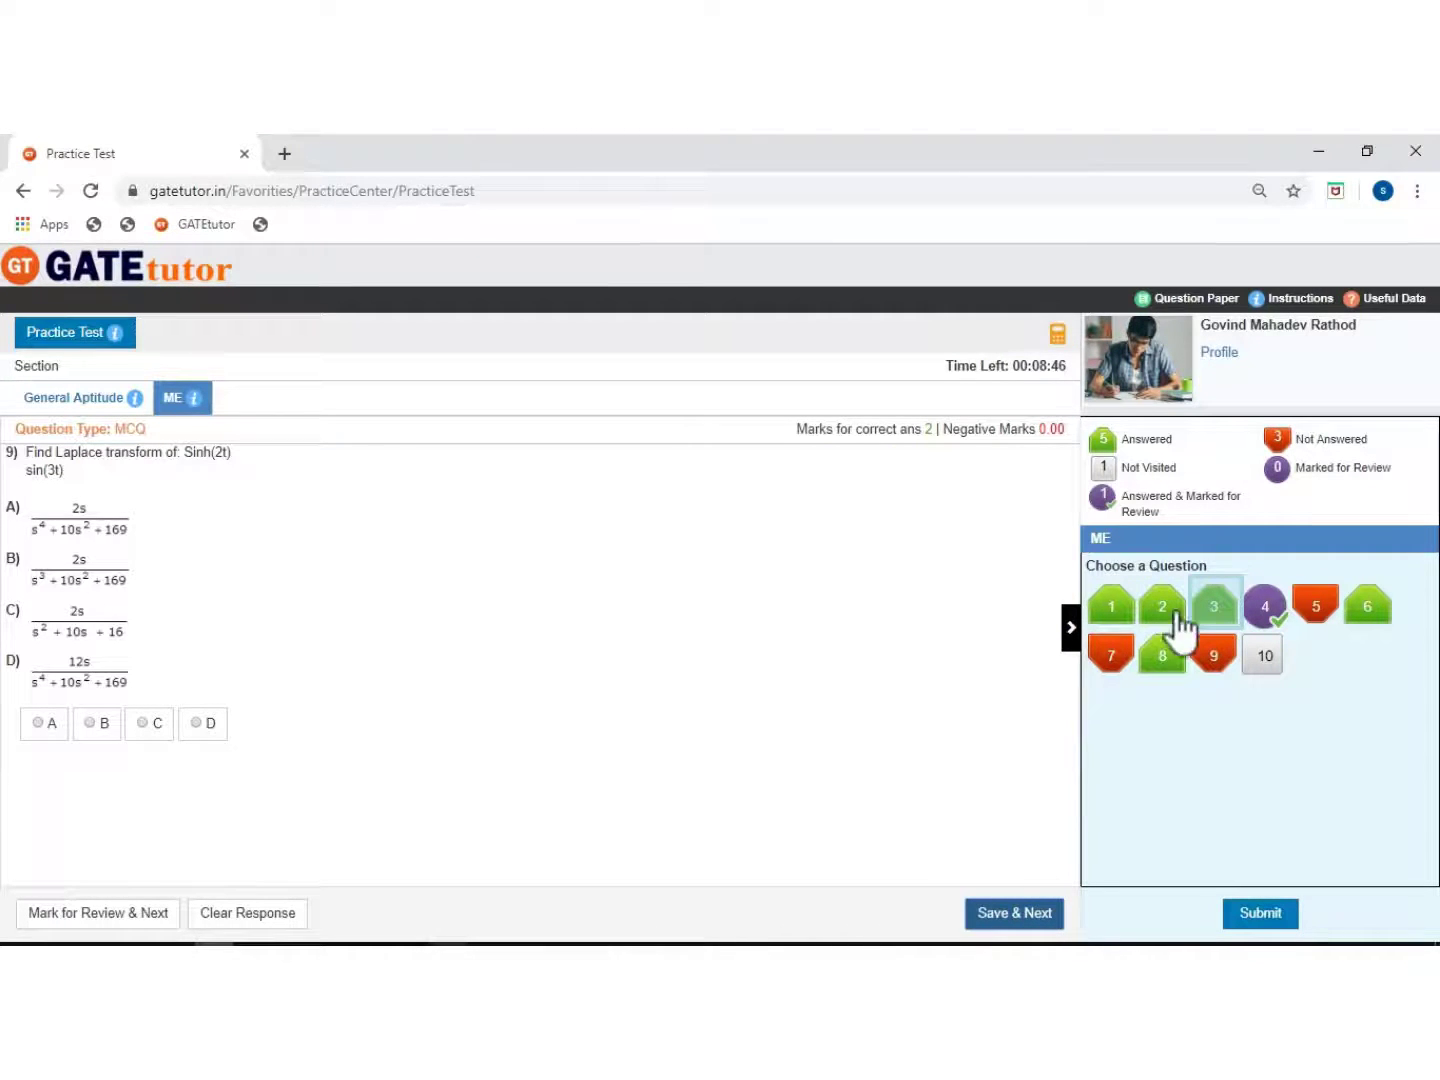
{"action": "left_click", "coordinate": [1216, 606]}
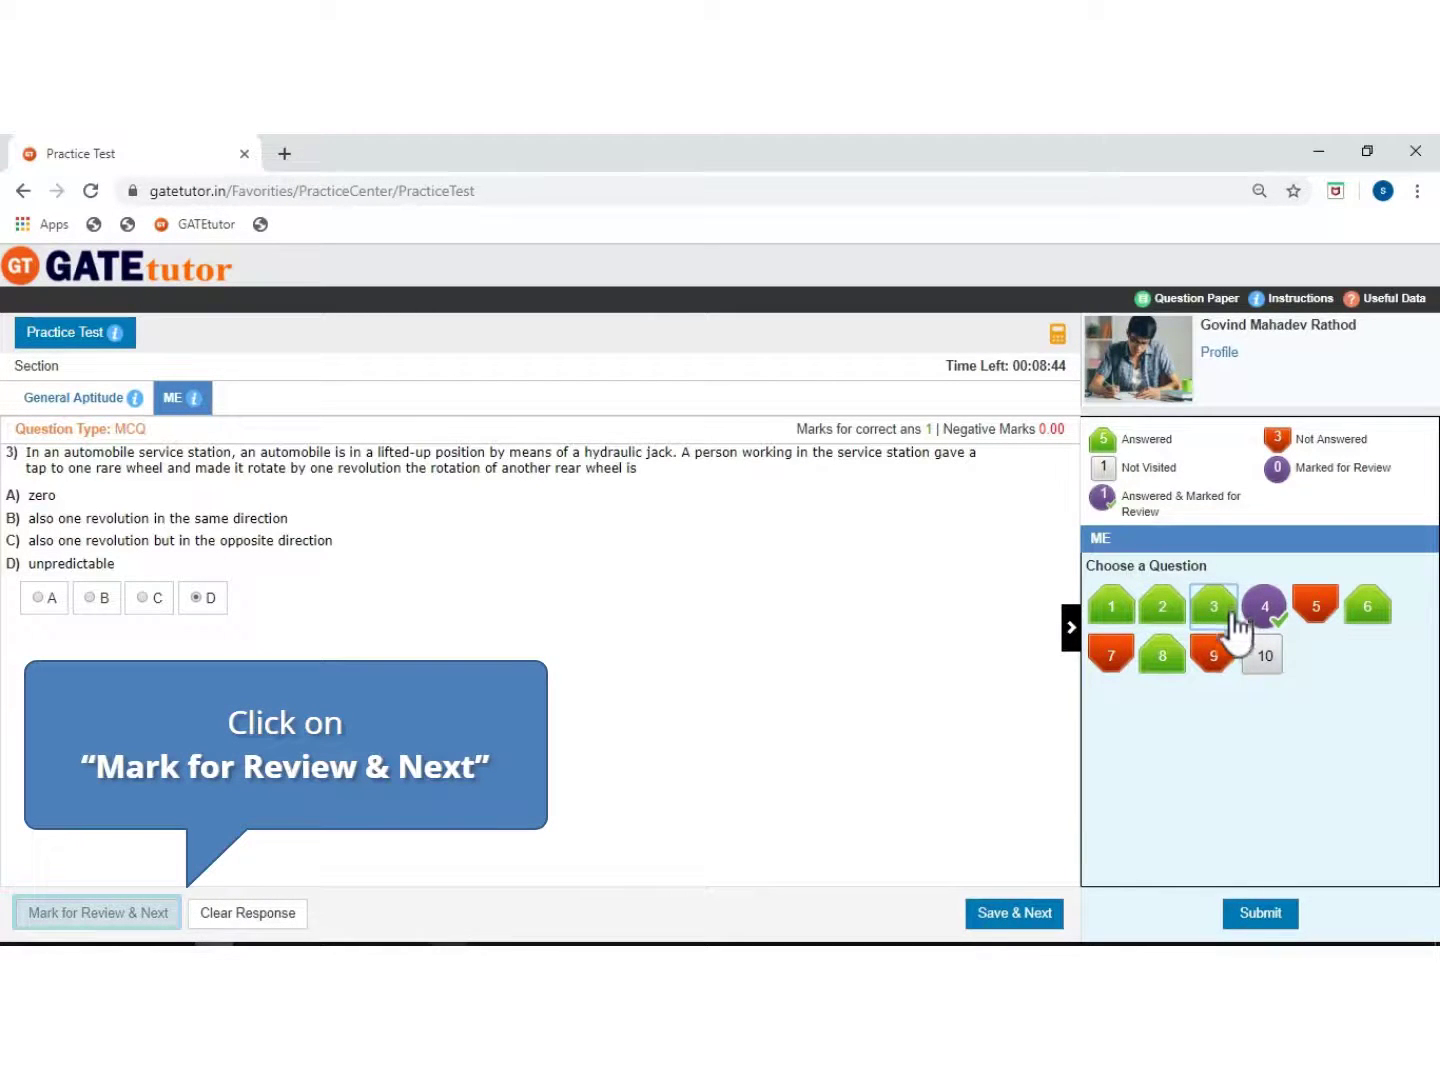
Mark ME questions 3 and 1 for review.
{"action": "left_click", "coordinate": [72, 916]}
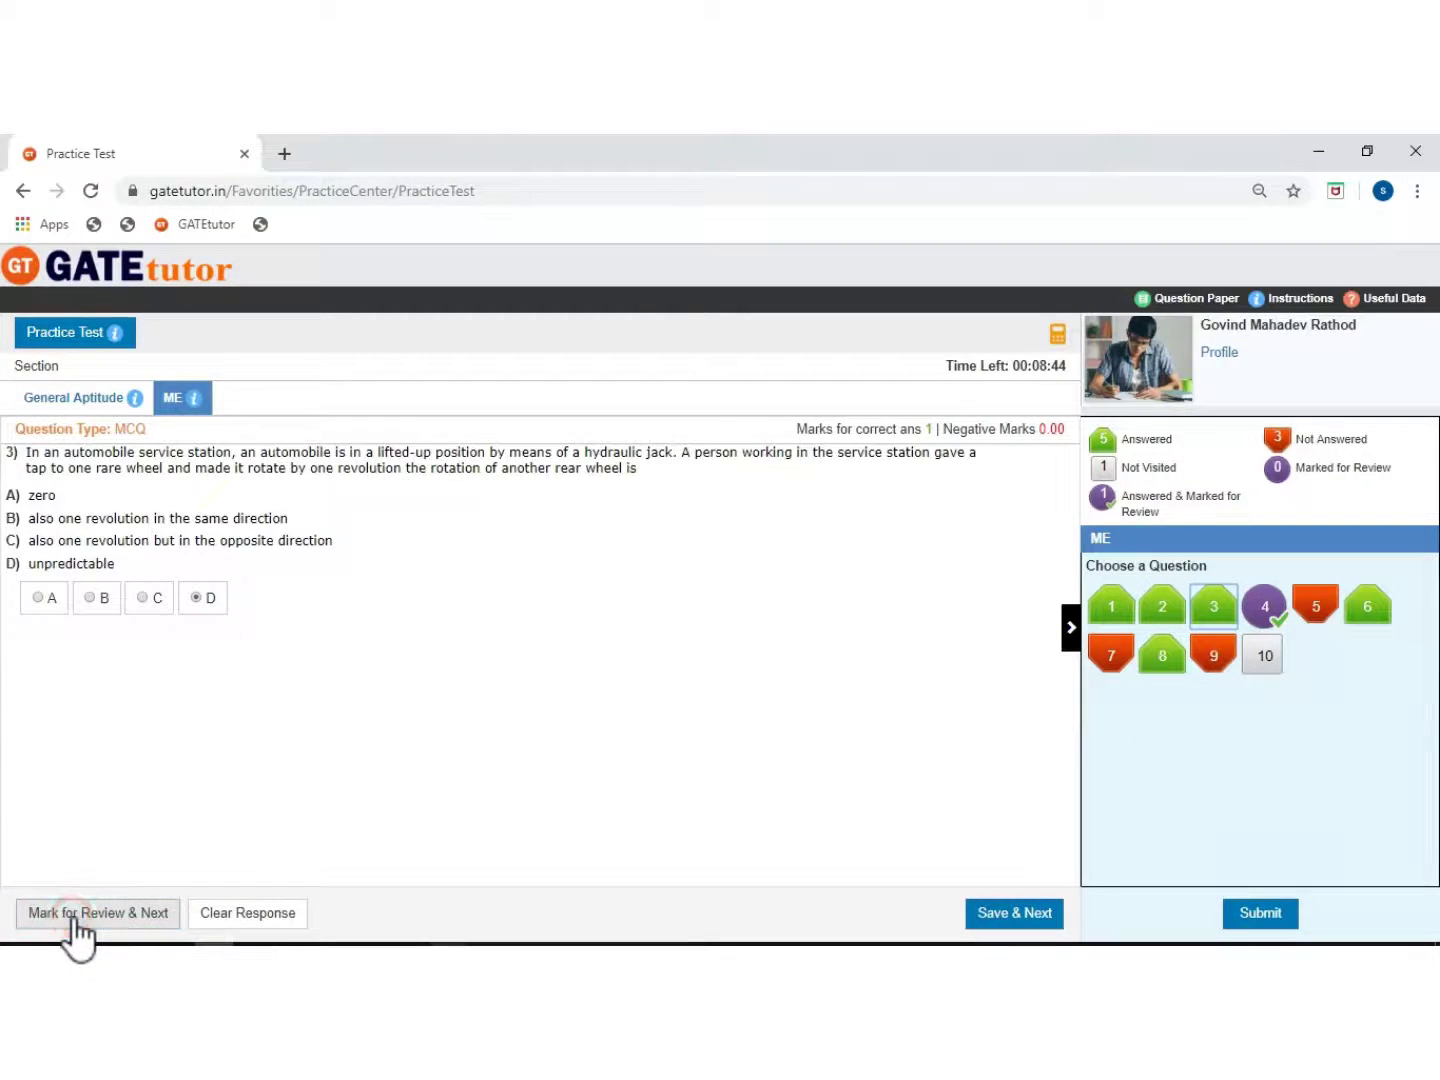
{"action": "left_click", "coordinate": [1110, 607]}
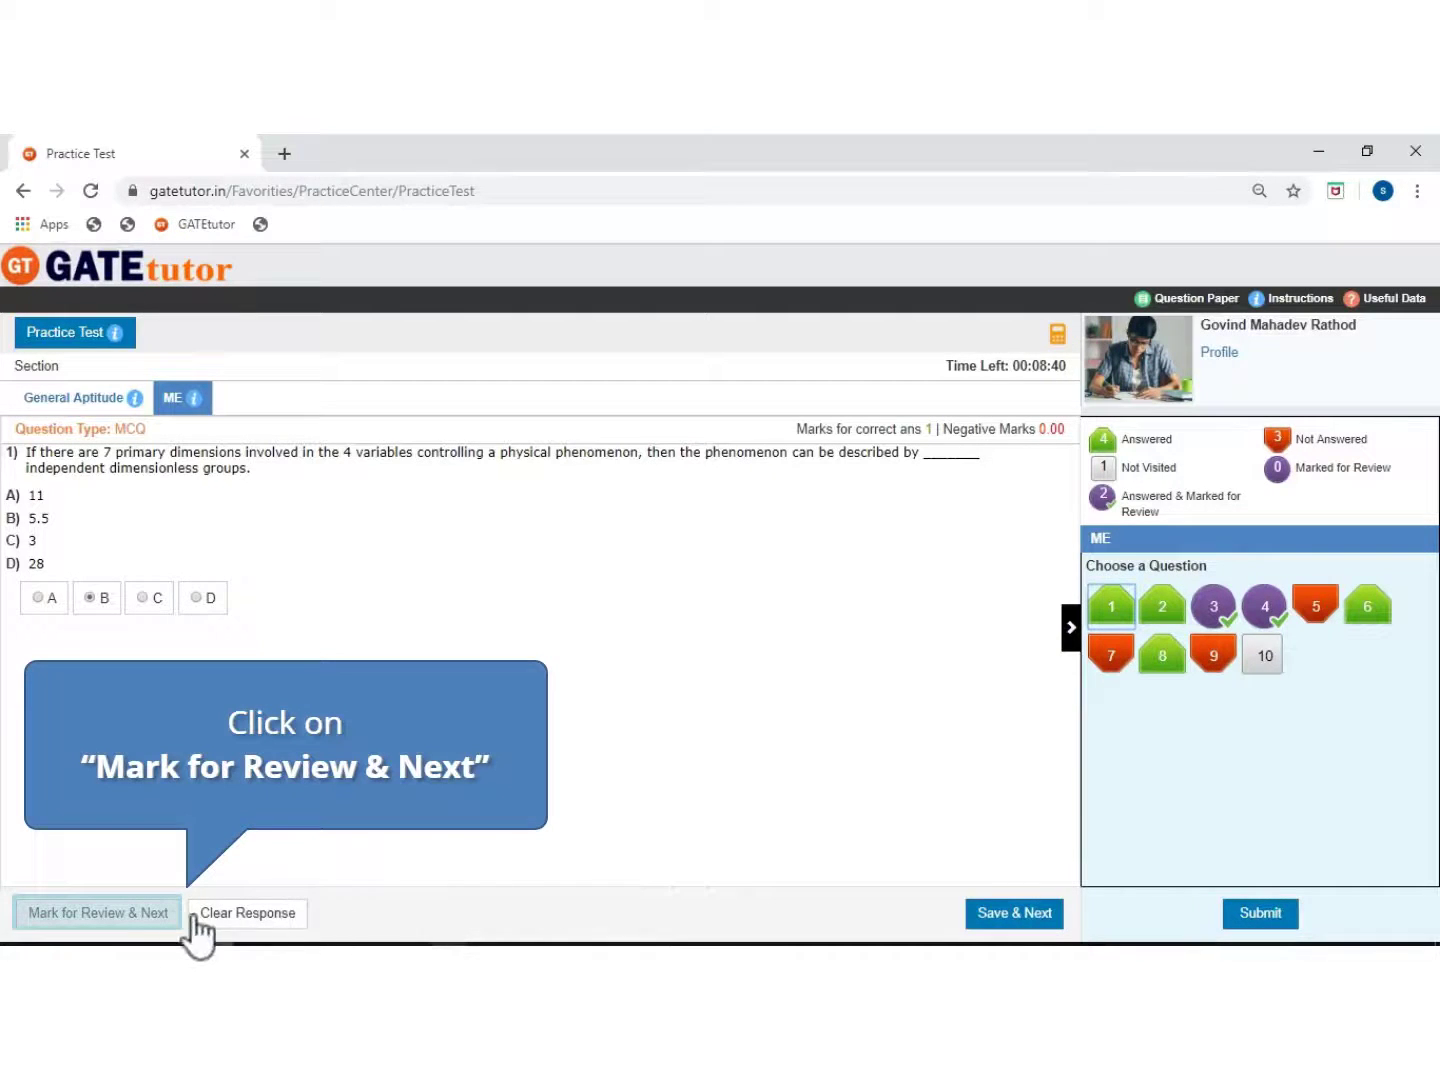
{"action": "left_click", "coordinate": [131, 914]}
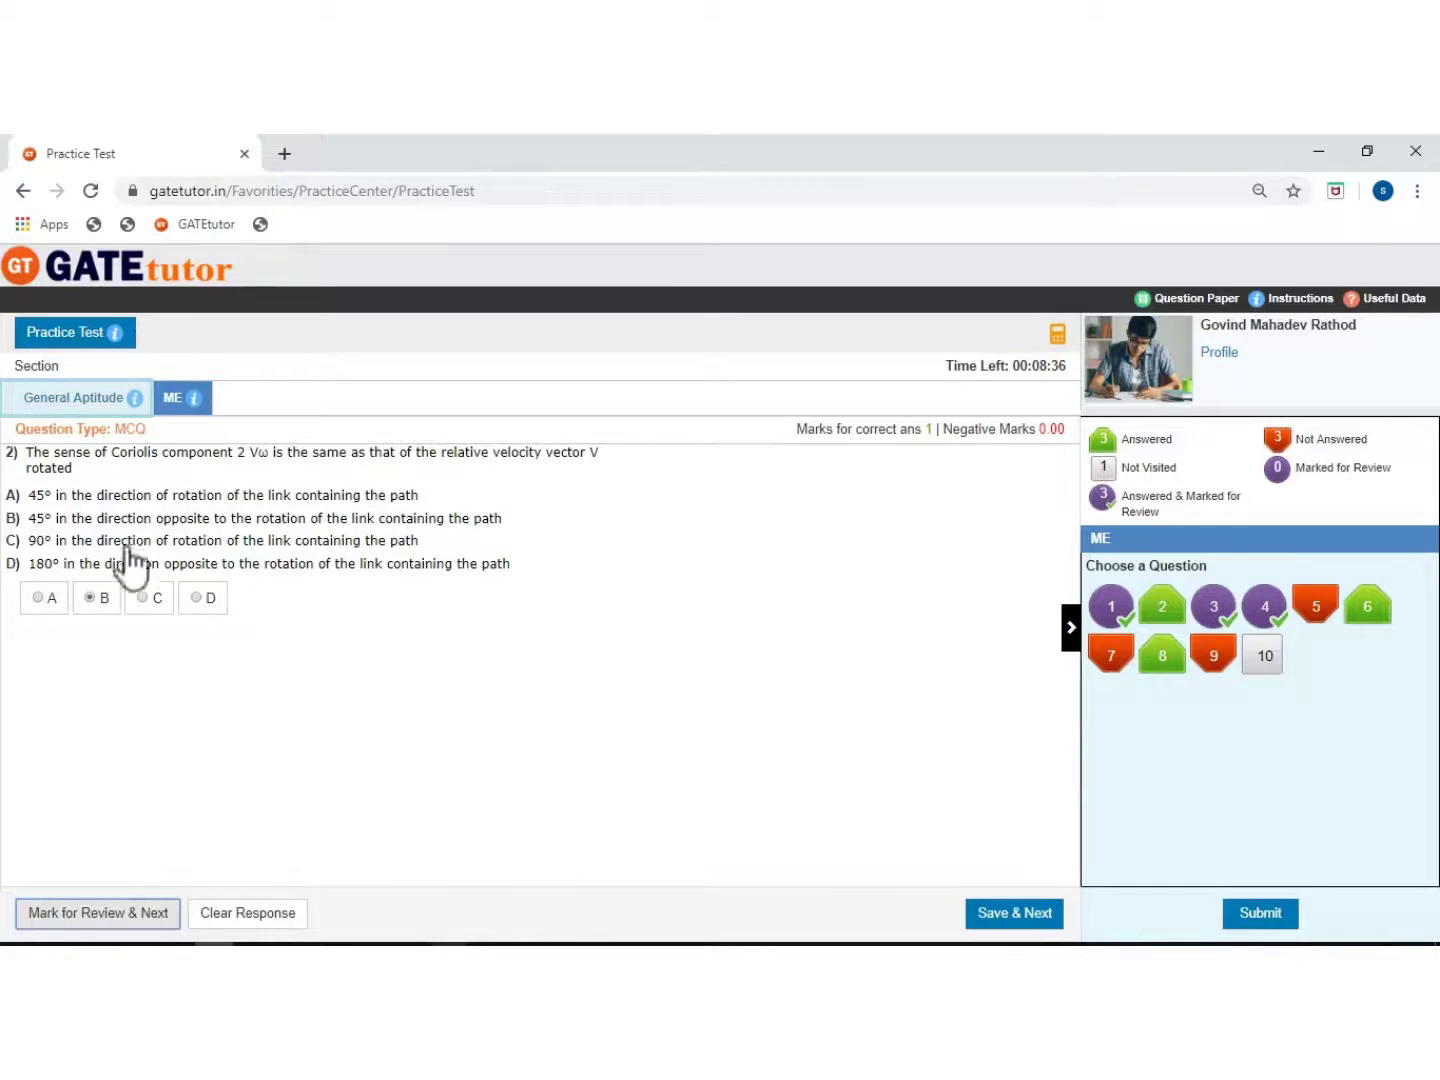
Answer General Aptitude question 10 with B, then enter 8 on the on-screen calculator.
{"action": "left_click", "coordinate": [90, 405]}
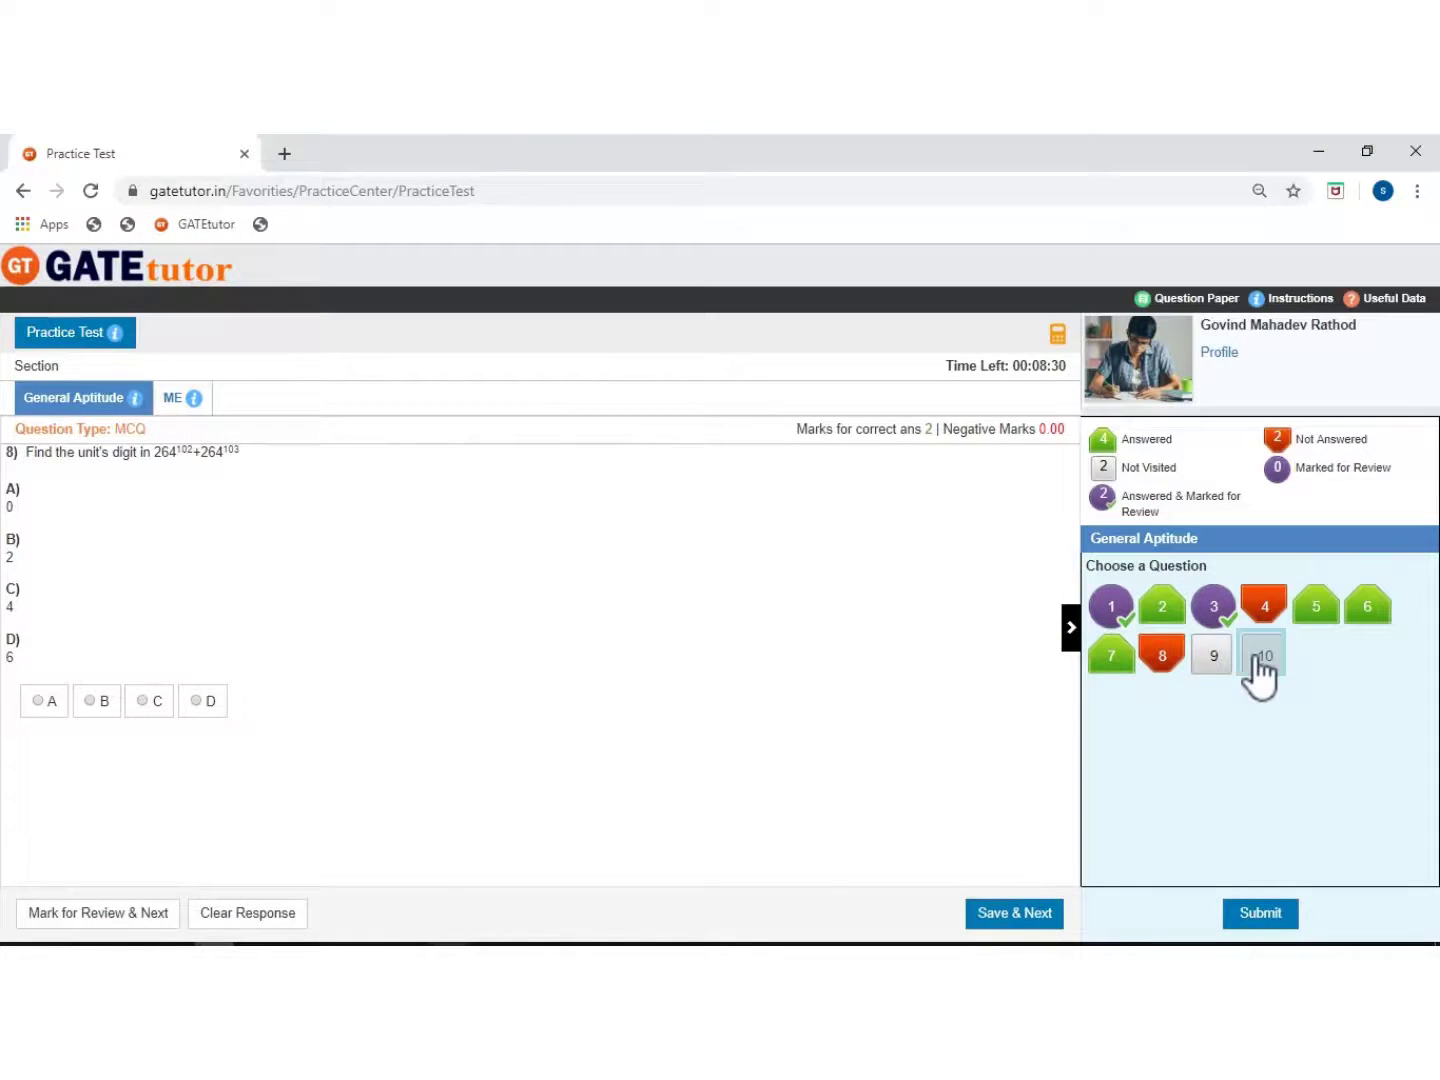
{"action": "left_click", "coordinate": [1264, 655]}
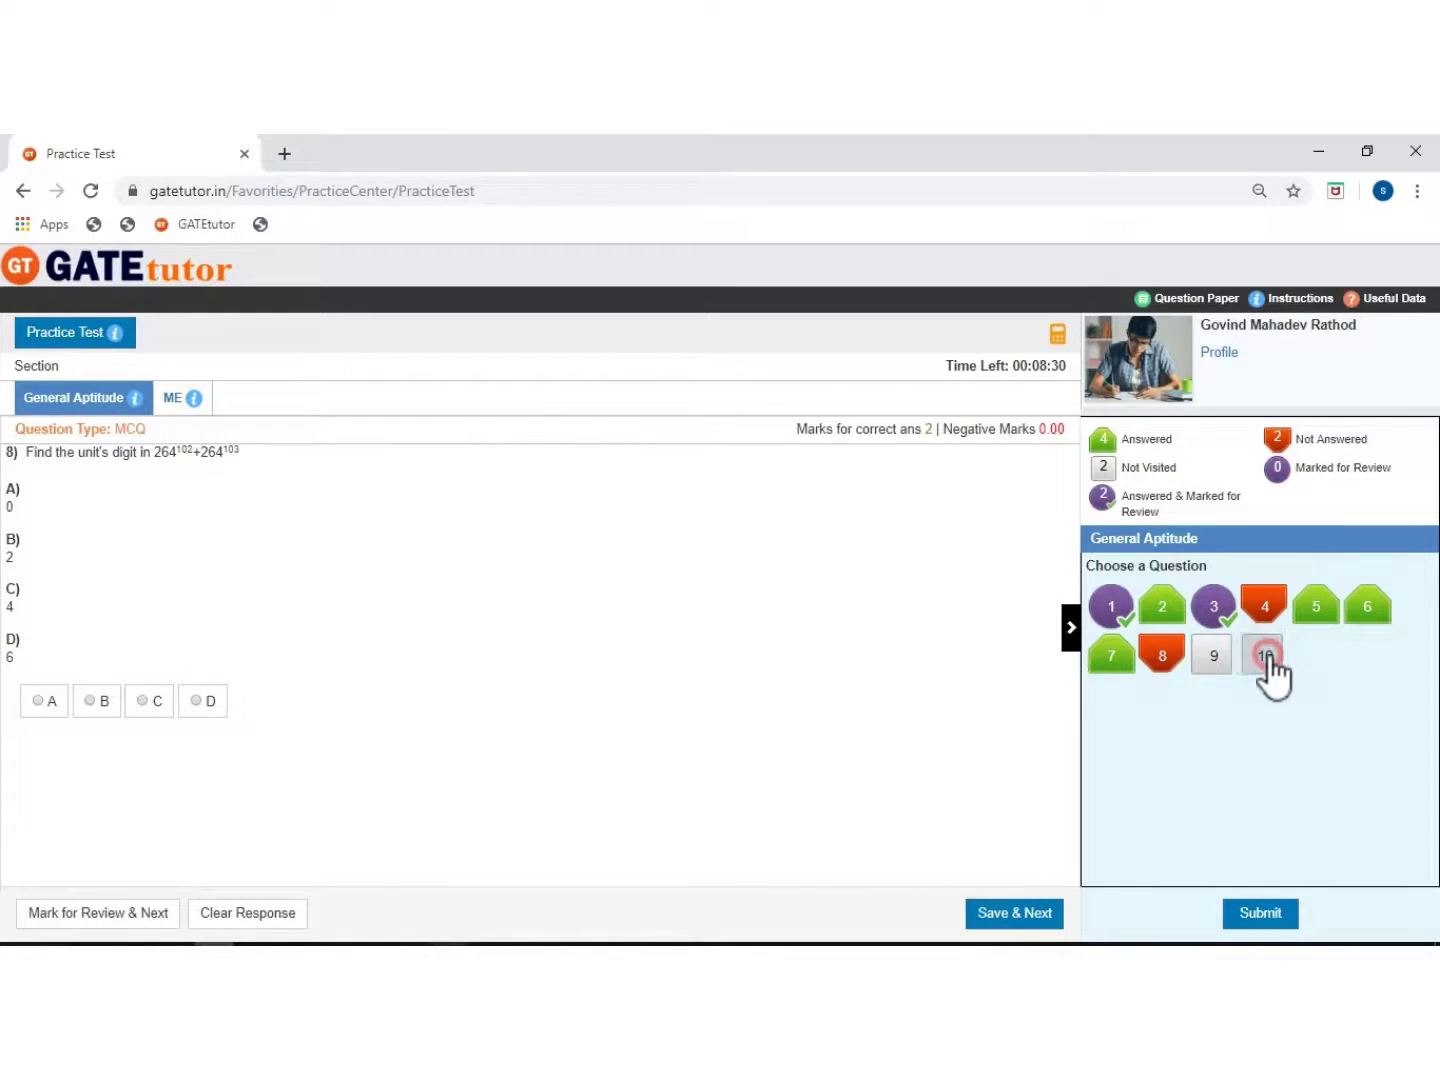
{"action": "left_click", "coordinate": [95, 613]}
{"action": "left_click", "coordinate": [1011, 912]}
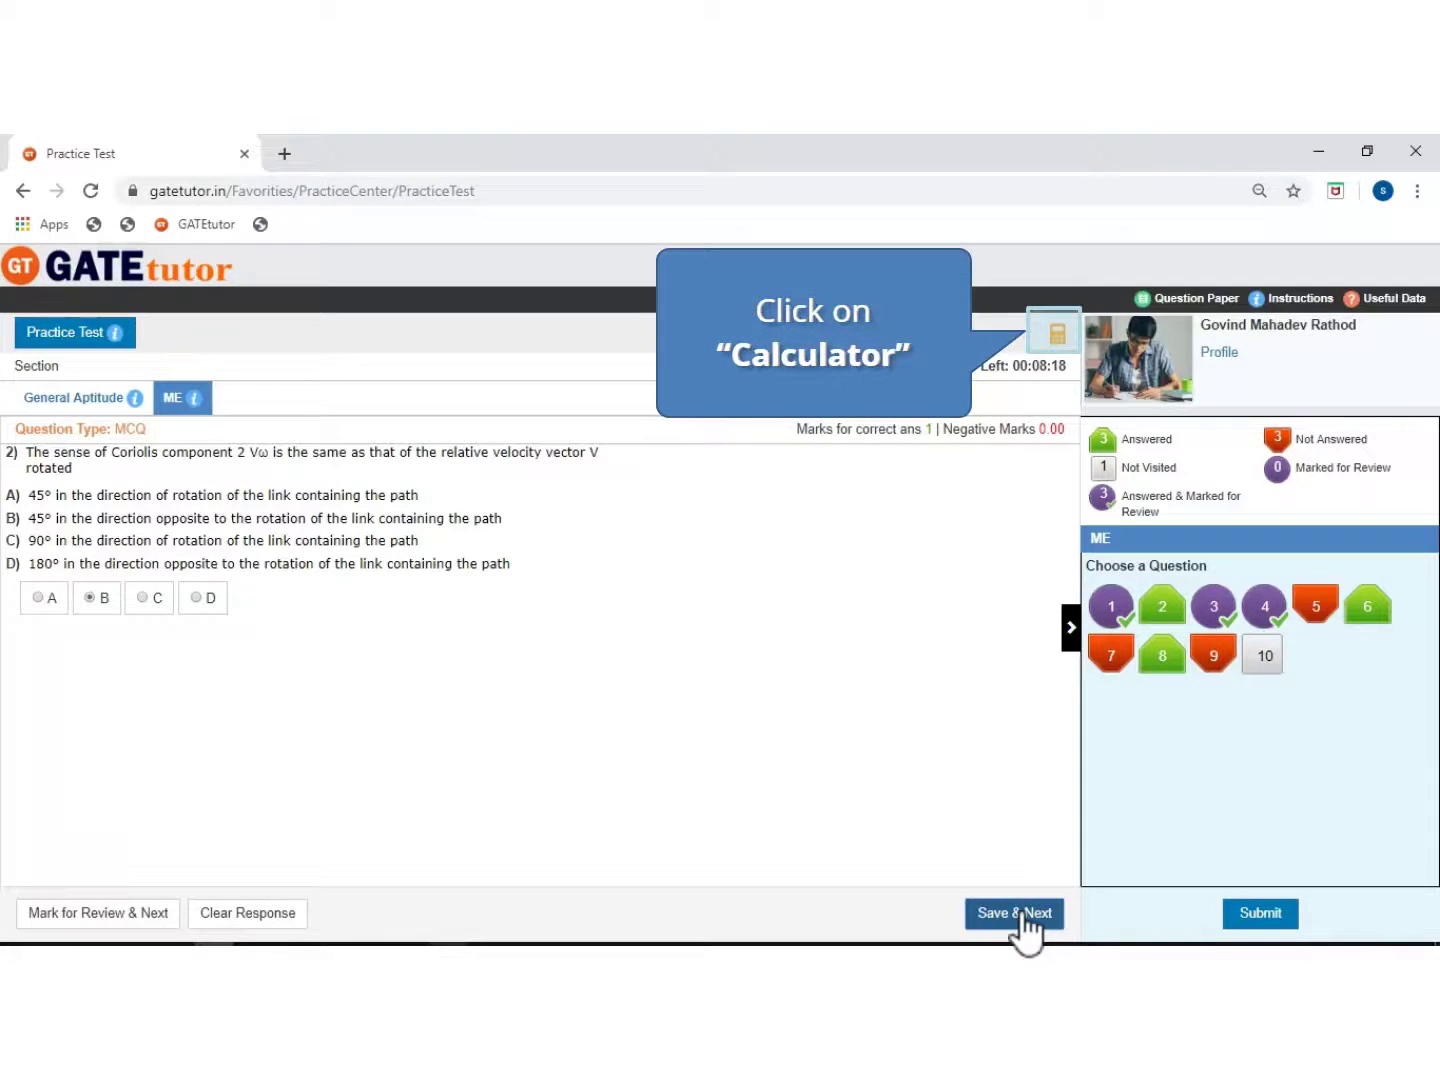
{"action": "left_click", "coordinate": [1055, 335]}
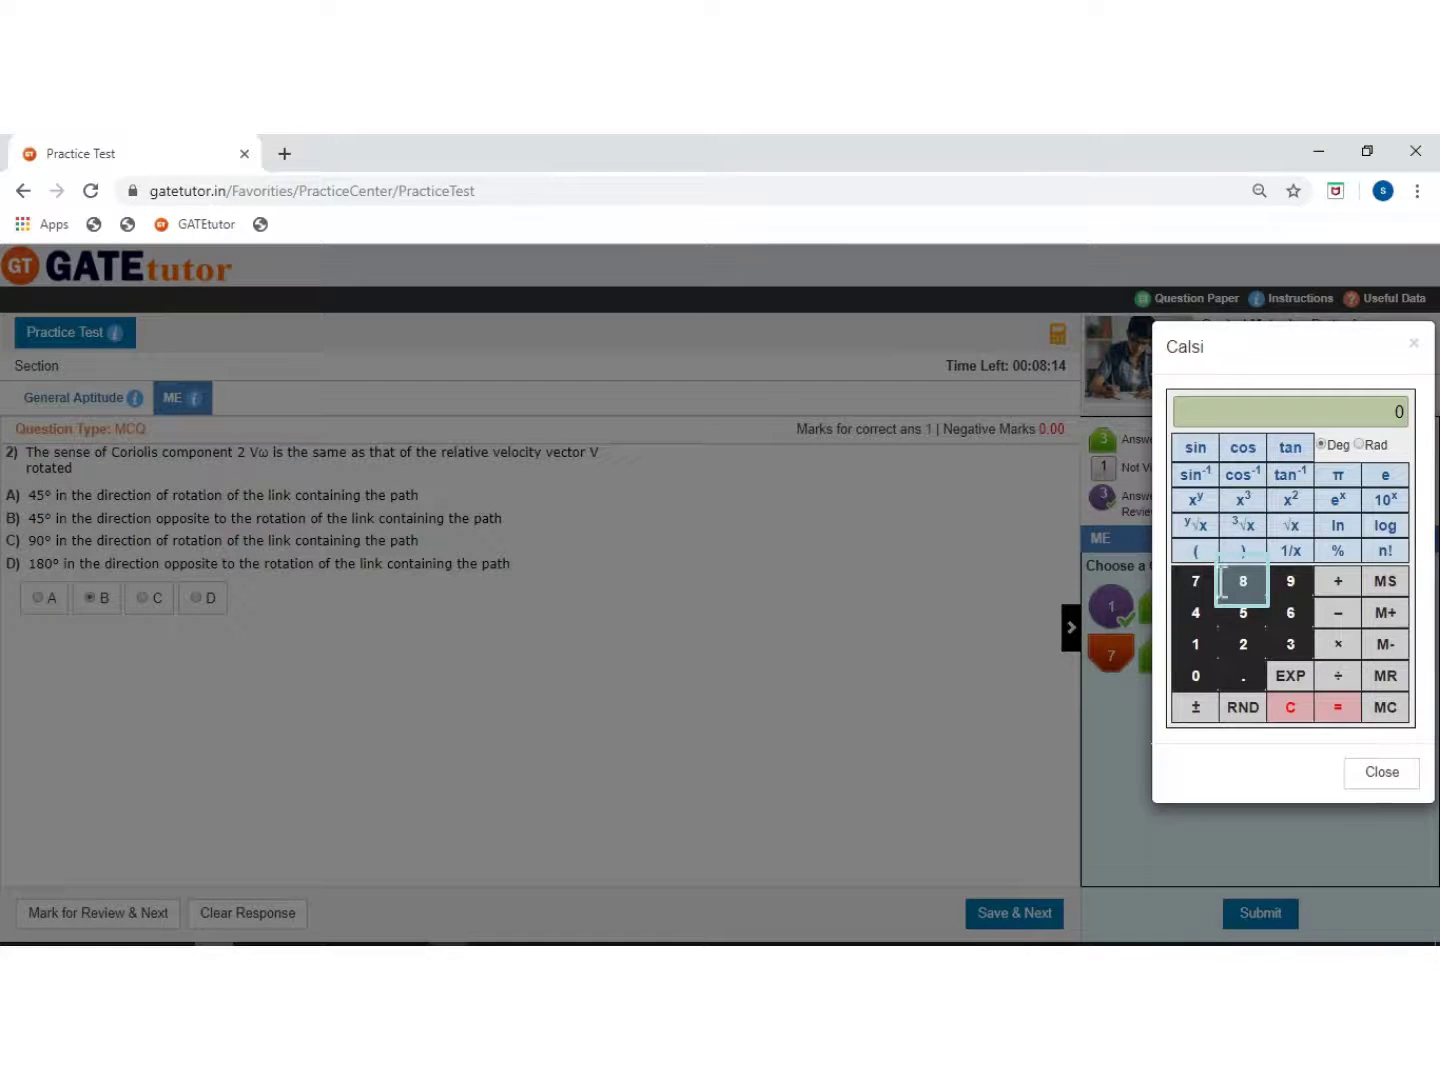
{"action": "left_click", "coordinate": [1242, 580]}
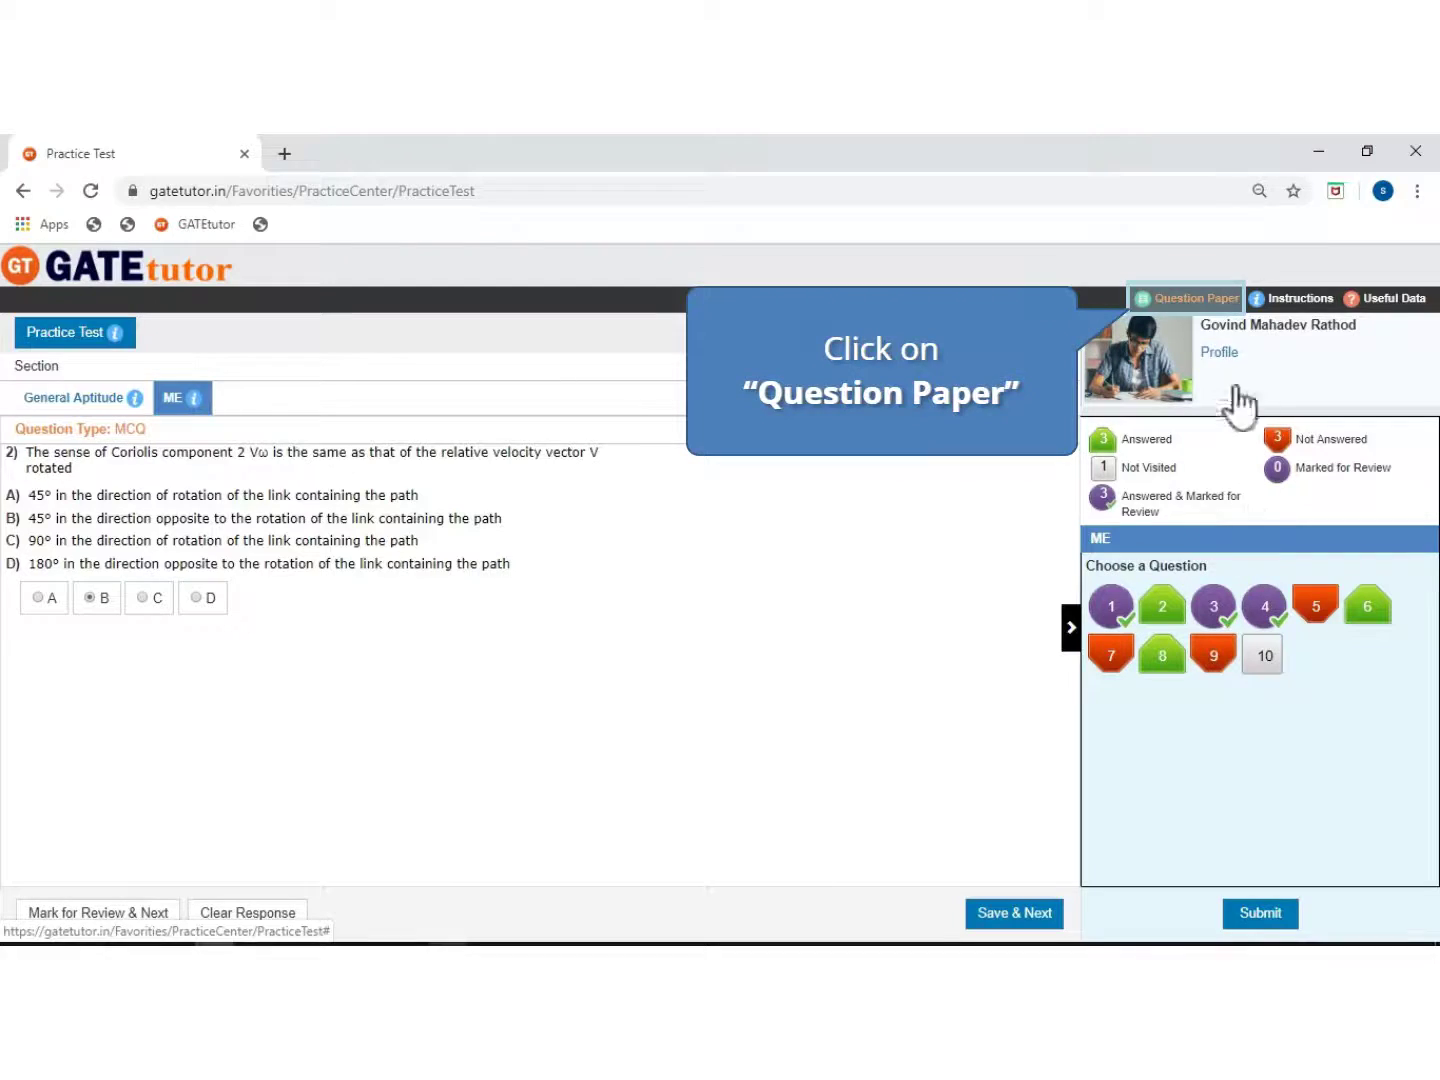
{"action": "left_click", "coordinate": [1188, 300]}
{"action": "scroll", "coordinate": [1204, 400], "scroll_direction": "down", "scroll_amount": 1}
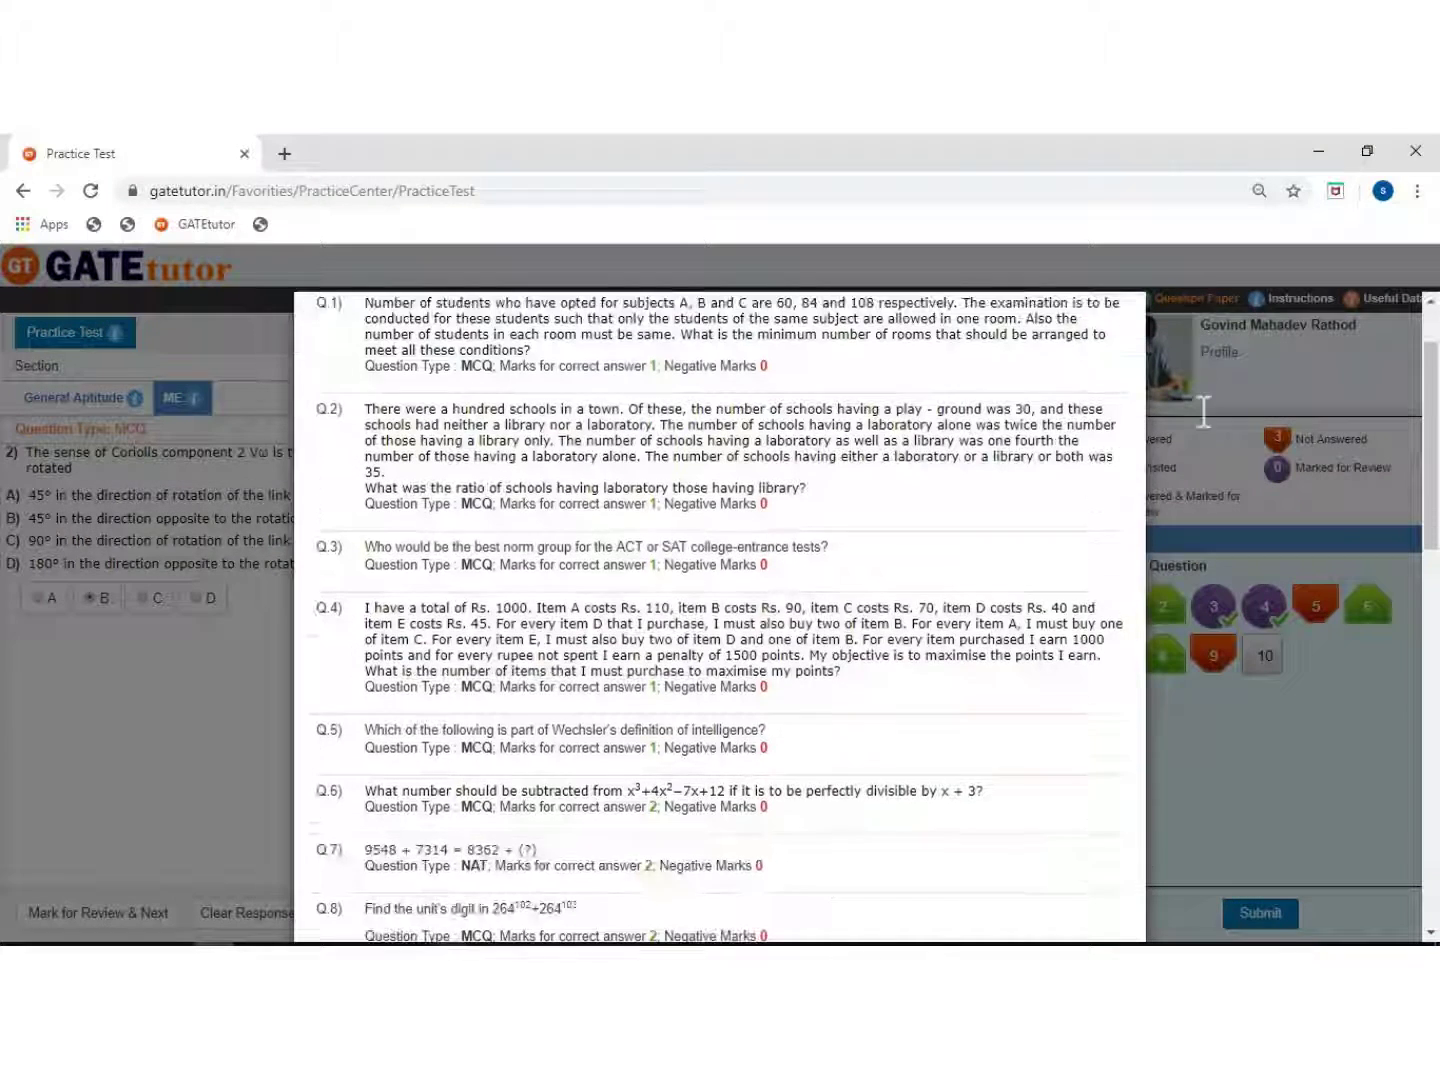
{"action": "scroll", "coordinate": [1207, 600], "scroll_direction": "down", "scroll_amount": 1}
{"action": "scroll", "coordinate": [1207, 632], "scroll_direction": "down", "scroll_amount": 5}
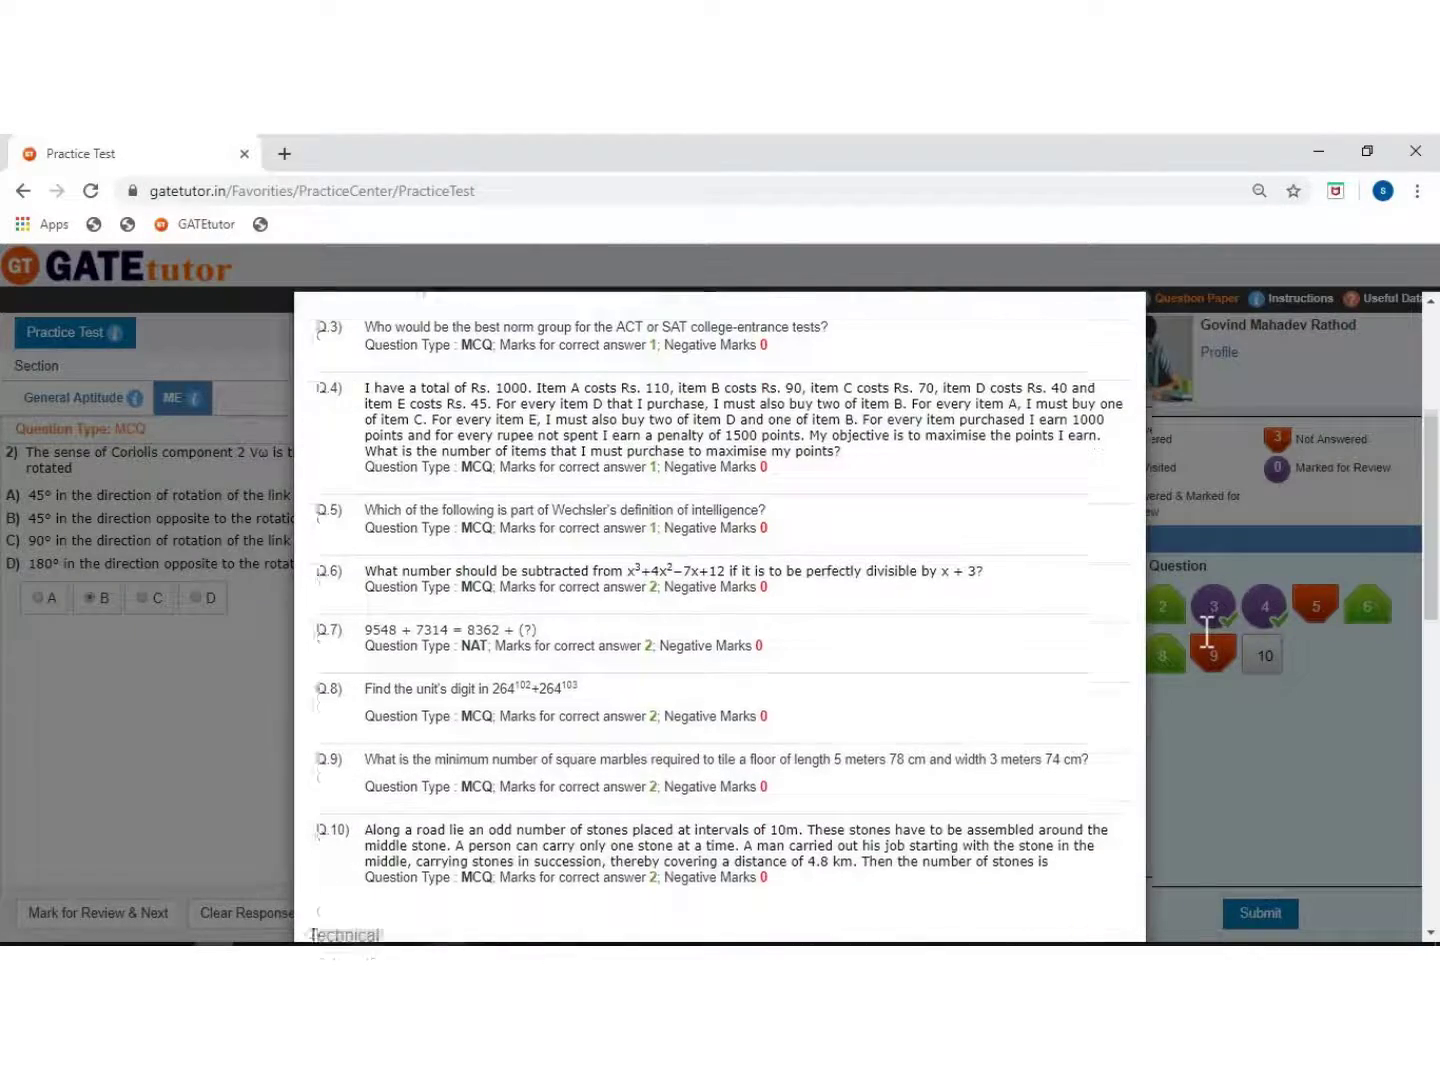
{"action": "scroll", "coordinate": [1207, 633], "scroll_direction": "down", "scroll_amount": 4}
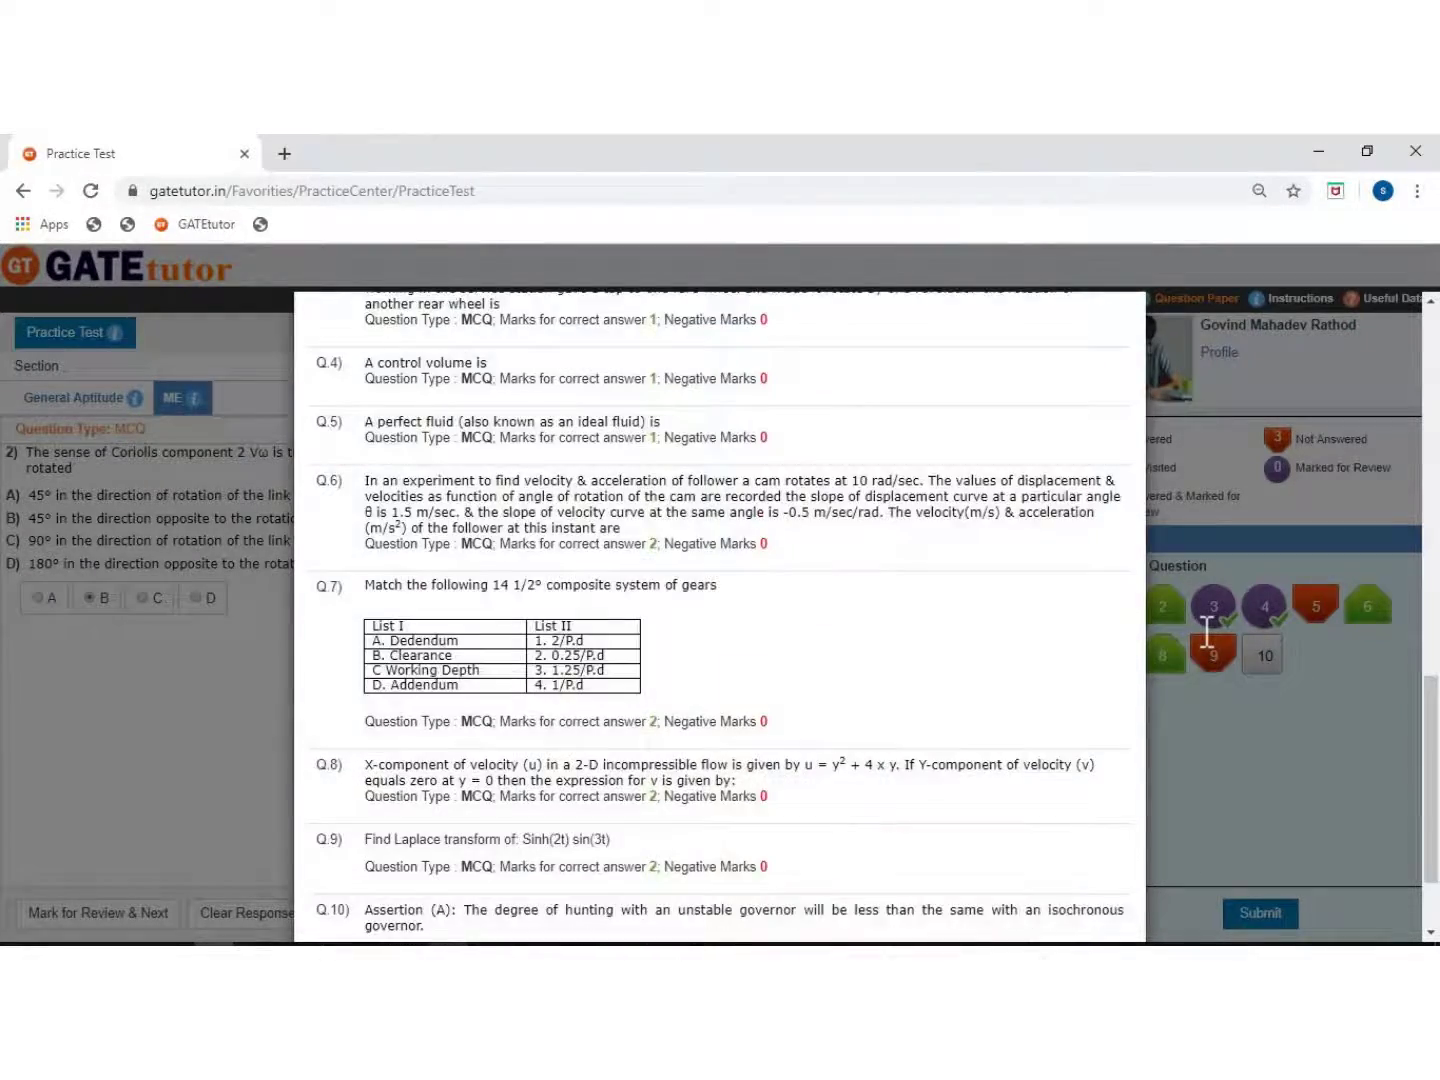
{"action": "scroll", "coordinate": [1207, 632], "scroll_direction": "down", "scroll_amount": 2}
{"action": "left_click", "coordinate": [1207, 632]}
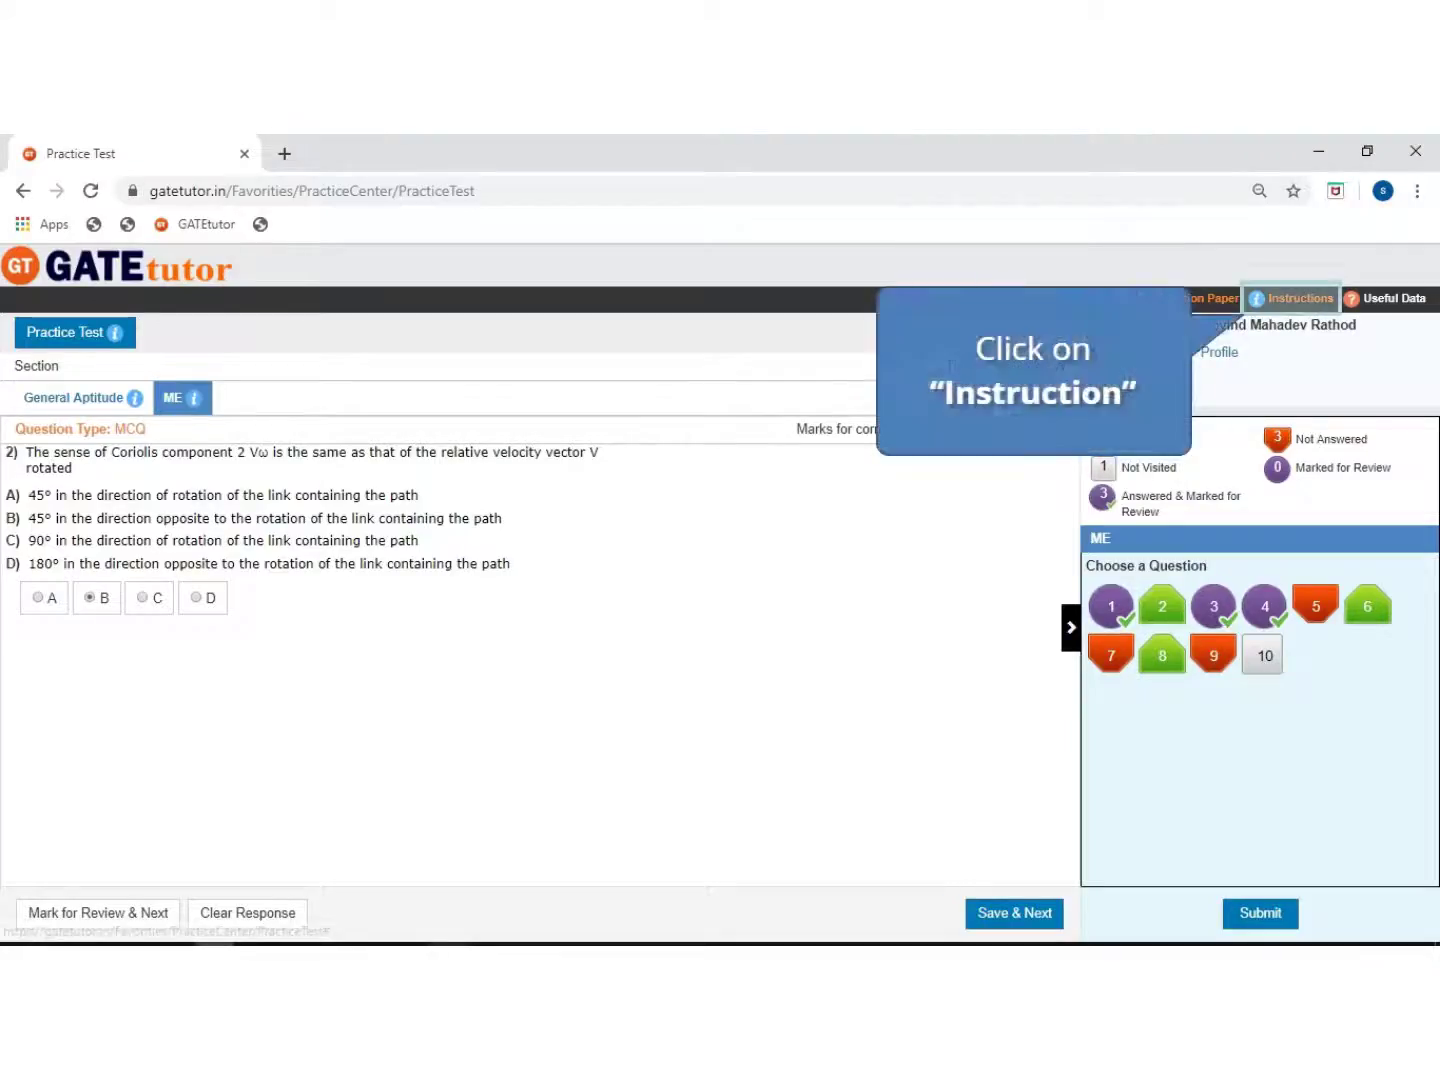
{"action": "left_click", "coordinate": [1312, 297]}
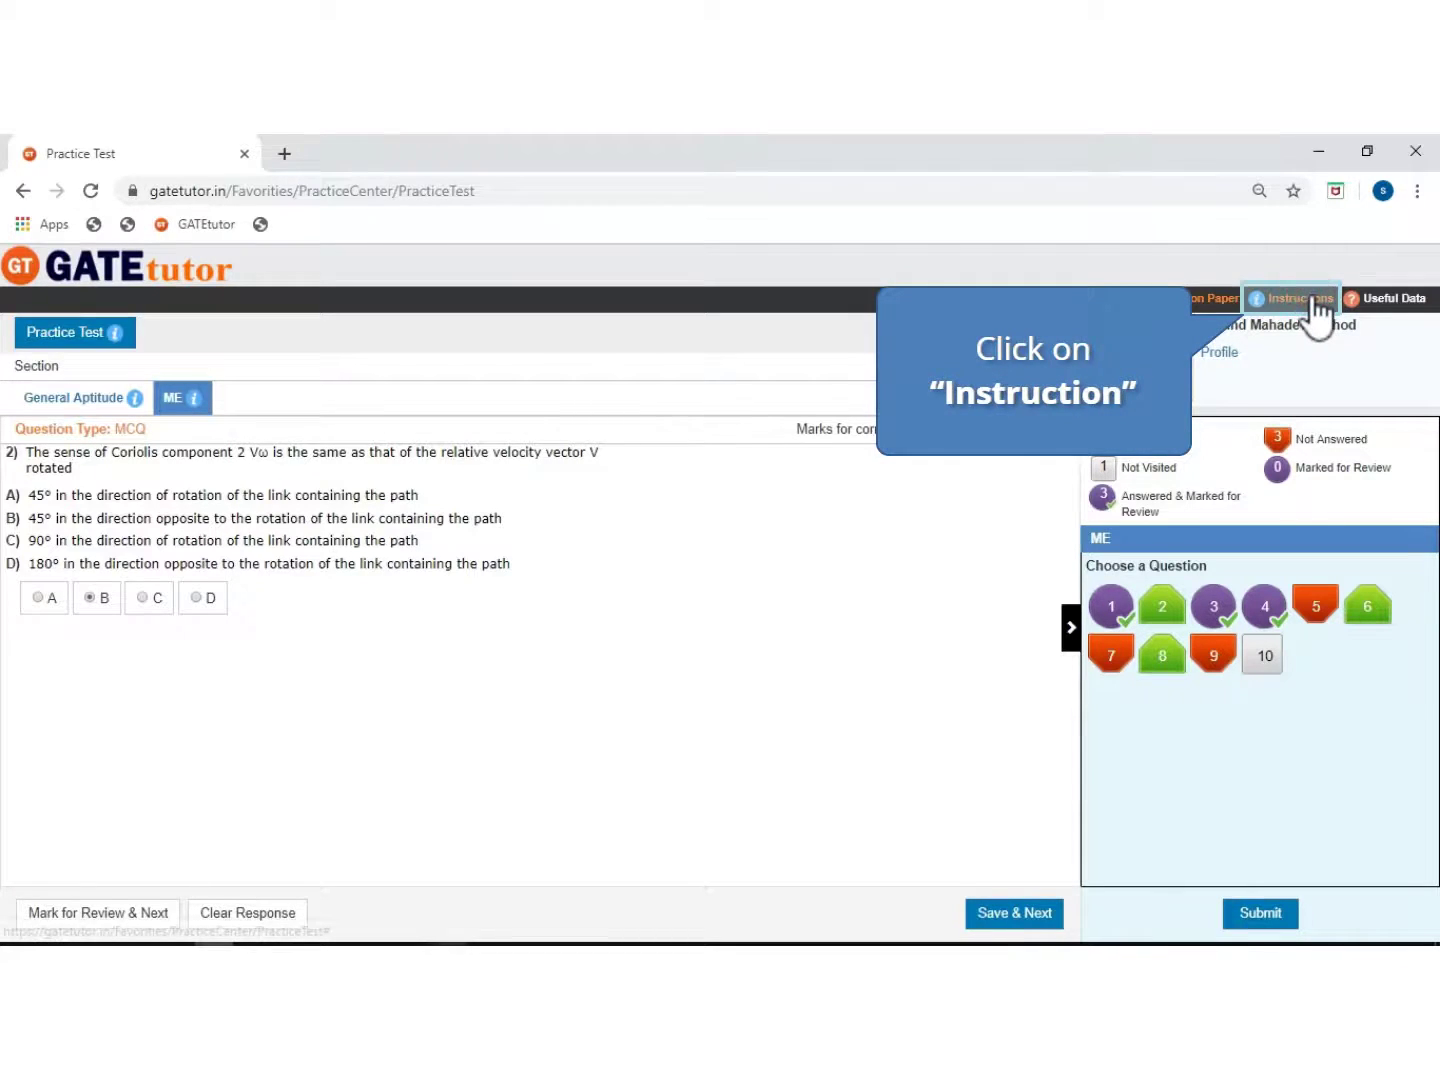
{"action": "scroll", "coordinate": [1303, 429], "scroll_direction": "down", "scroll_amount": 2}
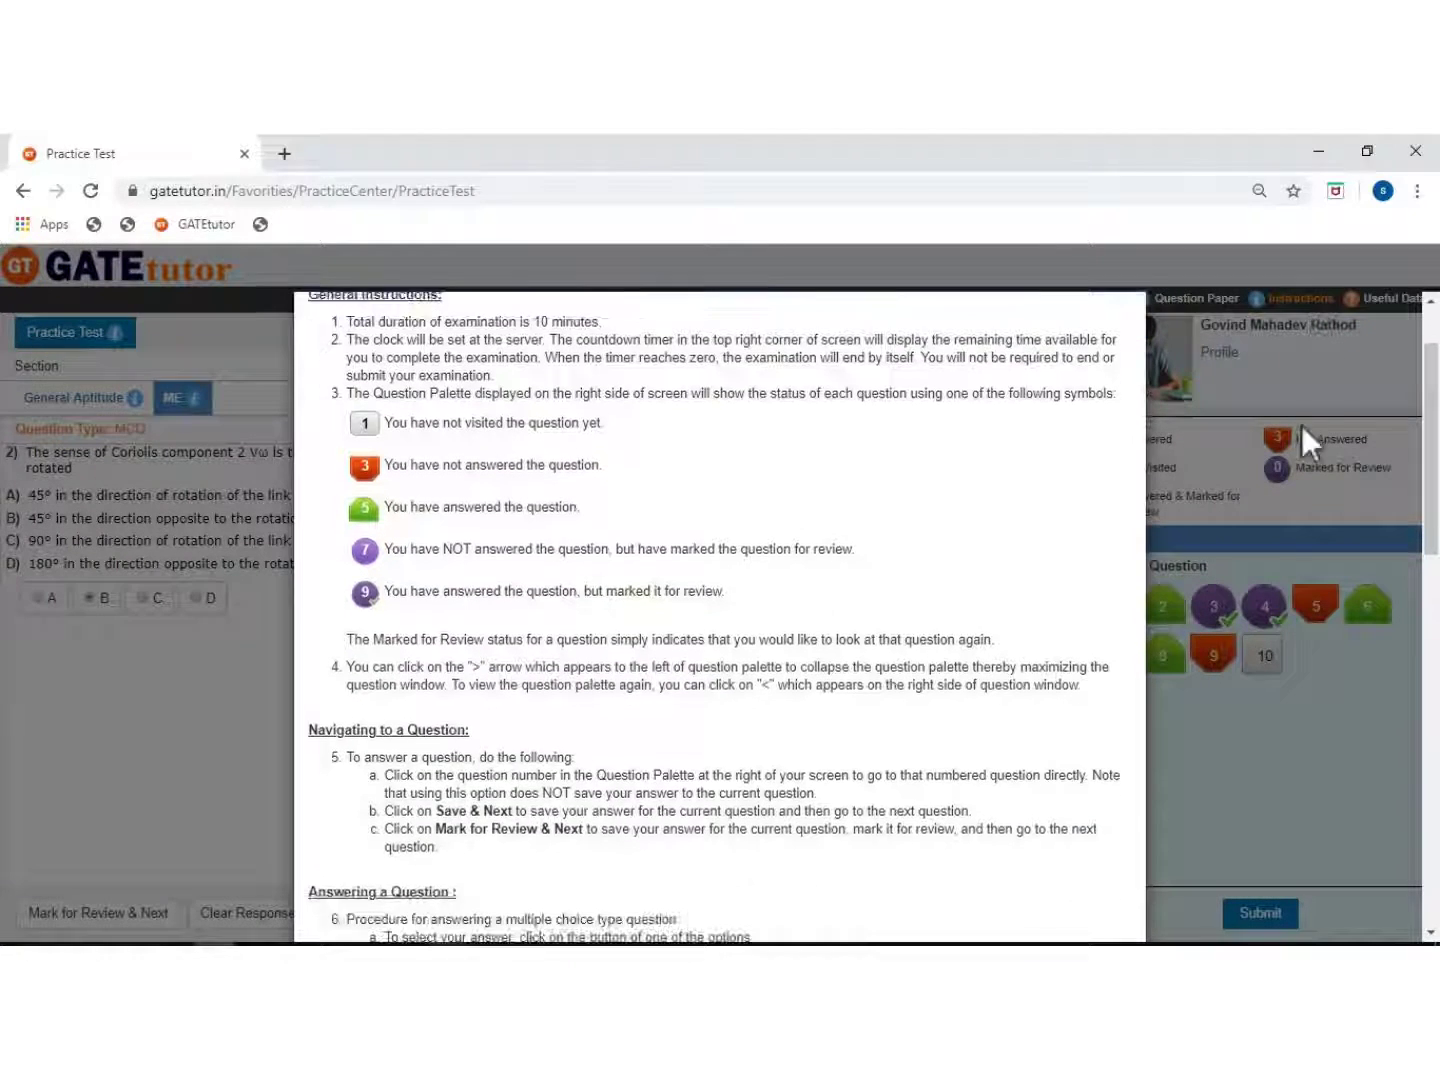
{"action": "scroll", "coordinate": [1211, 625], "scroll_direction": "down", "scroll_amount": 3}
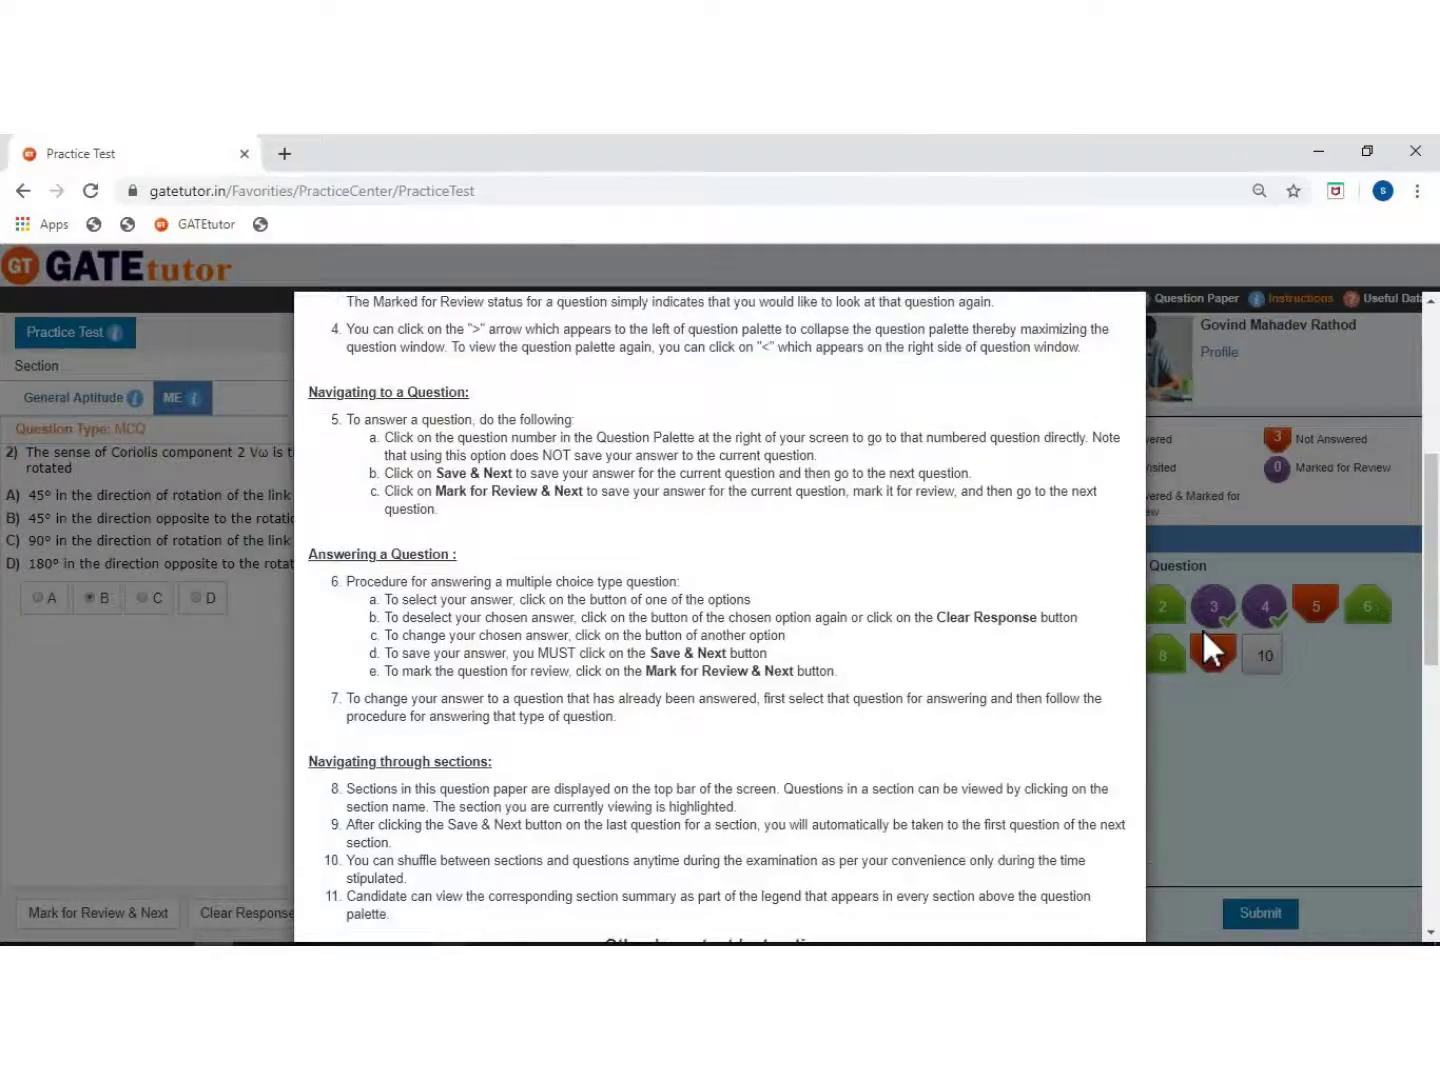
{"action": "scroll", "coordinate": [1201, 628], "scroll_direction": "down", "scroll_amount": 8}
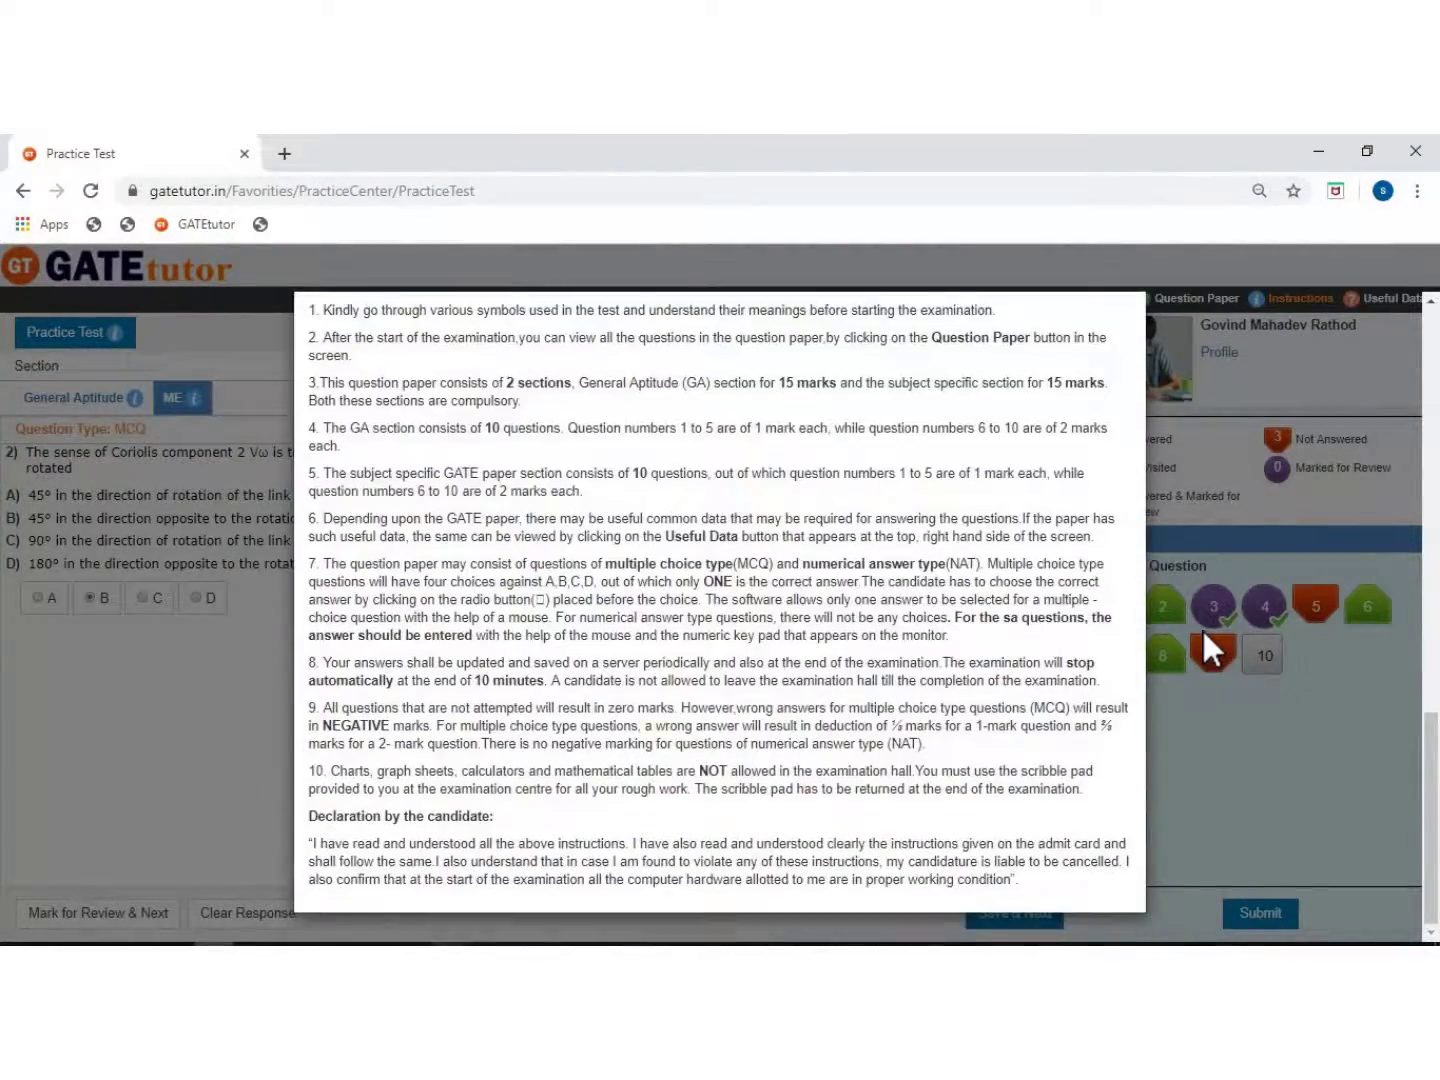
{"action": "scroll", "coordinate": [1201, 628], "scroll_direction": "up", "scroll_amount": 12}
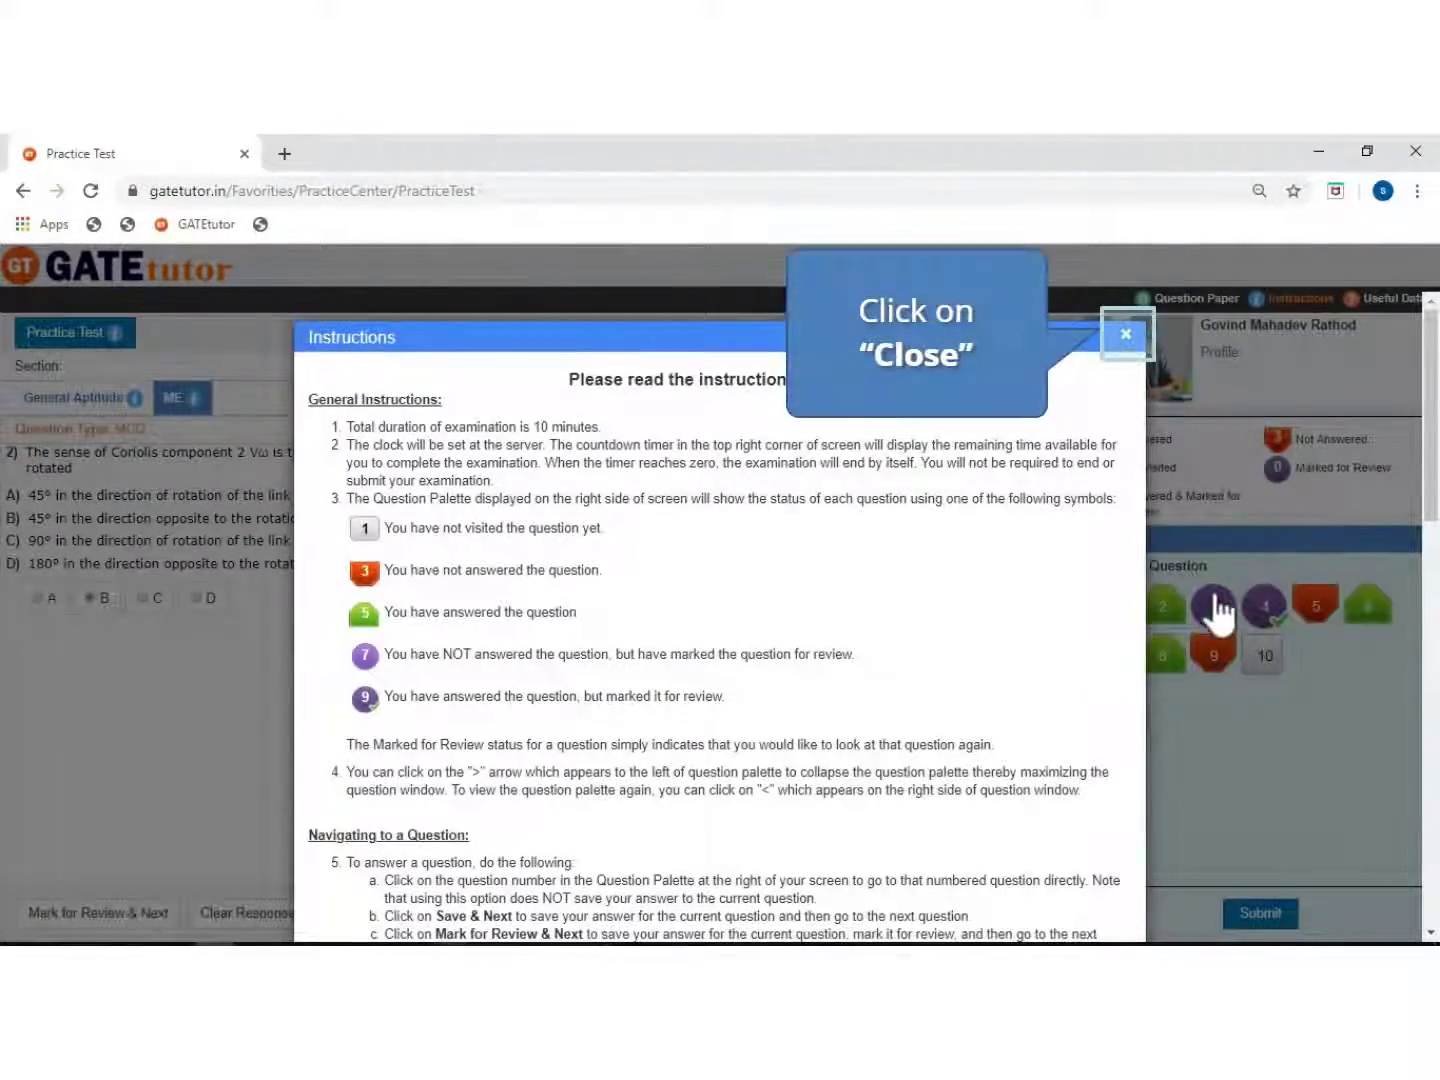
{"action": "left_click", "coordinate": [1125, 336]}
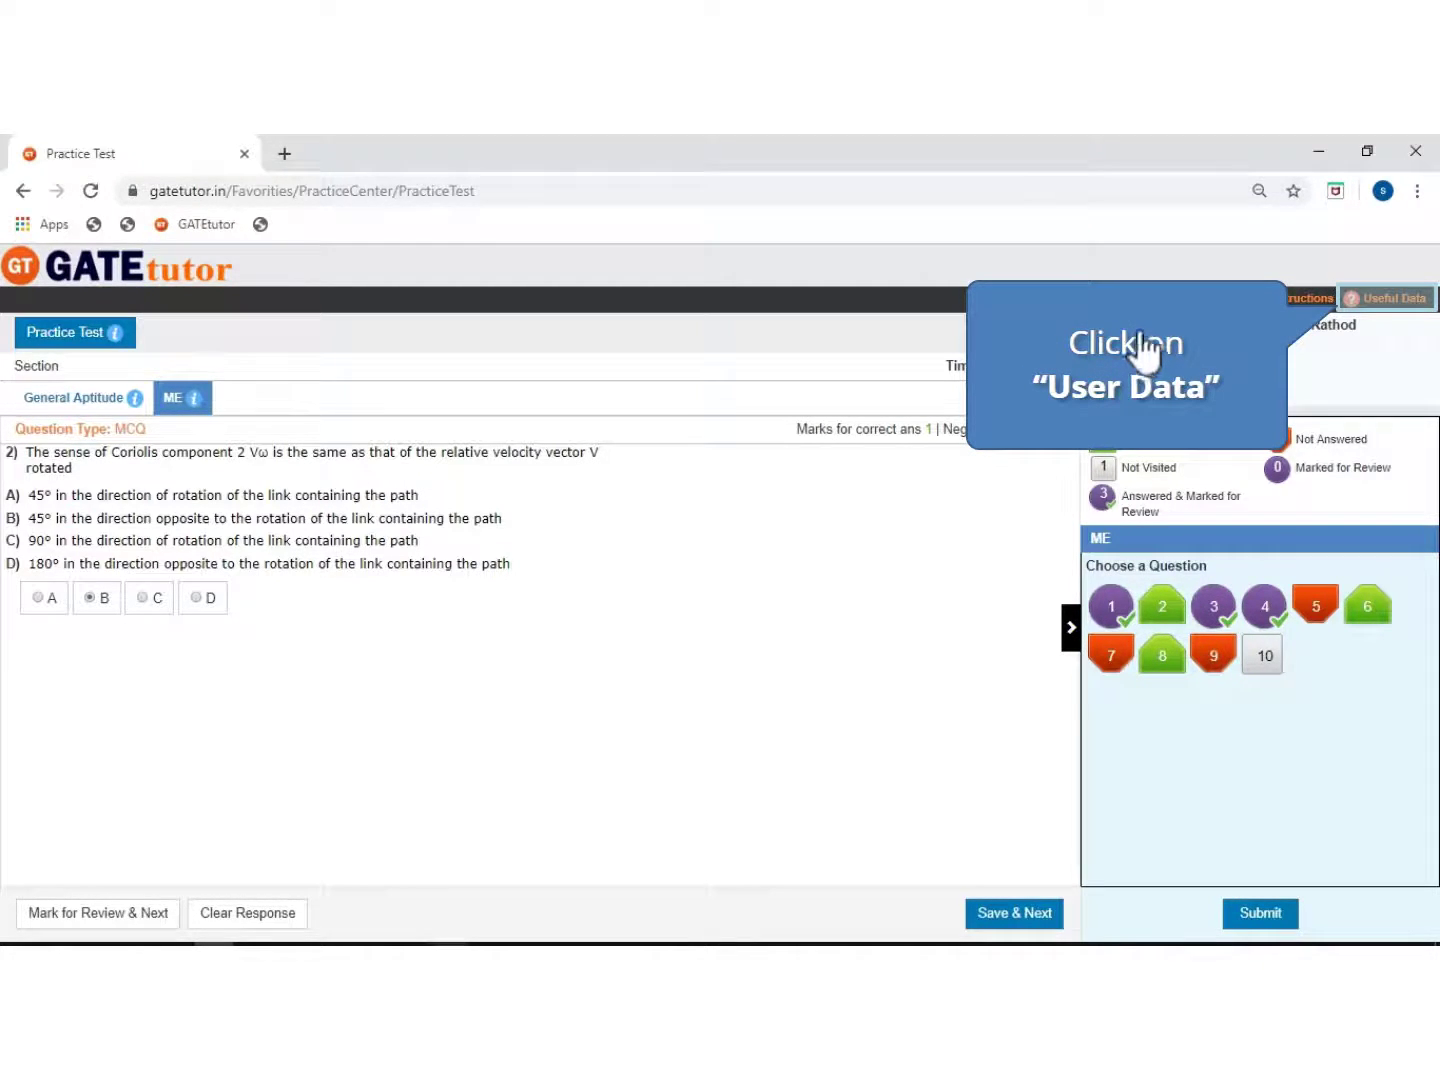
{"action": "left_click", "coordinate": [1397, 298]}
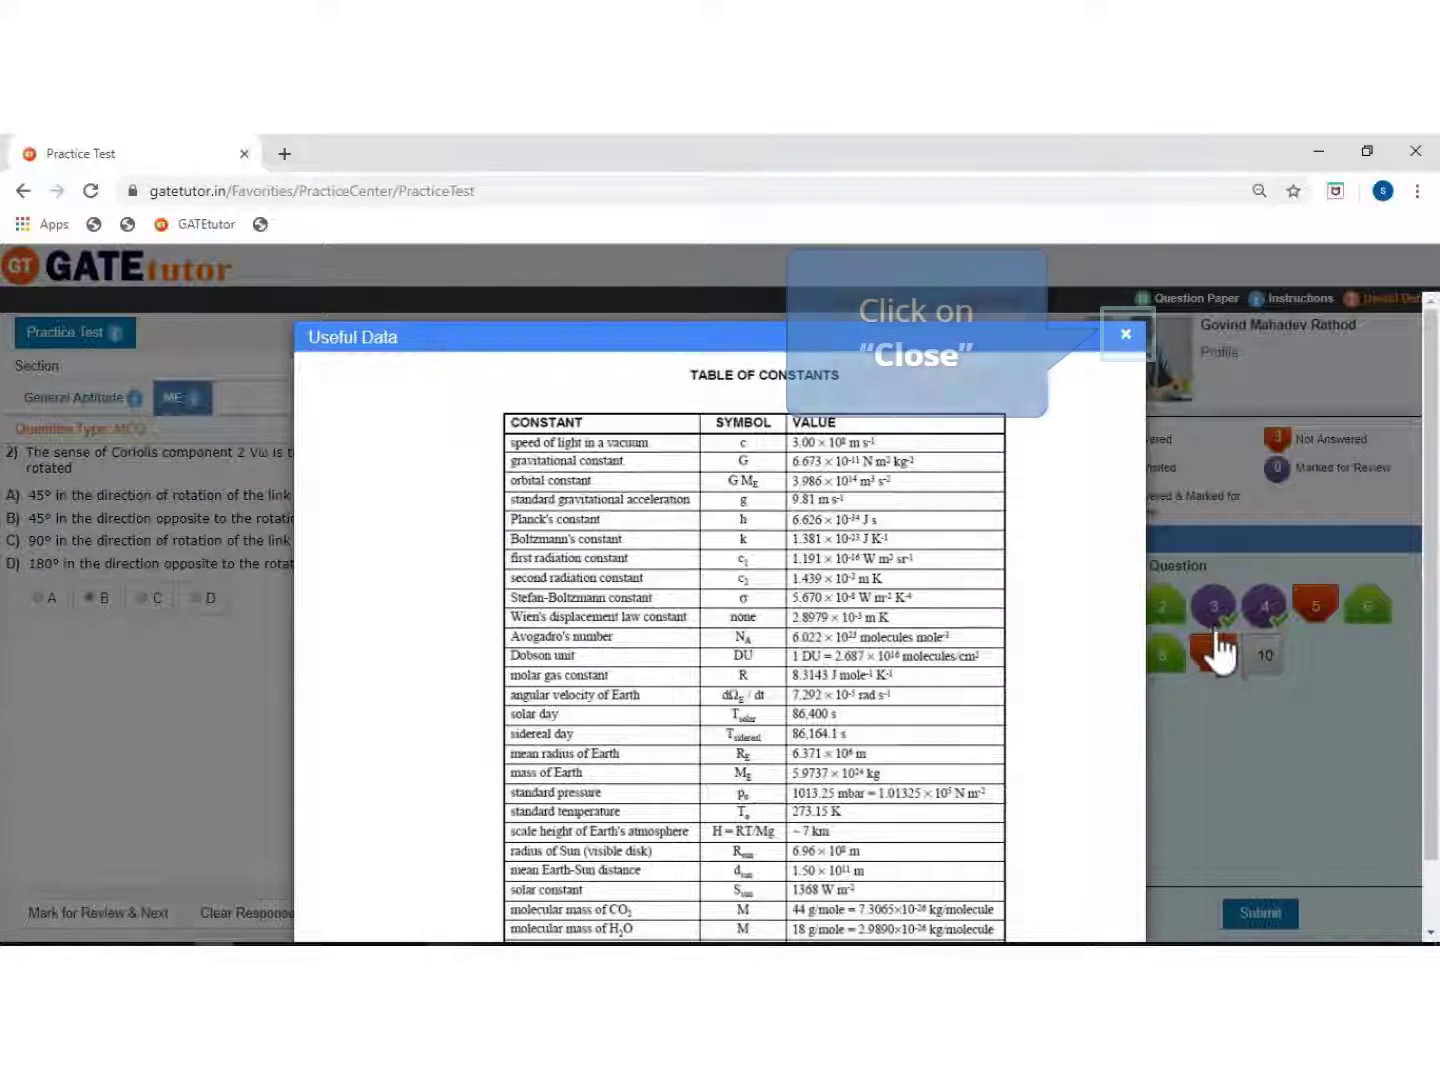
{"action": "left_click", "coordinate": [1125, 334]}
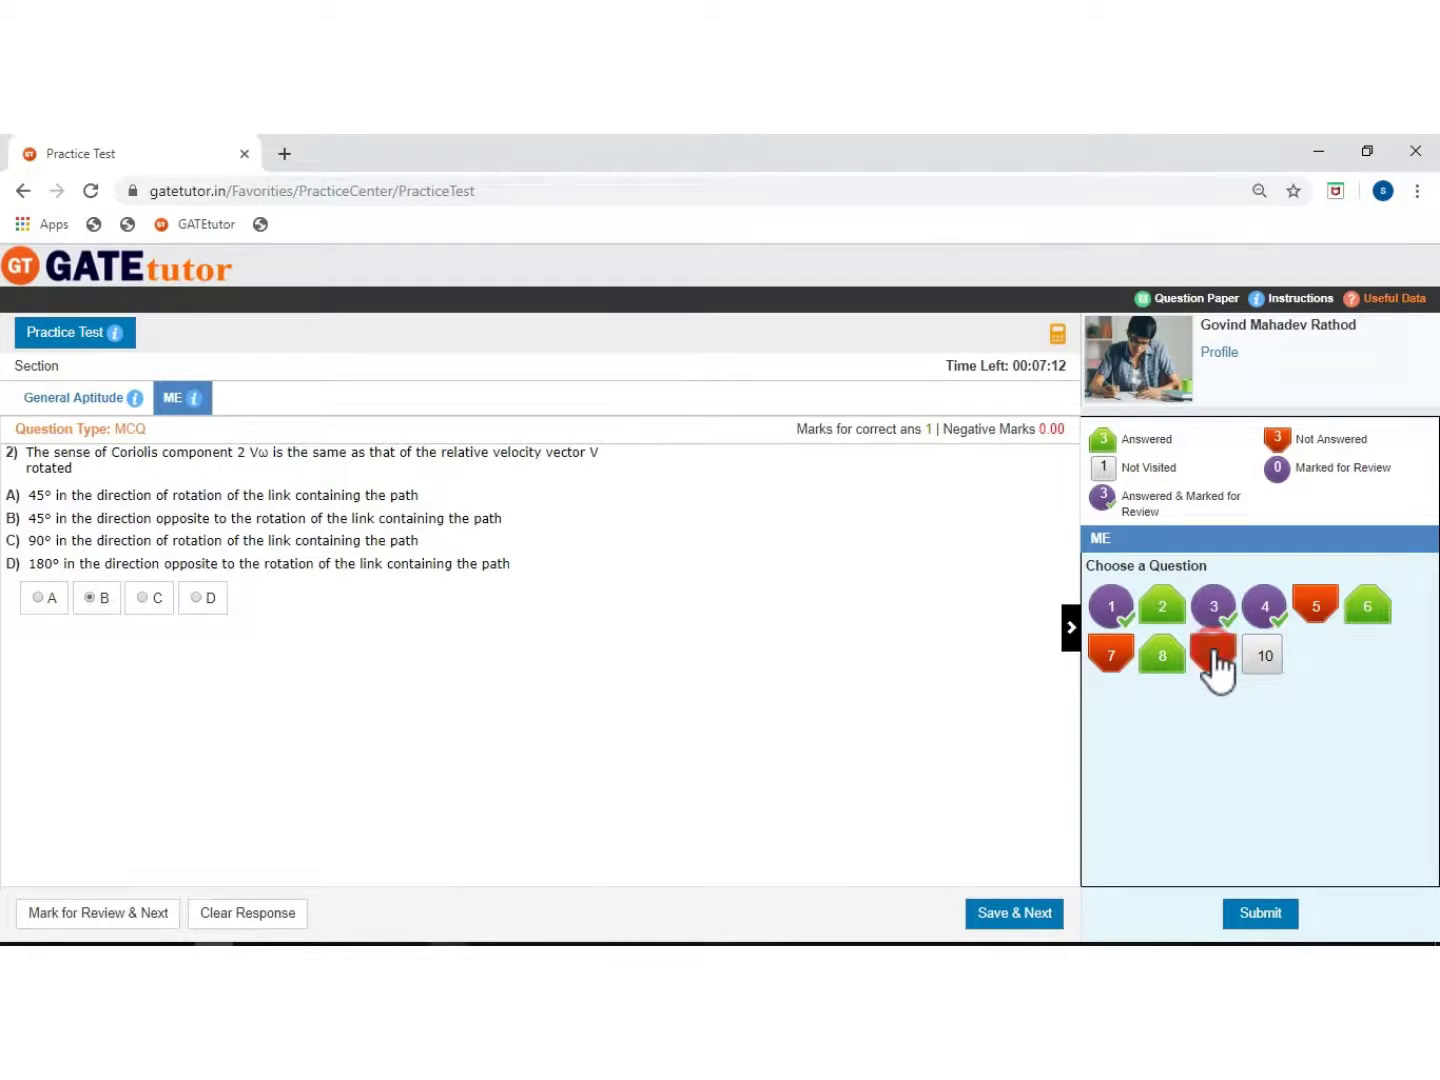
Save ME question 9 with answer C, return to the ME section and submit the test.
{"action": "left_click", "coordinate": [1214, 655]}
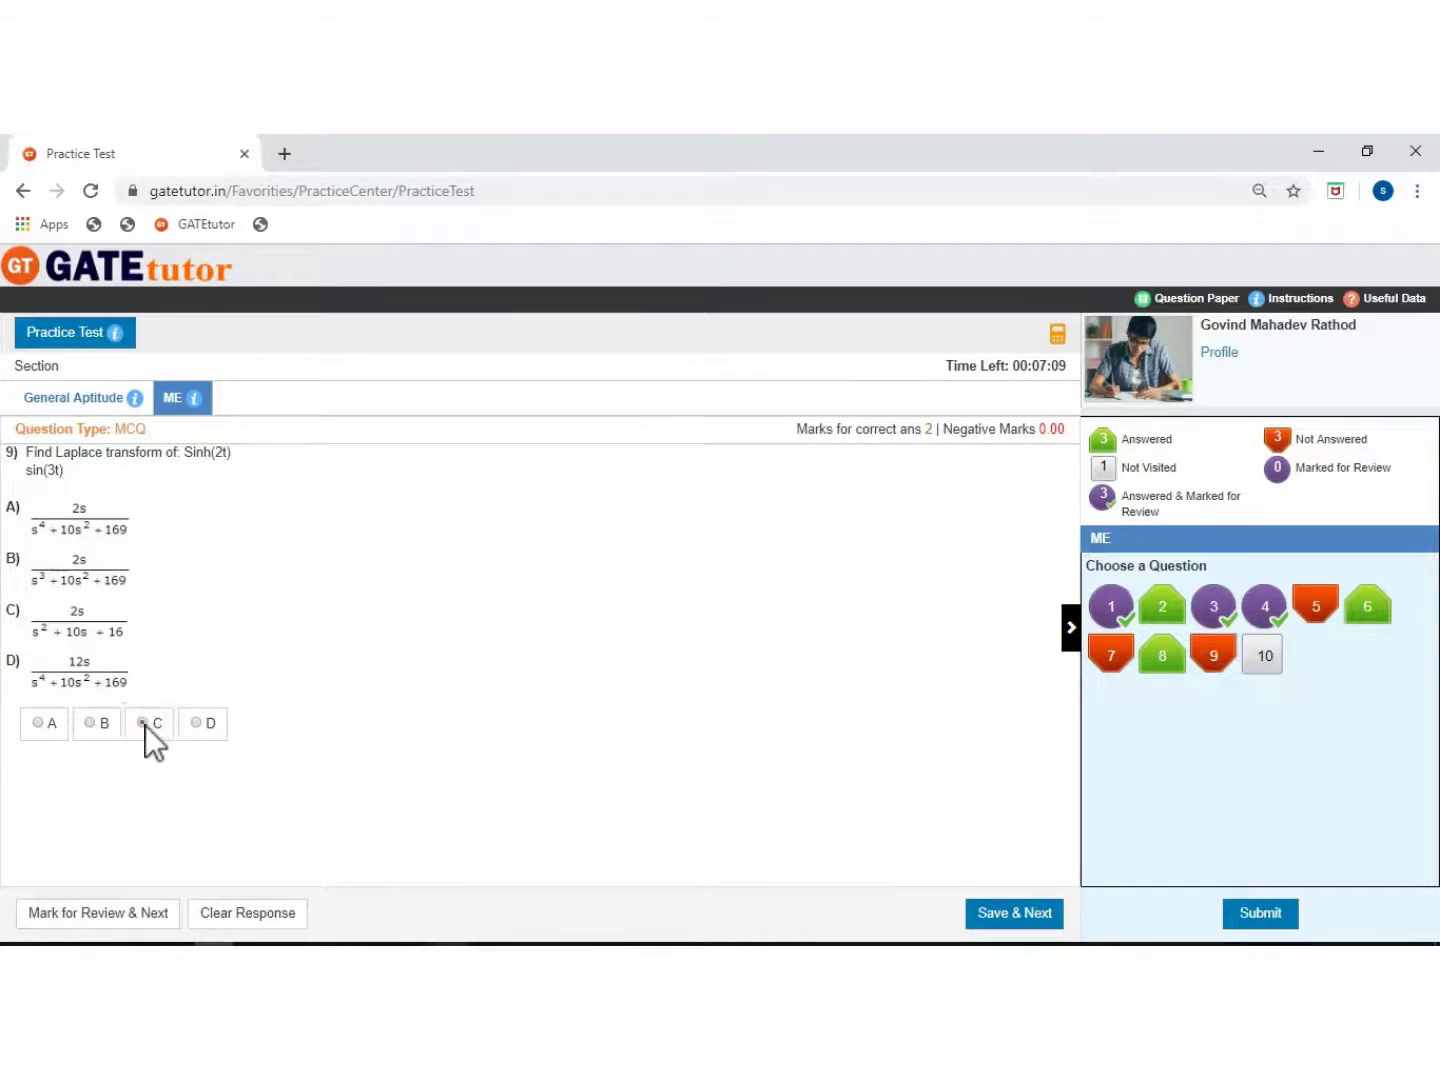
{"action": "left_click", "coordinate": [1013, 913]}
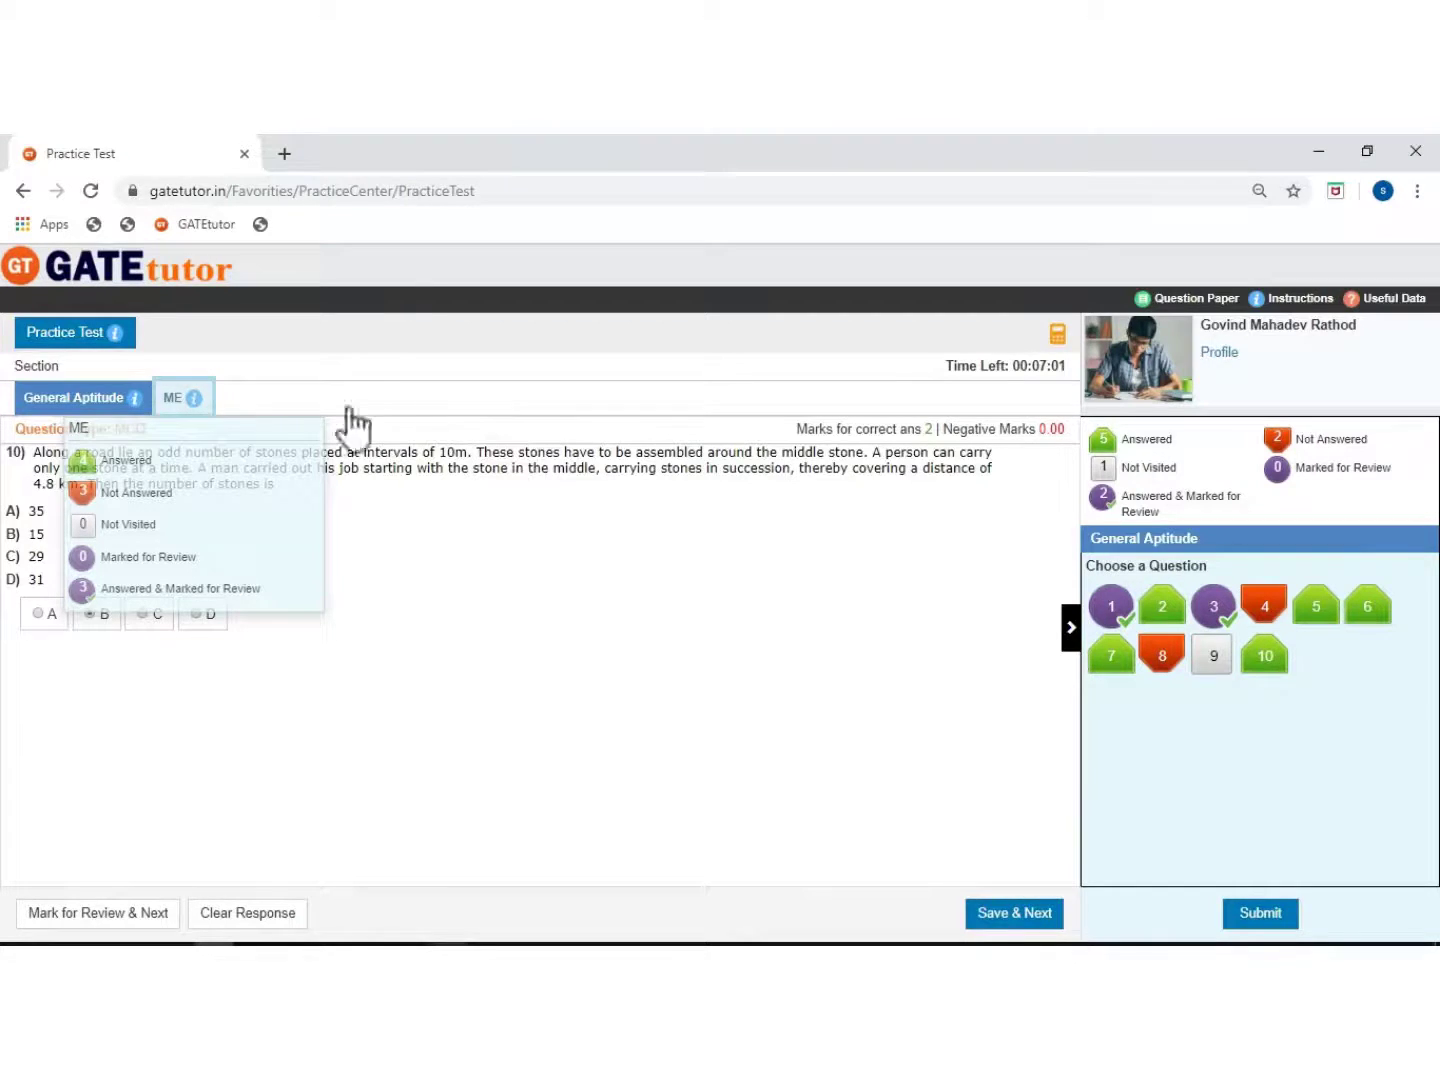
{"action": "left_click", "coordinate": [183, 401]}
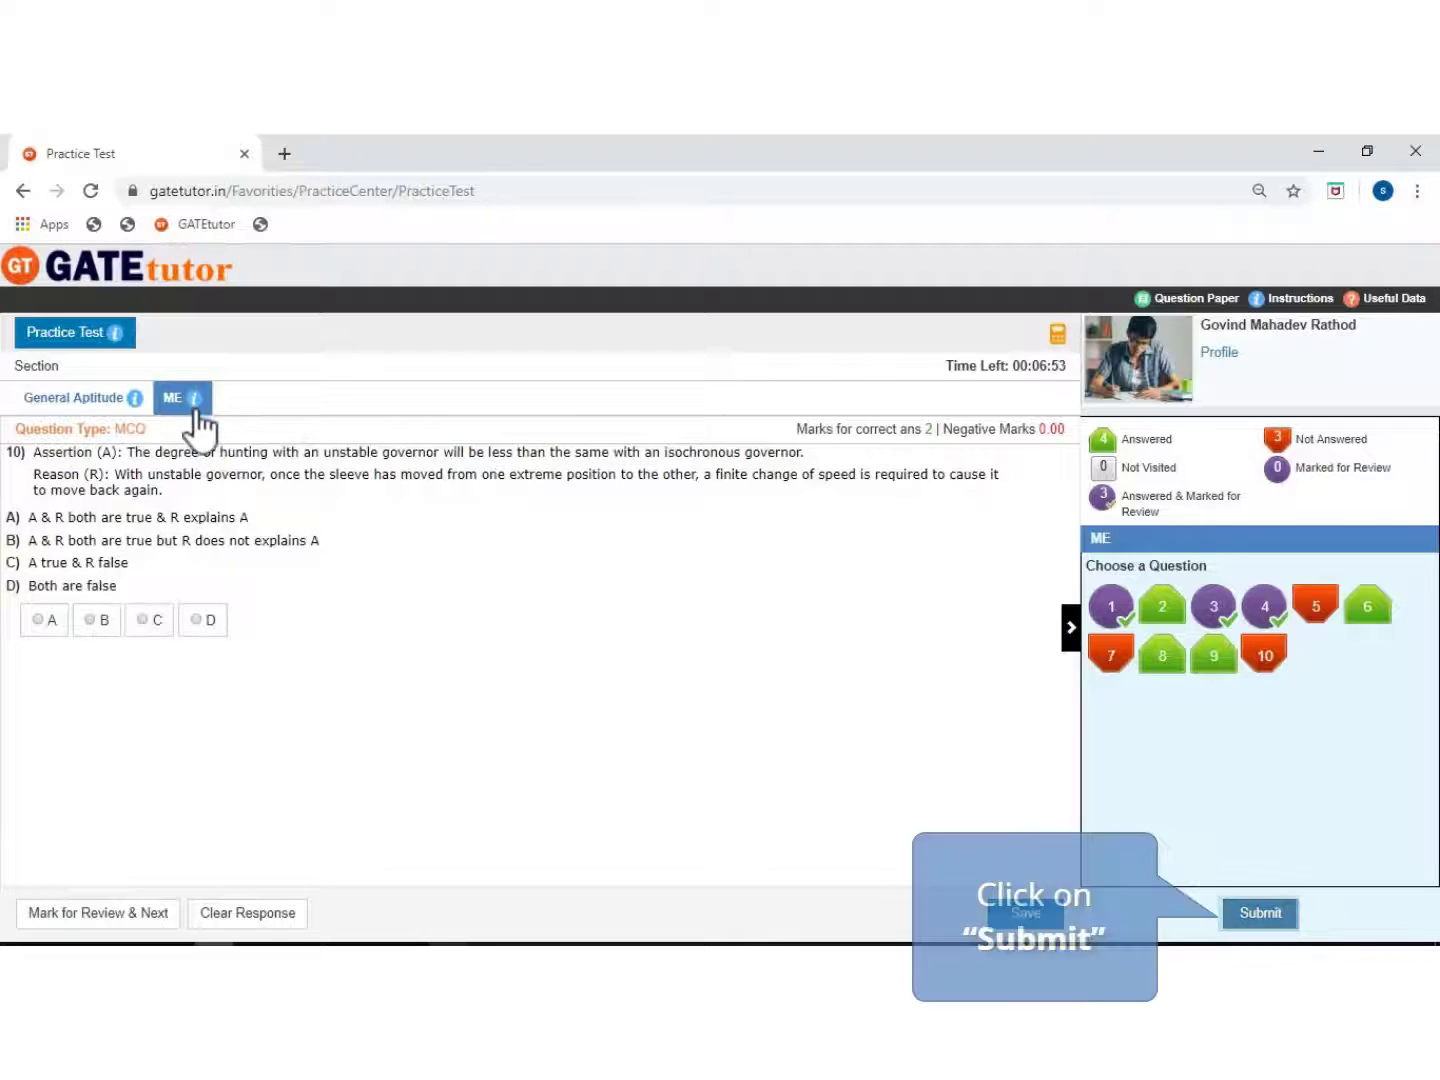
{"action": "left_click", "coordinate": [1260, 915]}
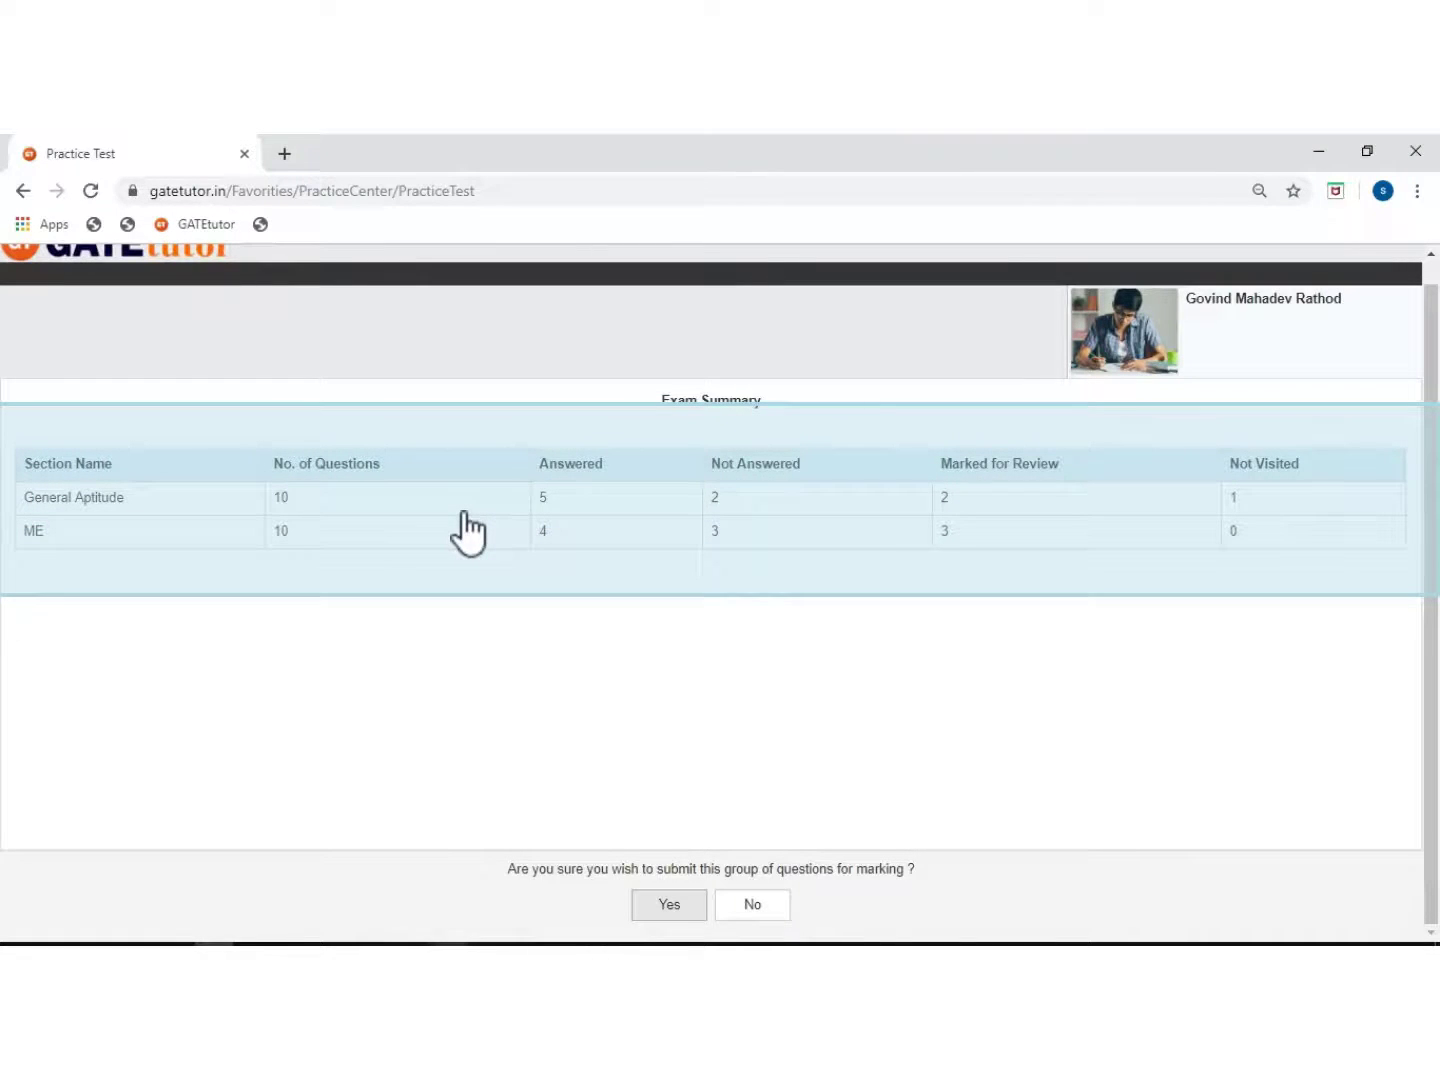
Confirm the submission, check the score card (total score 3) and open the answer review.
{"action": "left_click", "coordinate": [668, 905]}
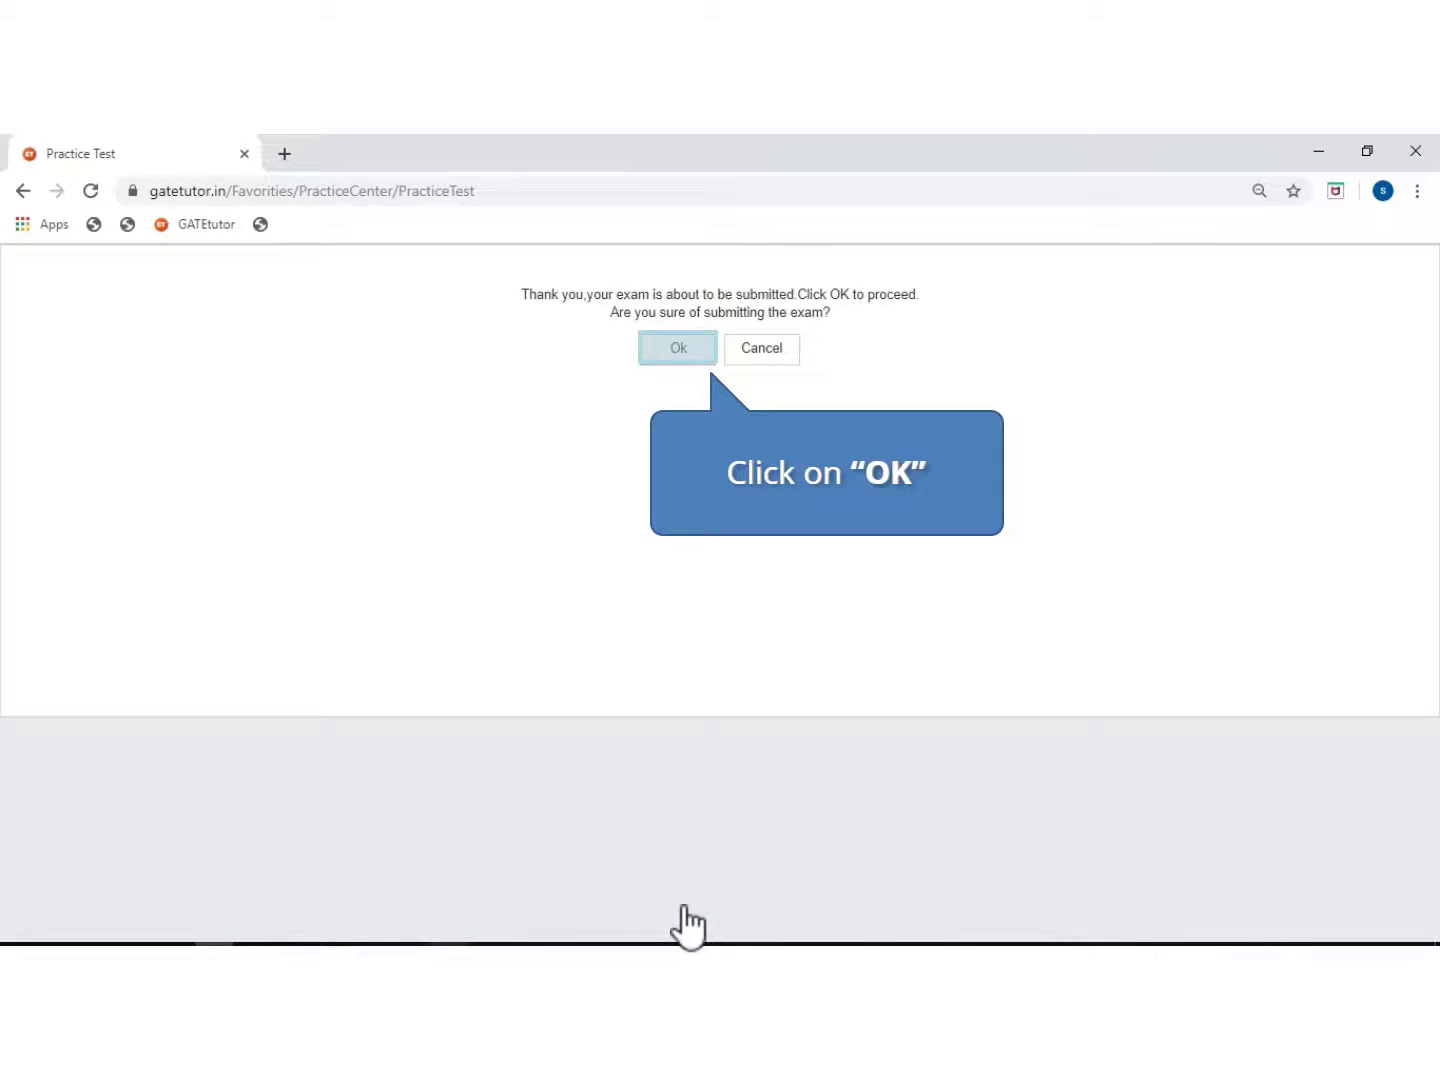
{"action": "left_click", "coordinate": [679, 350]}
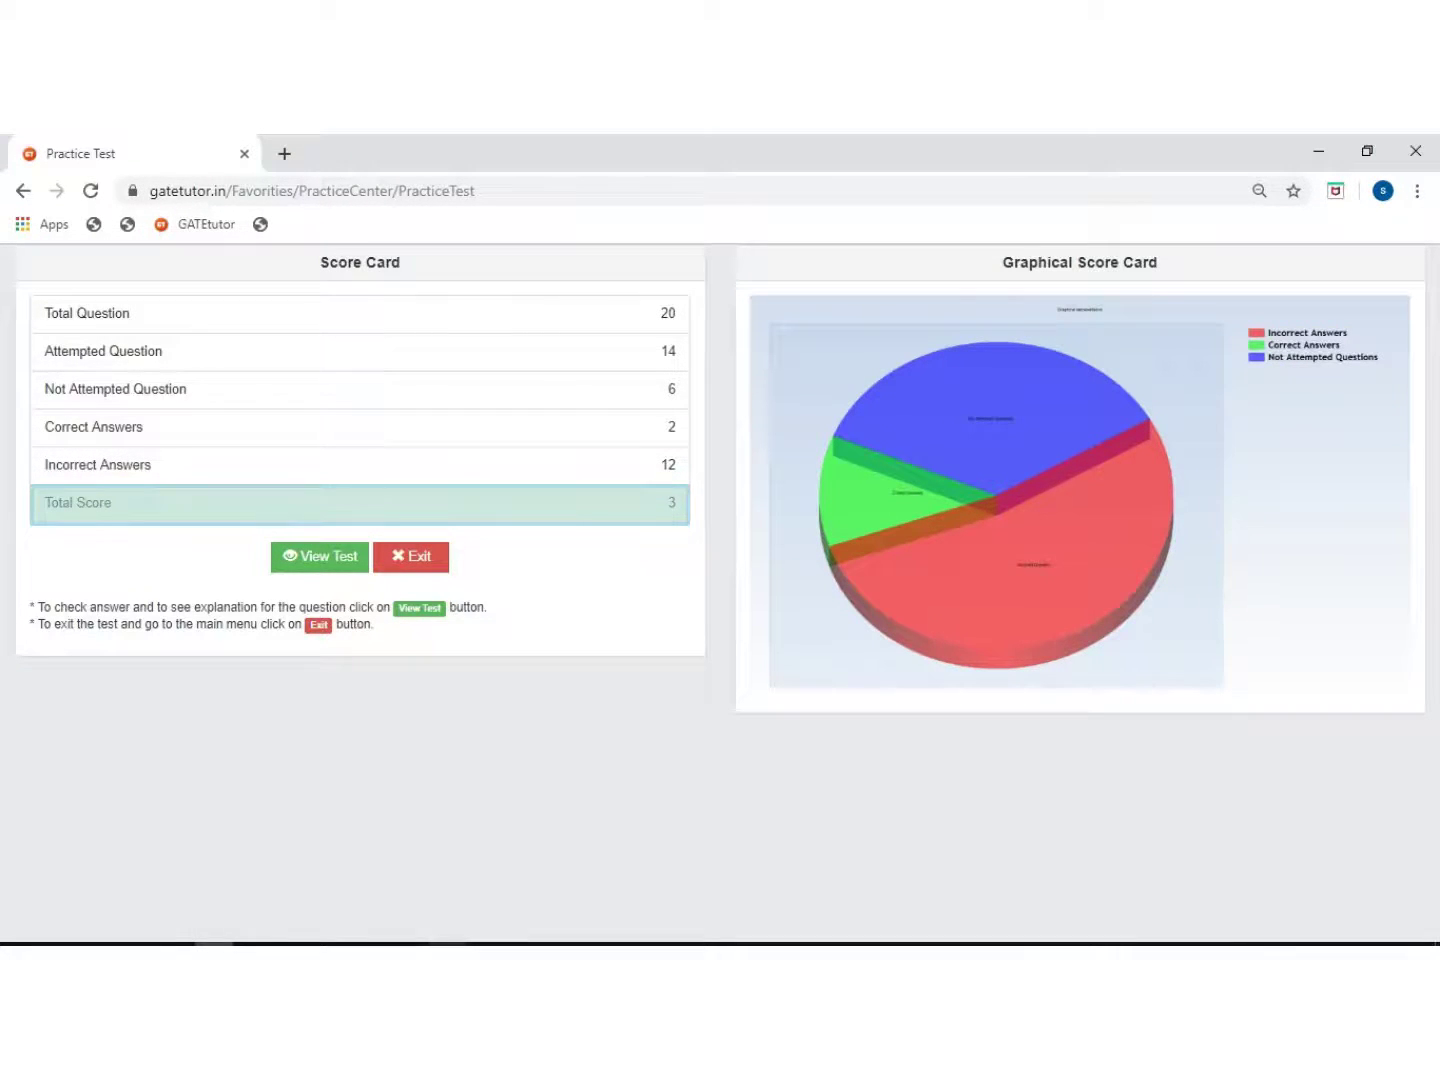
{"action": "left_click", "coordinate": [316, 556]}
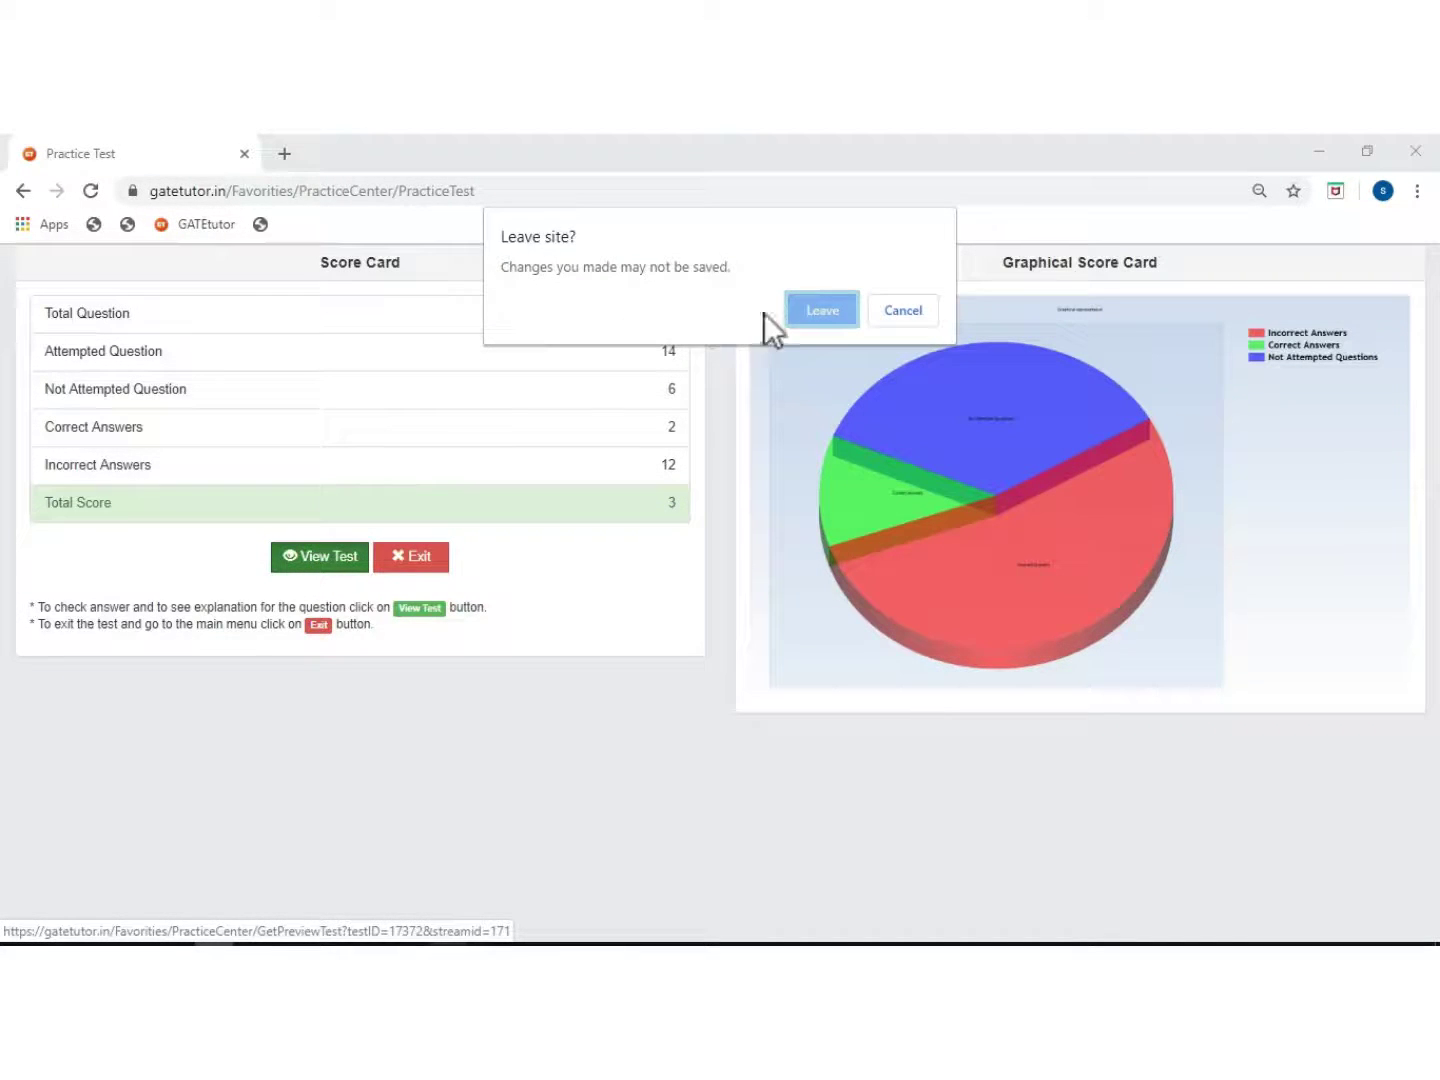
{"action": "left_click", "coordinate": [822, 311]}
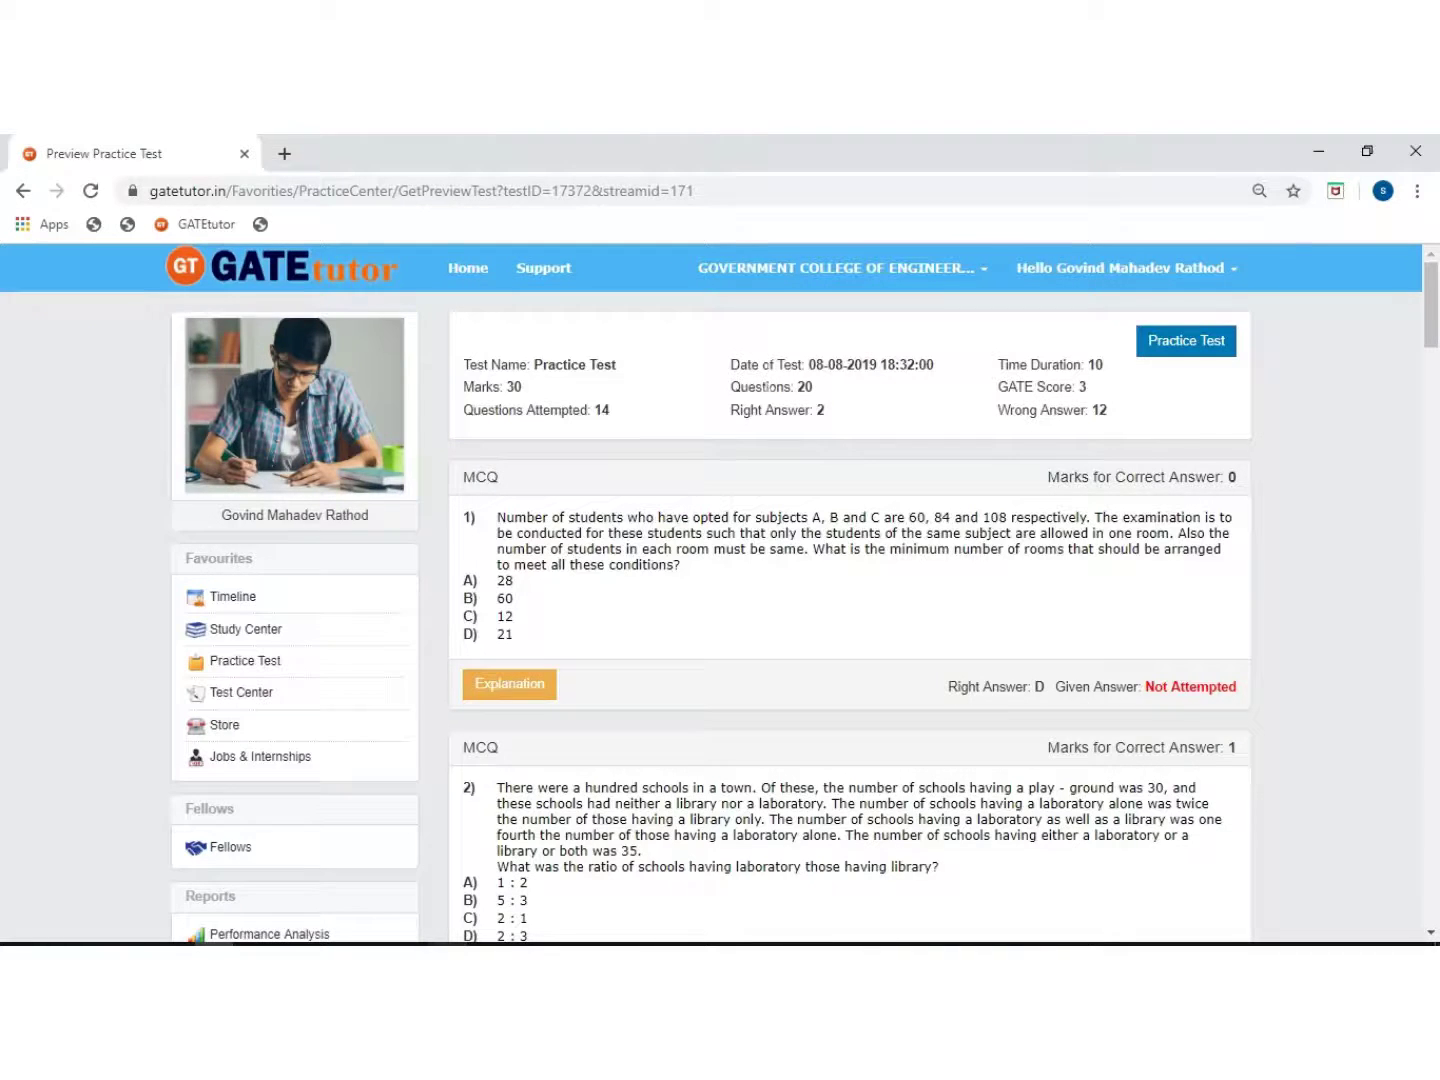
{"action": "scroll", "coordinate": [521, 379], "scroll_direction": "down", "scroll_amount": 7}
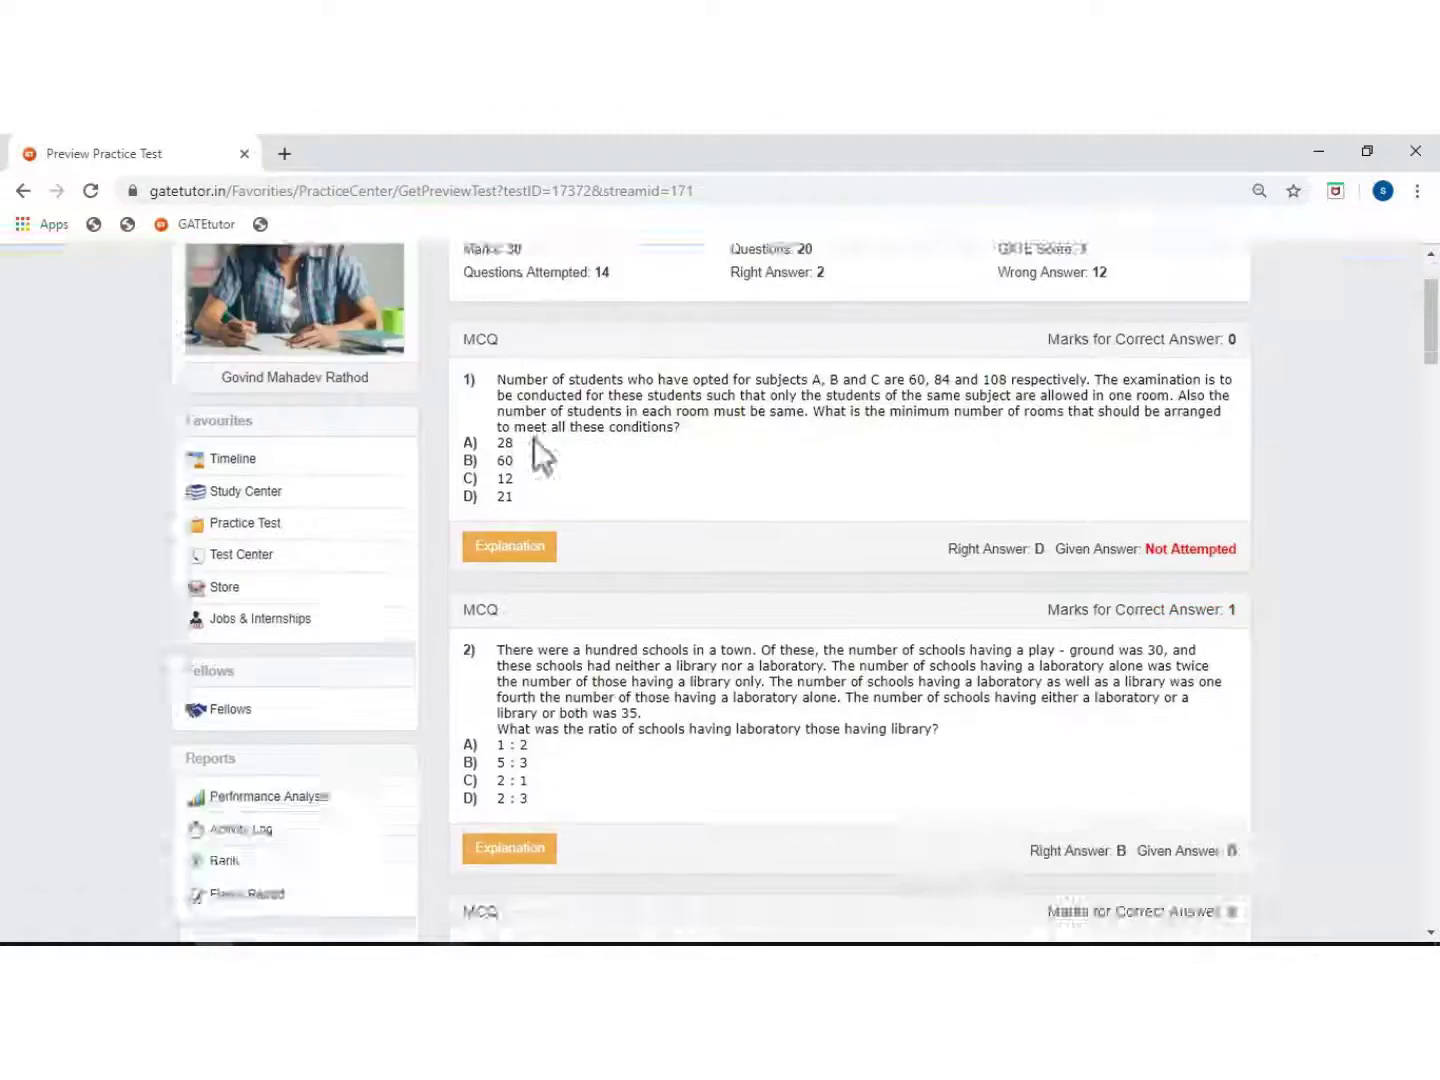
{"action": "scroll", "coordinate": [1203, 634], "scroll_direction": "down", "scroll_amount": 8}
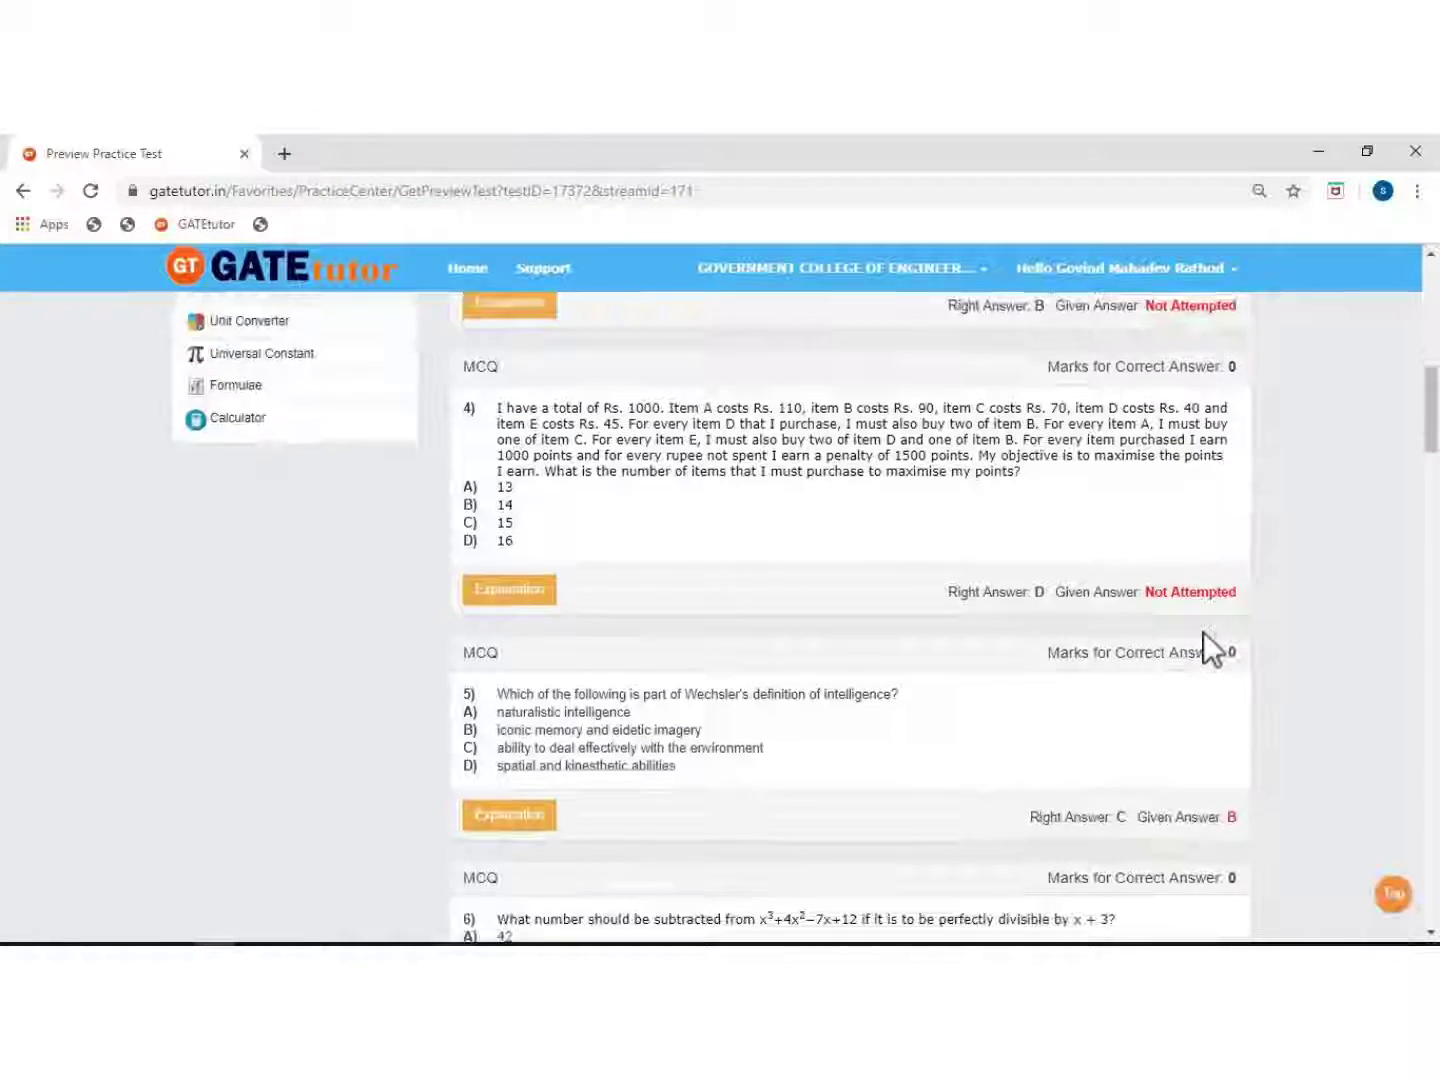
{"action": "scroll", "coordinate": [1203, 632], "scroll_direction": "down", "scroll_amount": 8}
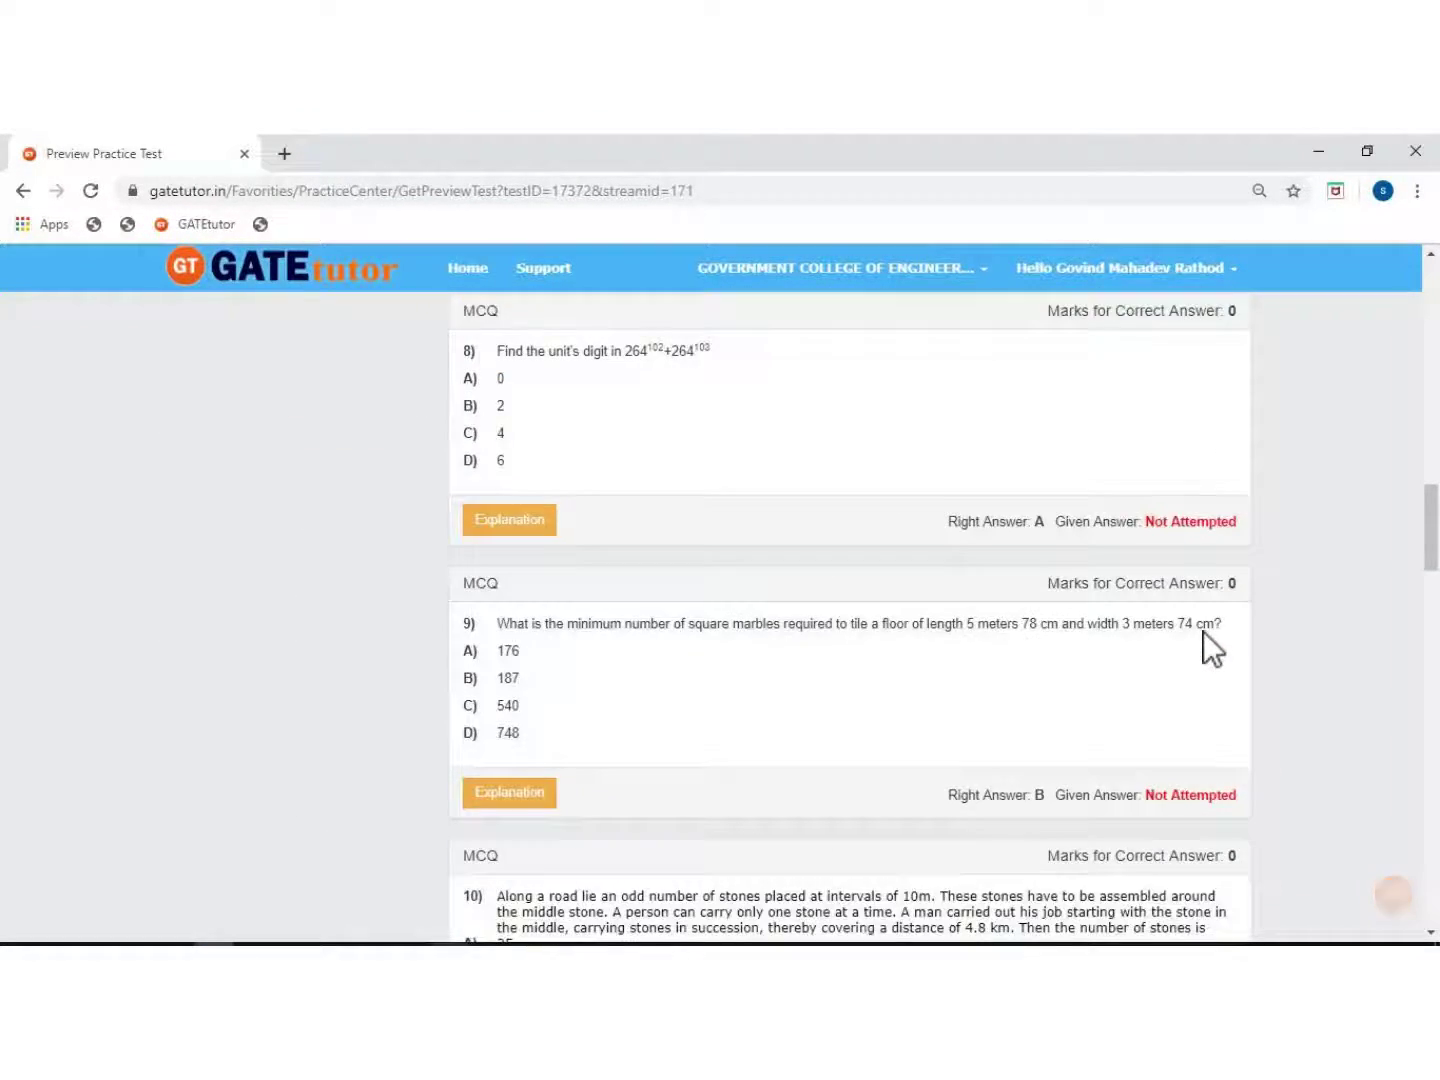
{"action": "scroll", "coordinate": [1203, 631], "scroll_direction": "down", "scroll_amount": 8}
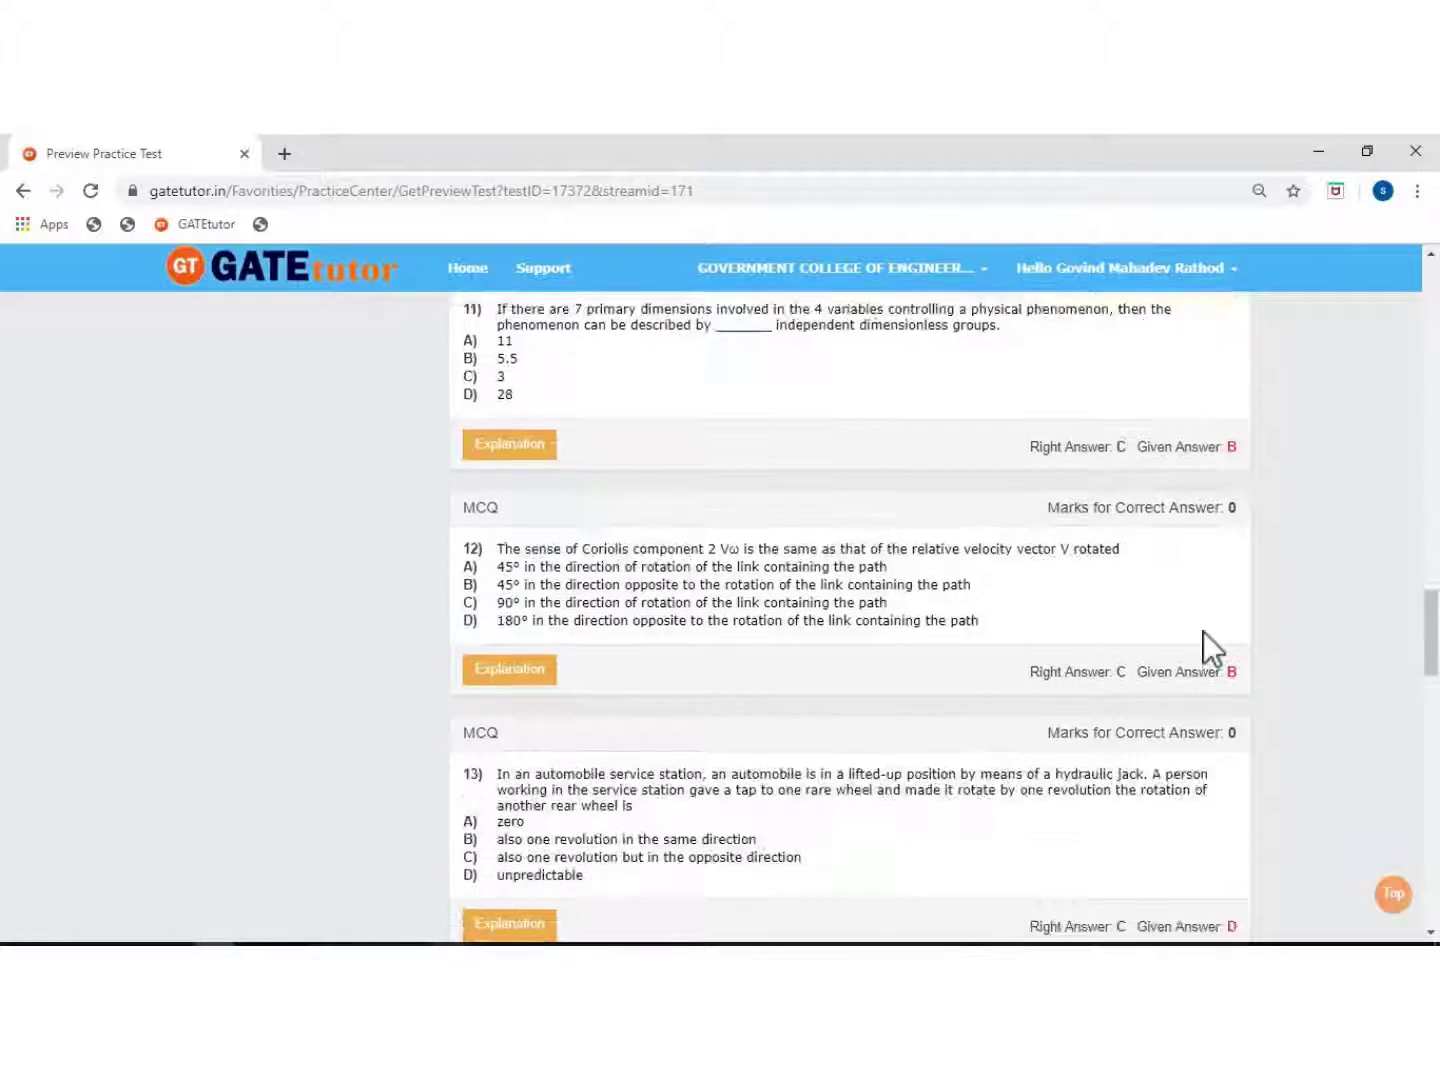
{"action": "scroll", "coordinate": [1203, 631], "scroll_direction": "down", "scroll_amount": 8}
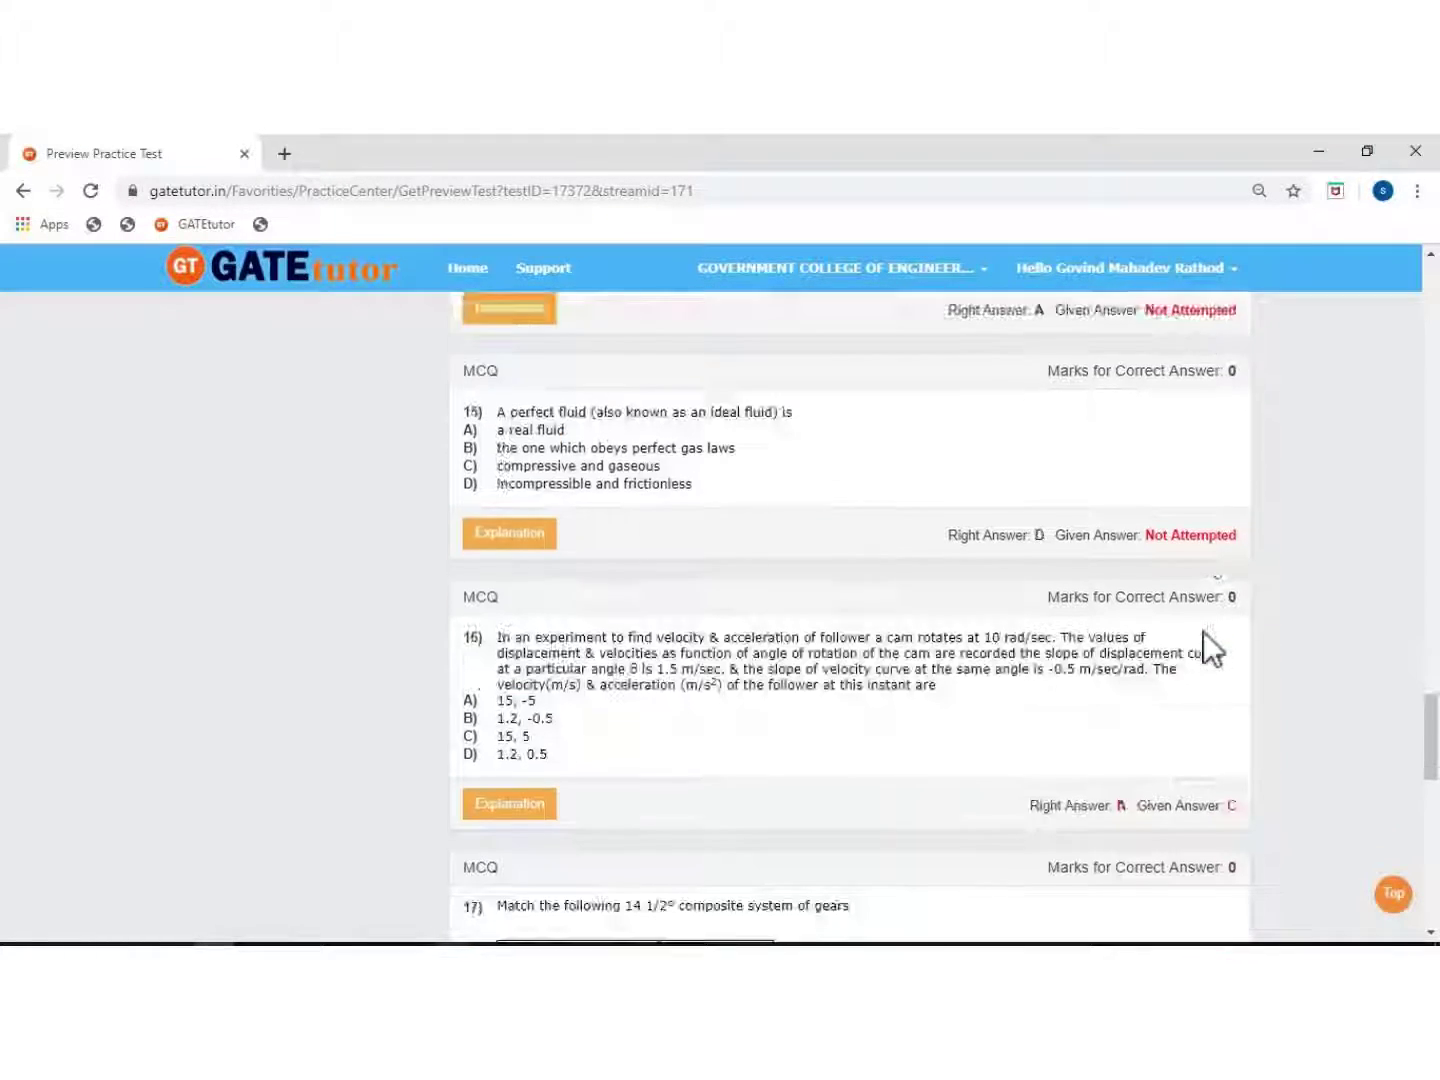
{"action": "scroll", "coordinate": [1202, 631], "scroll_direction": "down", "scroll_amount": 3}
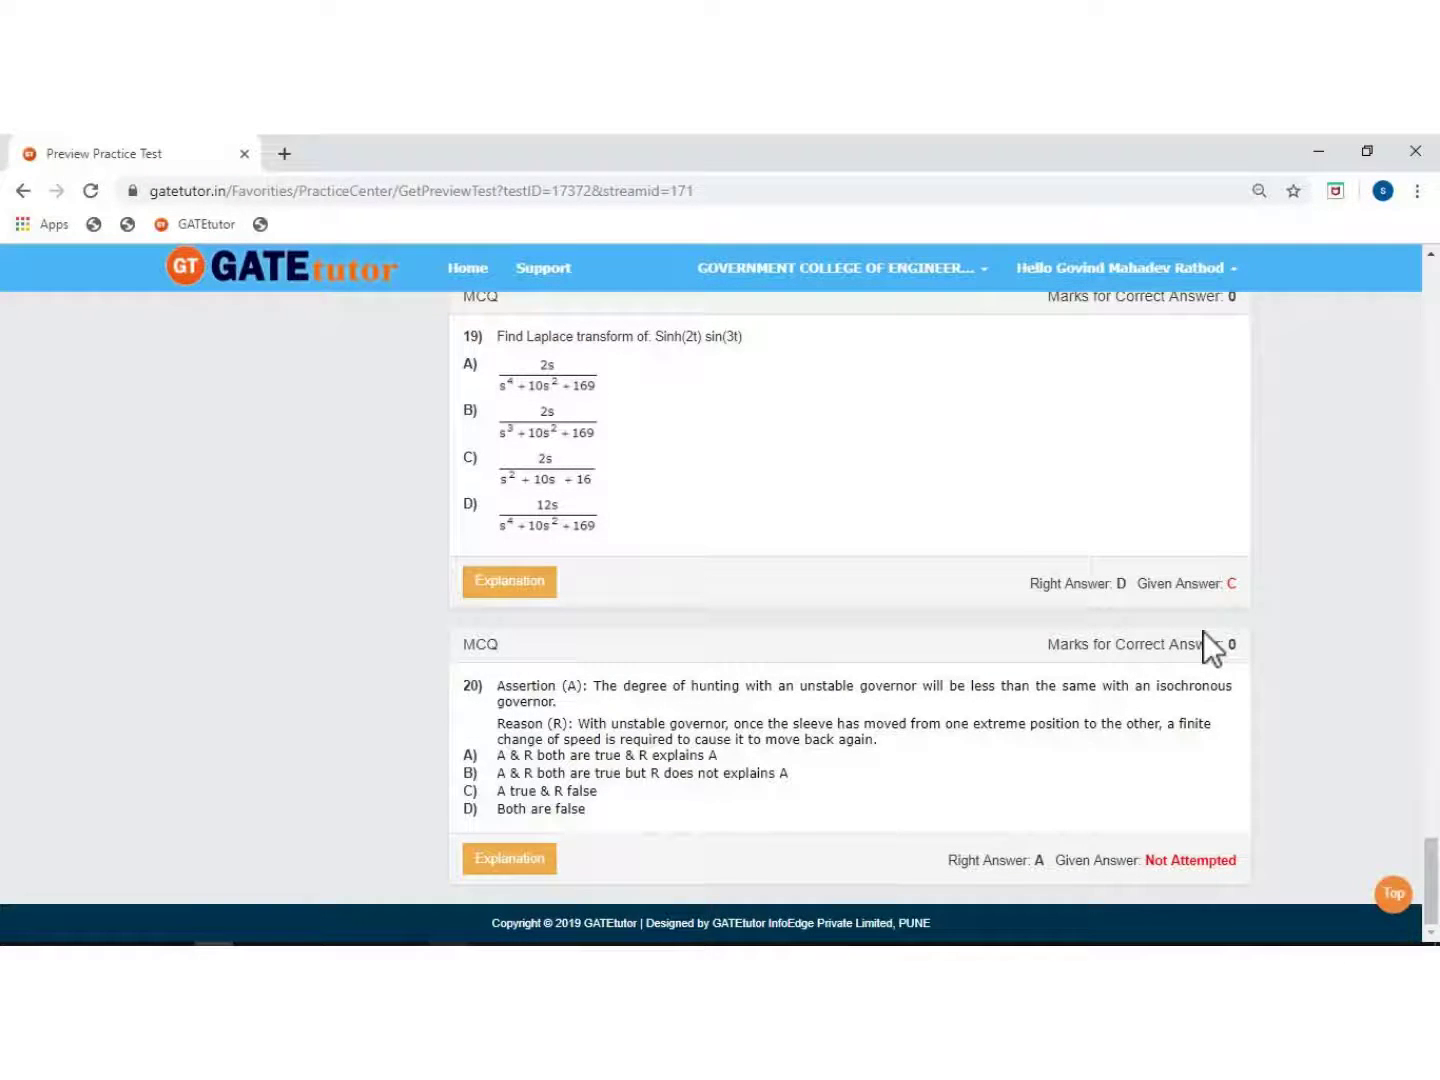
{"action": "scroll", "coordinate": [1203, 631], "scroll_direction": "up", "scroll_amount": 20}
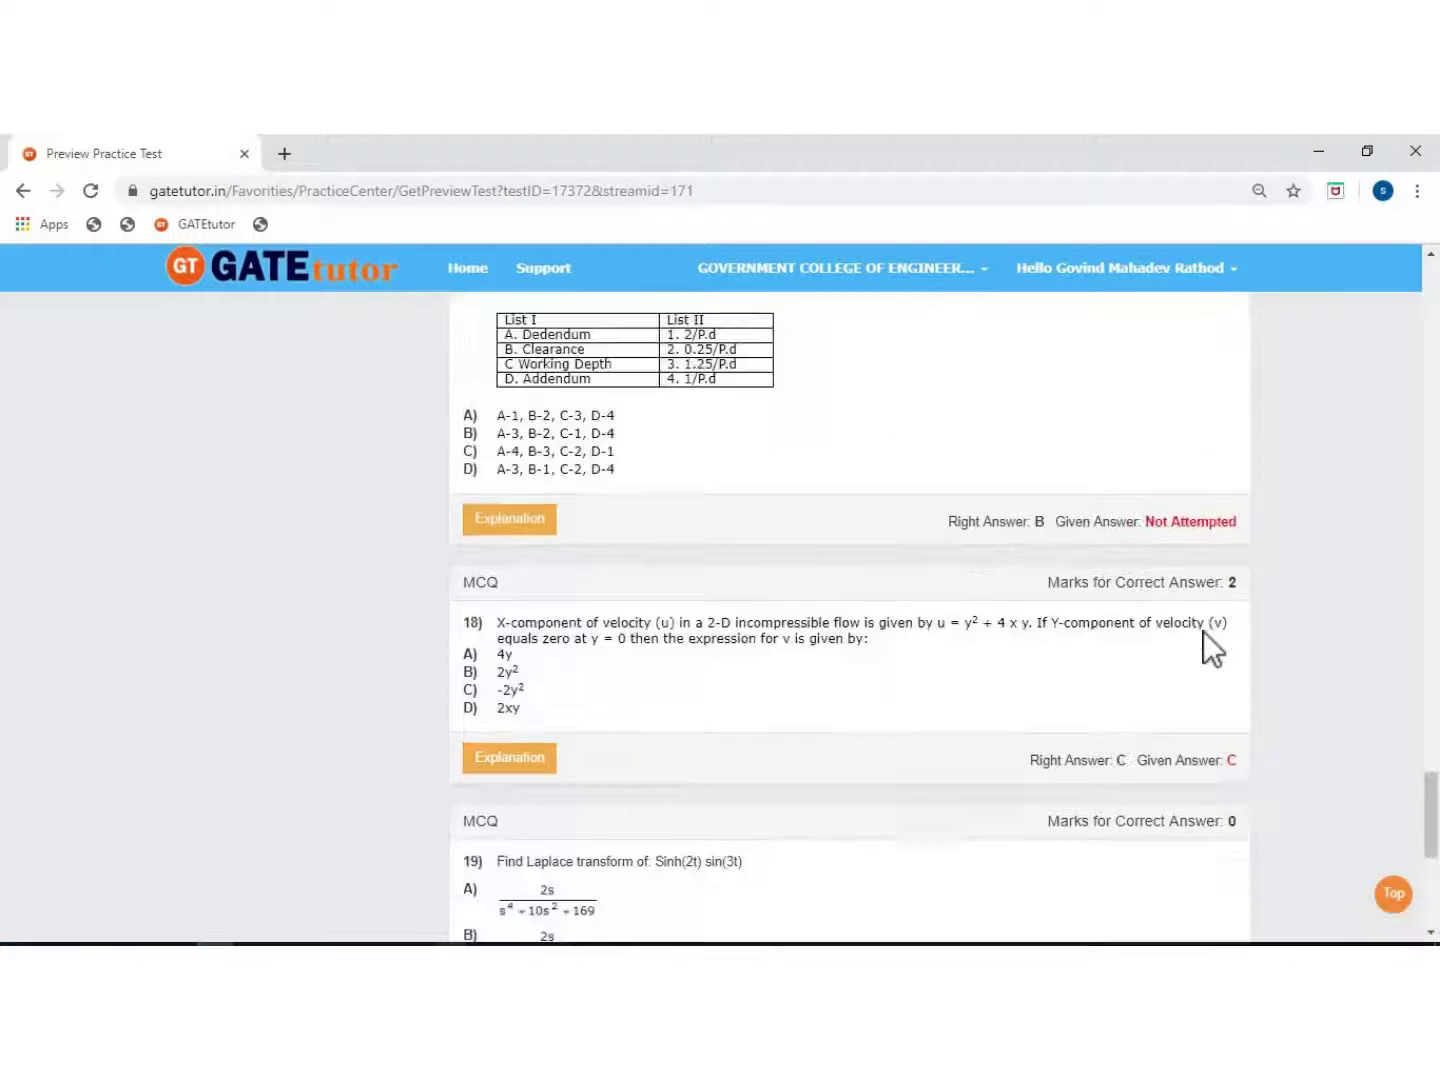
{"action": "scroll", "coordinate": [1202, 632], "scroll_direction": "up", "scroll_amount": 10}
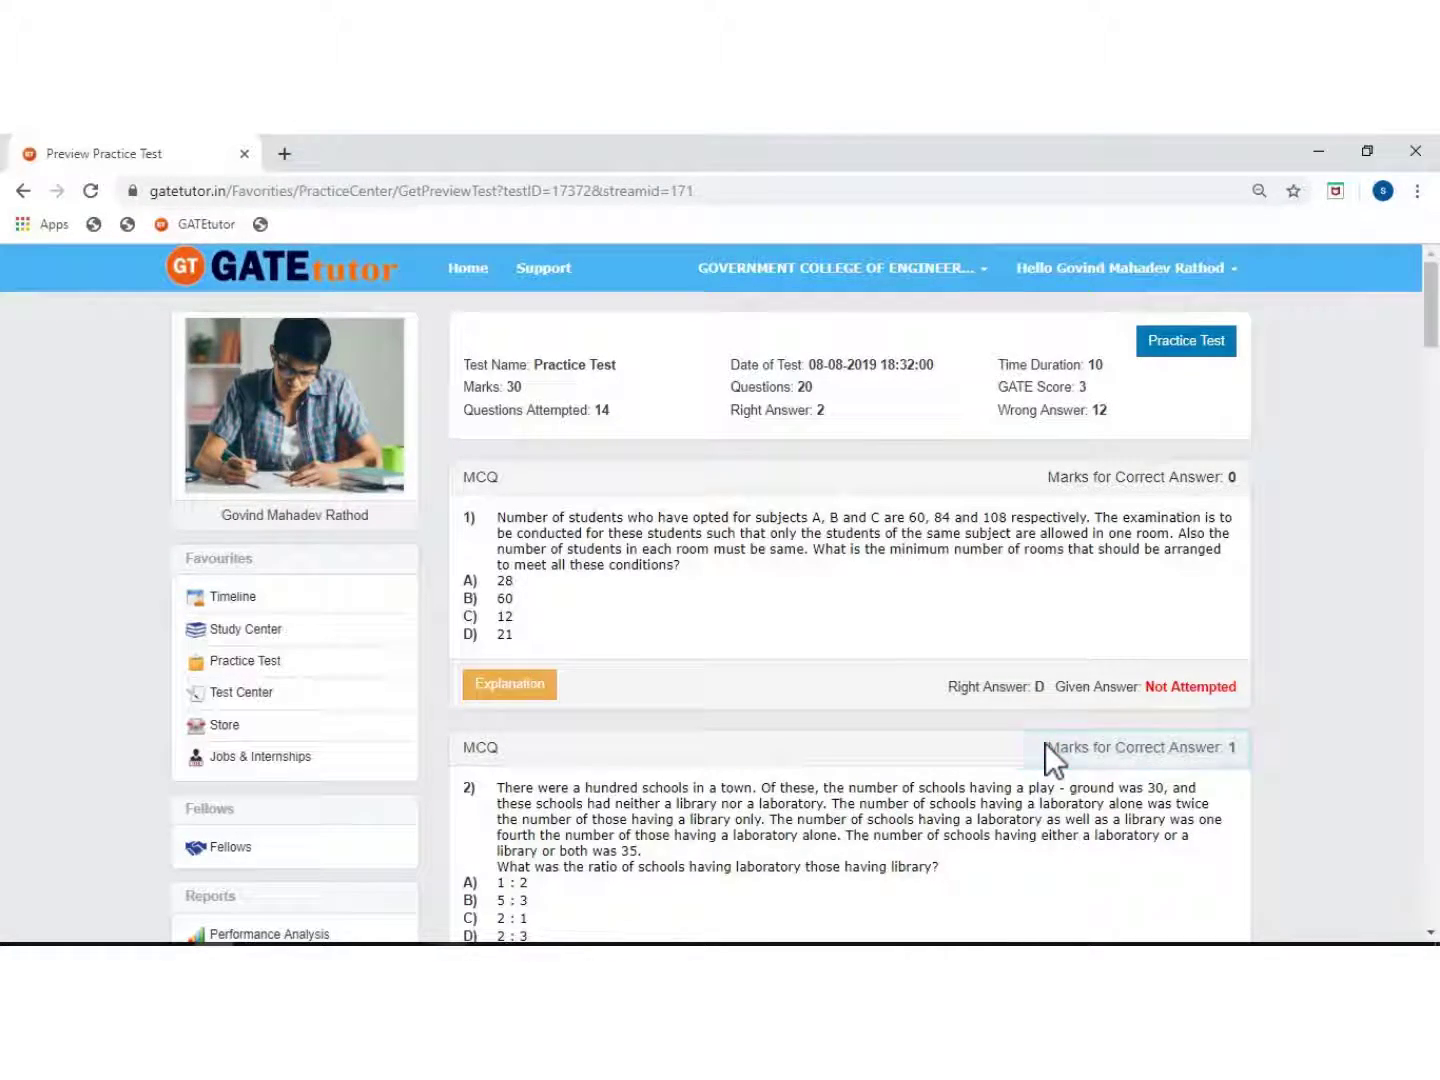
{"action": "scroll", "coordinate": [1240, 688], "scroll_direction": "down", "scroll_amount": 1}
{"action": "scroll", "coordinate": [1240, 687], "scroll_direction": "down", "scroll_amount": 2}
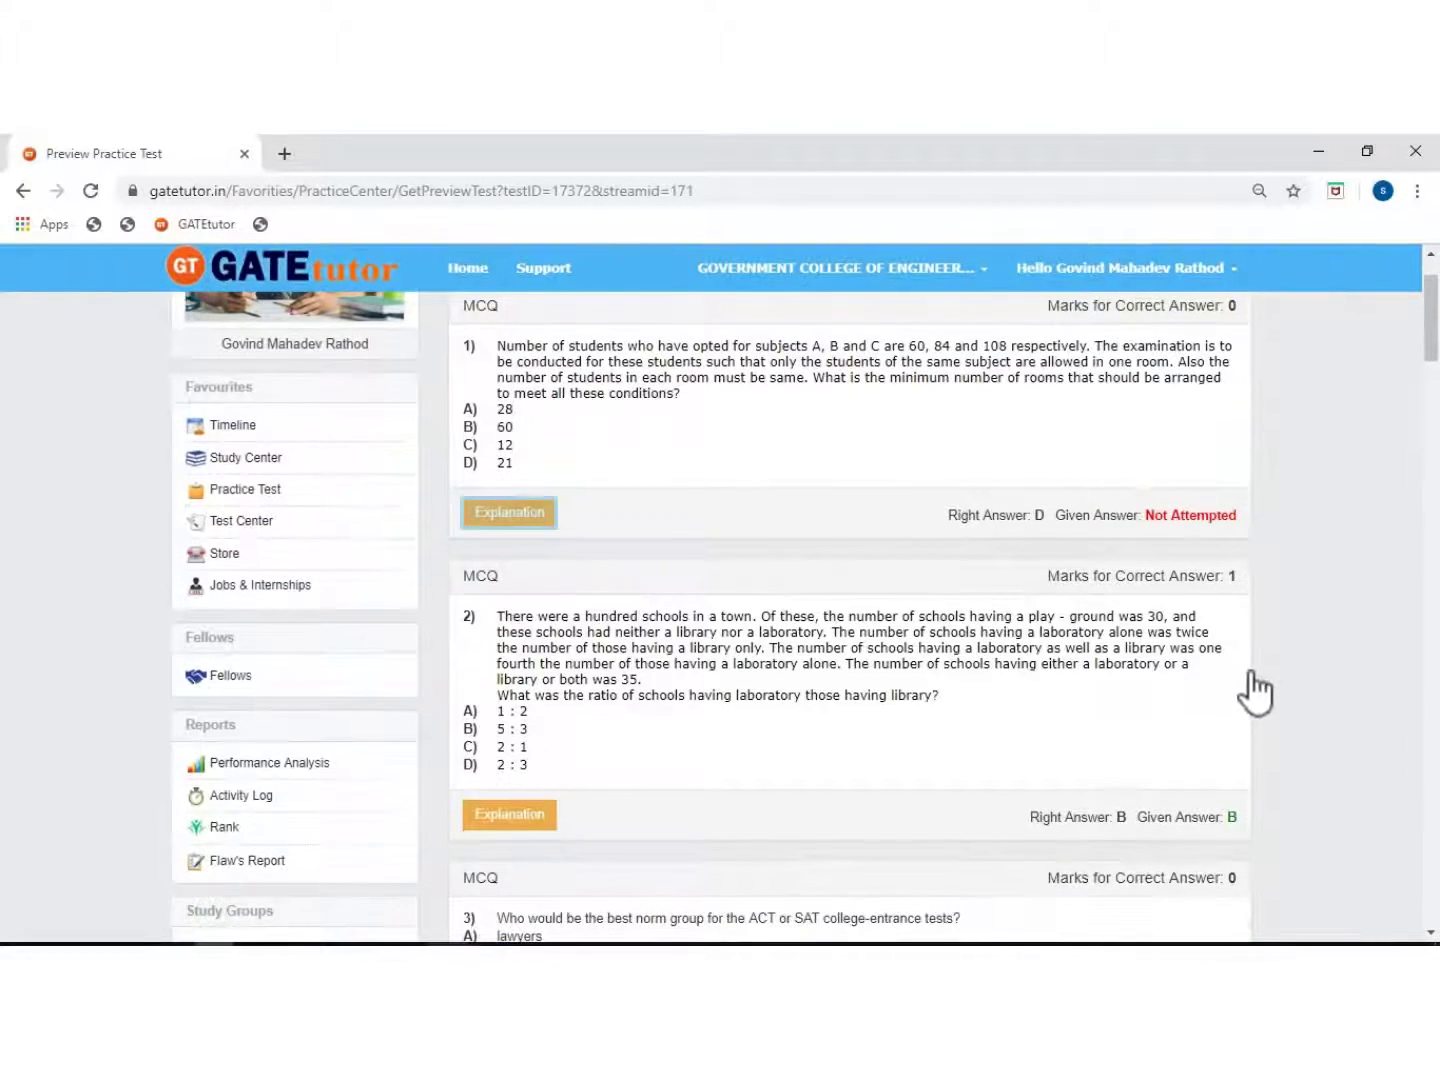
{"action": "left_click", "coordinate": [532, 518]}
{"action": "left_click", "coordinate": [928, 645]}
{"action": "scroll", "coordinate": [1237, 690], "scroll_direction": "down", "scroll_amount": 1}
{"action": "left_click", "coordinate": [1038, 710]}
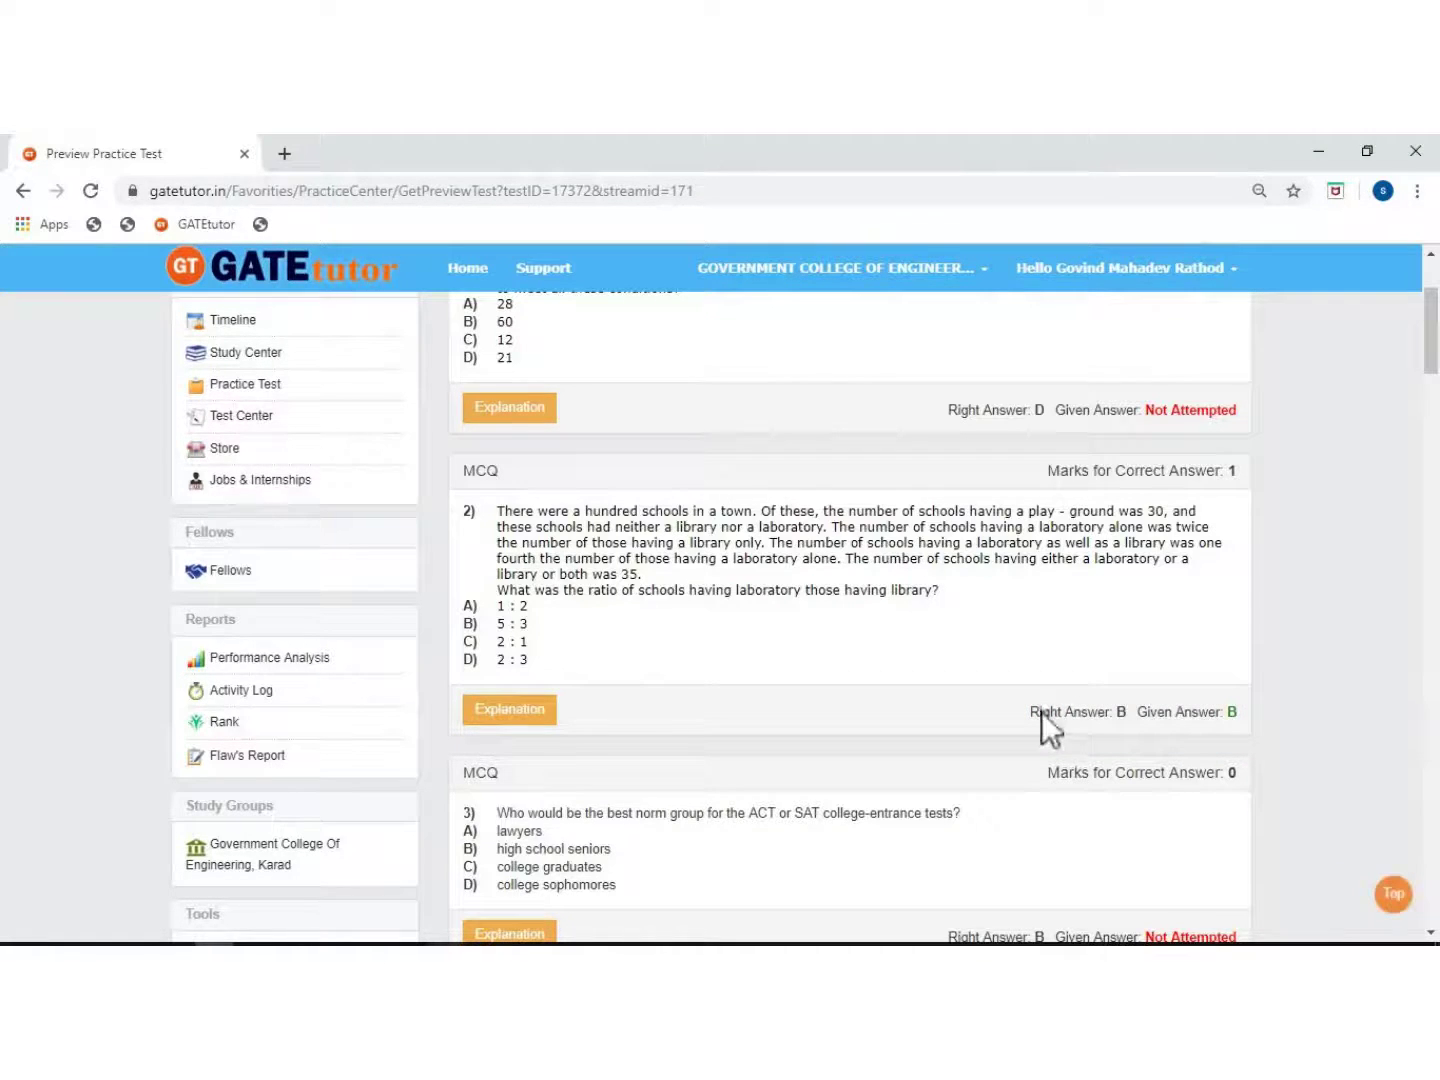
{"action": "scroll", "coordinate": [1237, 700], "scroll_direction": "down", "scroll_amount": 1}
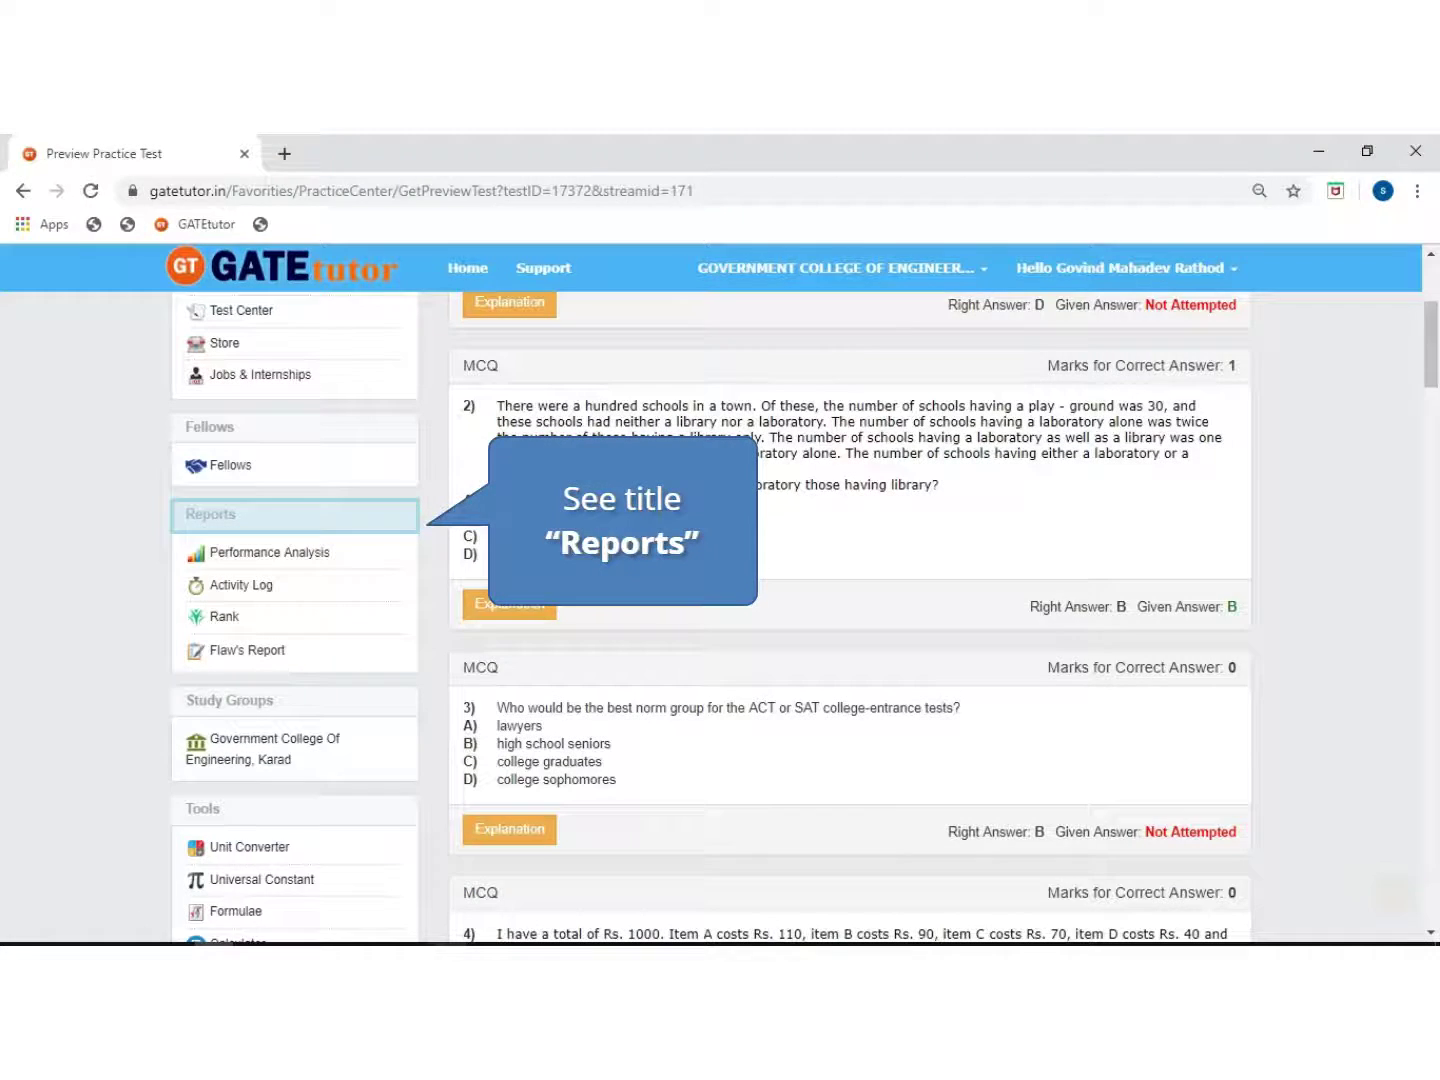
Display the Technical-section College Rank for Practice Test, showing General Rank 4 and subject-wise ranks.
{"action": "left_click", "coordinate": [231, 515]}
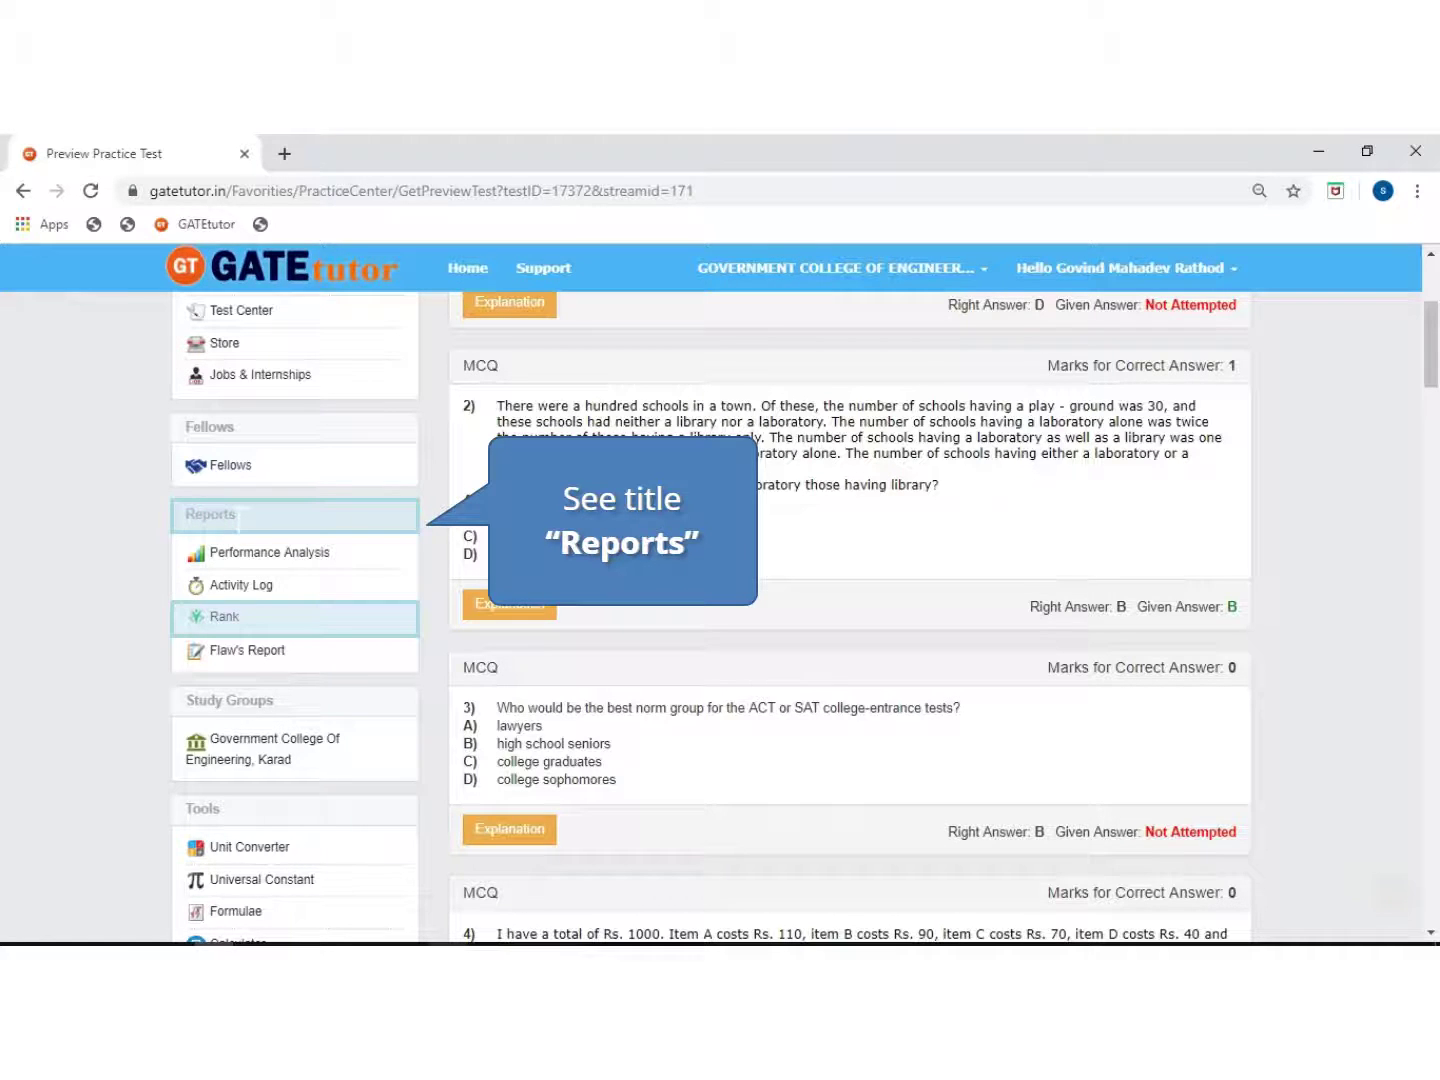
{"action": "left_click", "coordinate": [248, 617]}
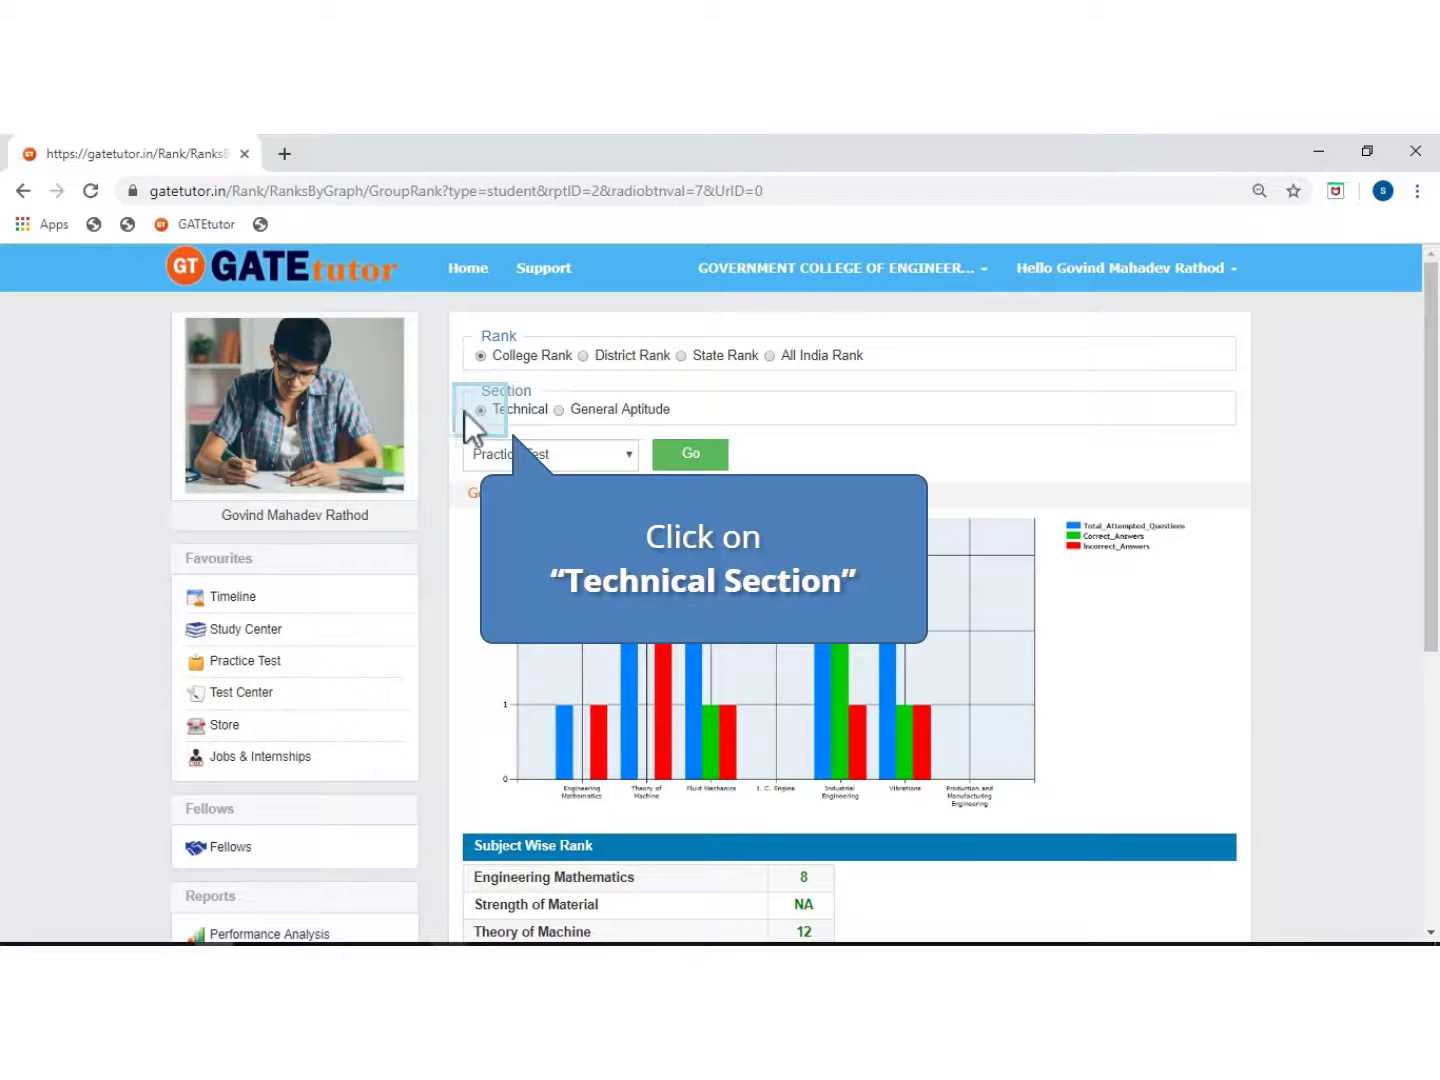
{"action": "left_click", "coordinate": [481, 411]}
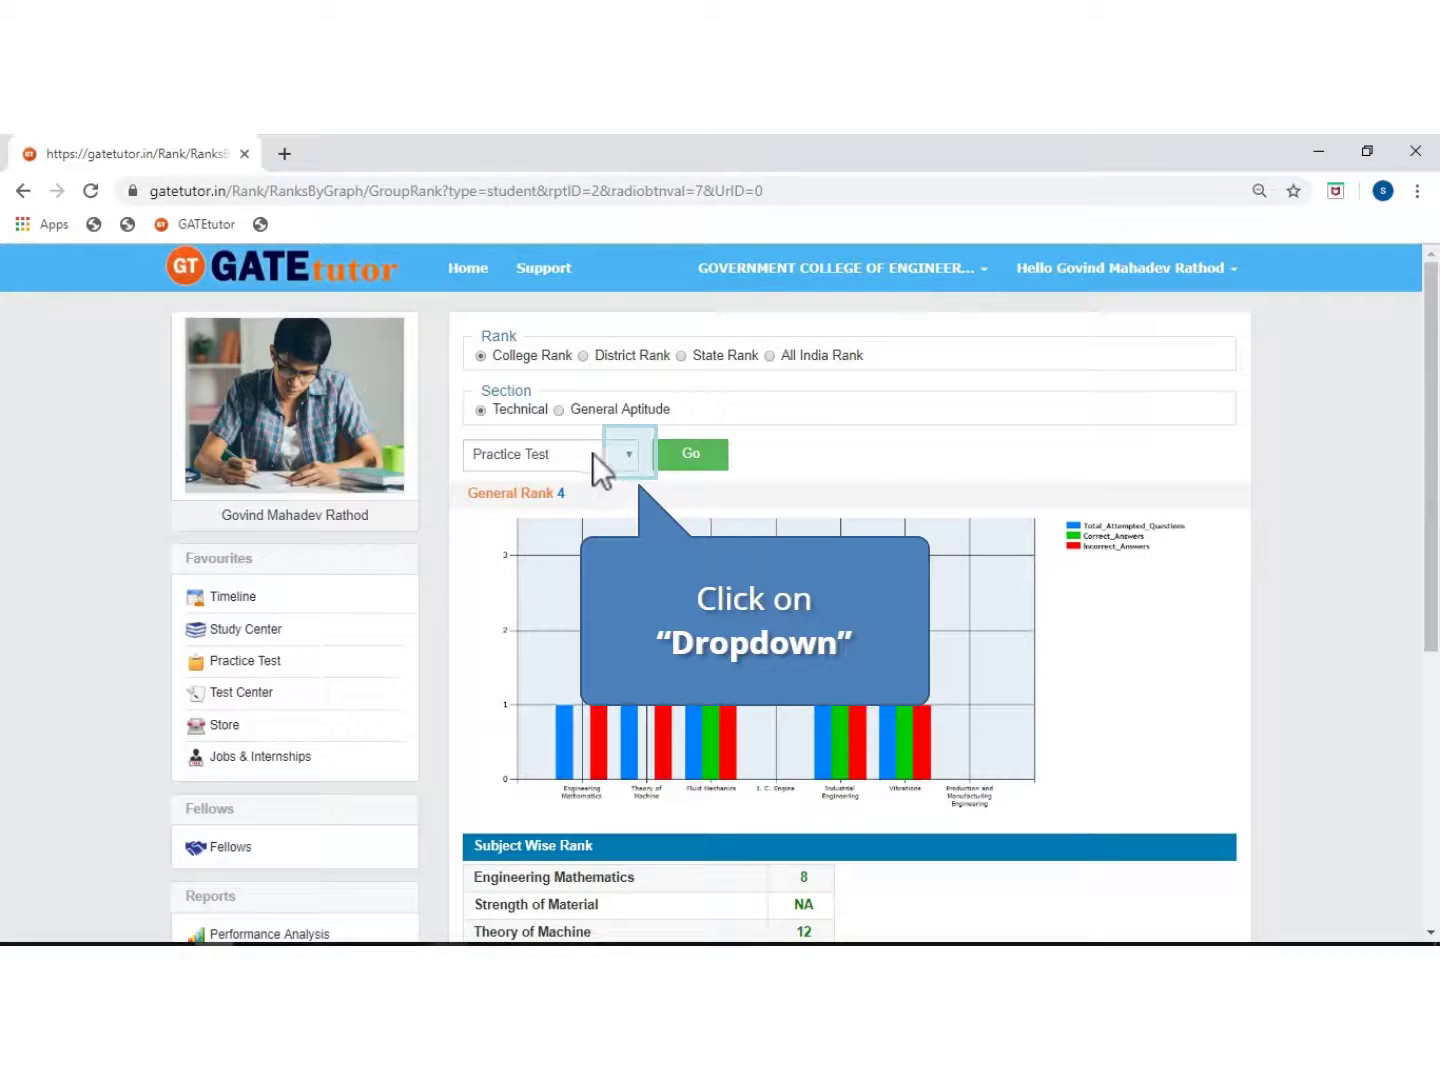
{"action": "left_click", "coordinate": [627, 454]}
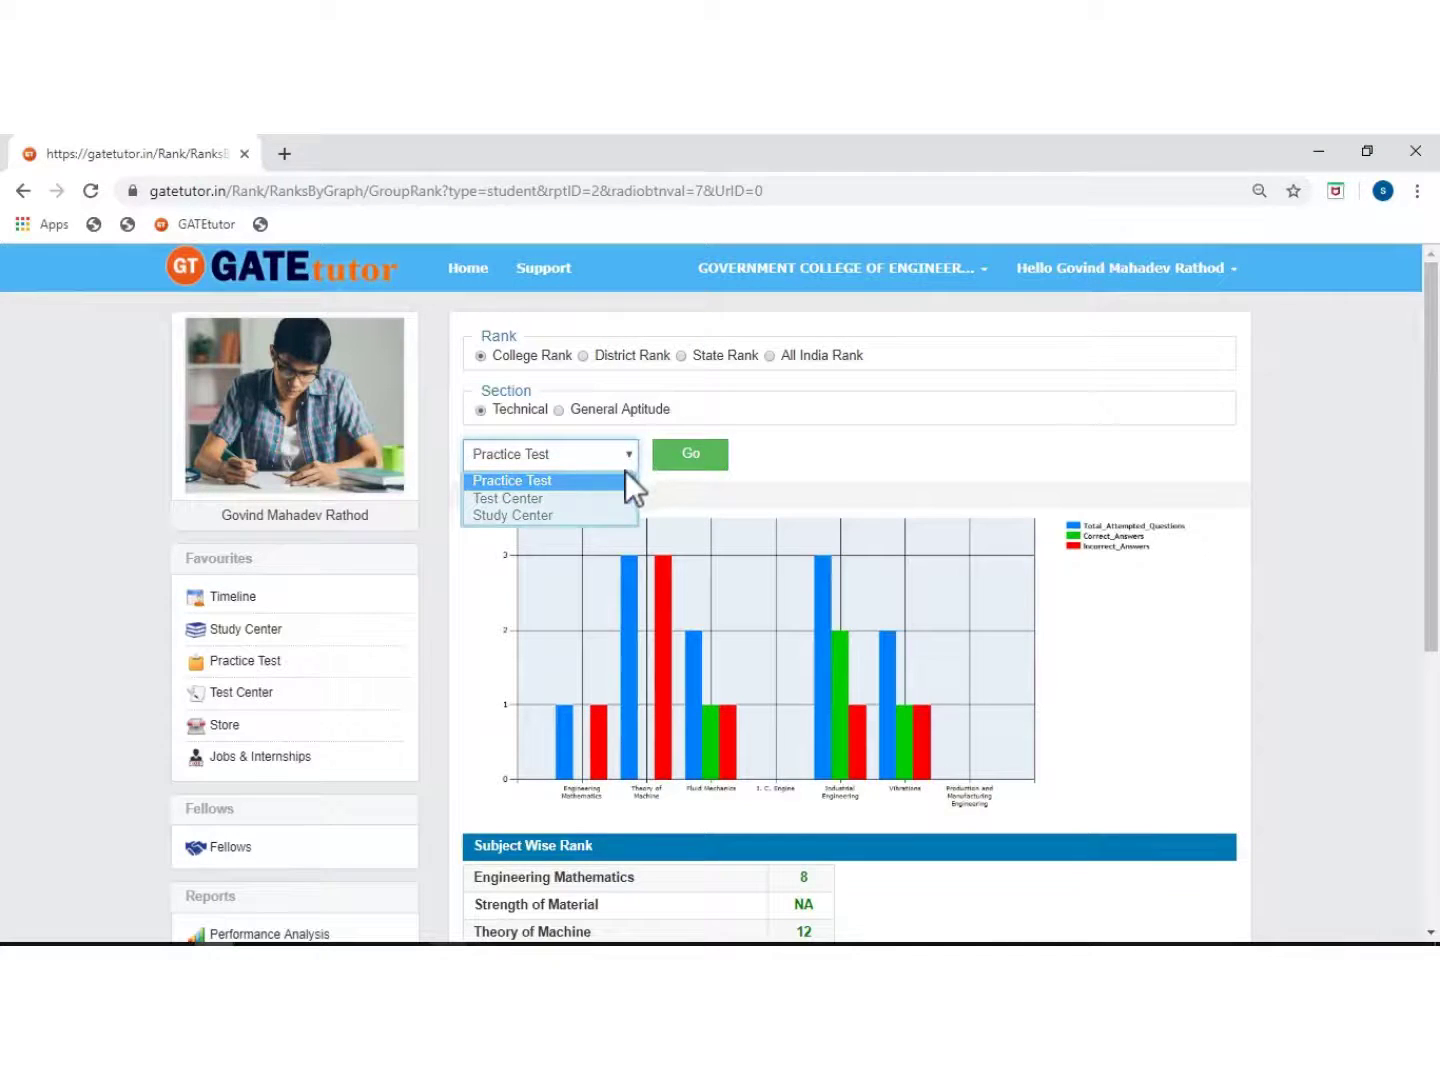
{"action": "left_click", "coordinate": [601, 483]}
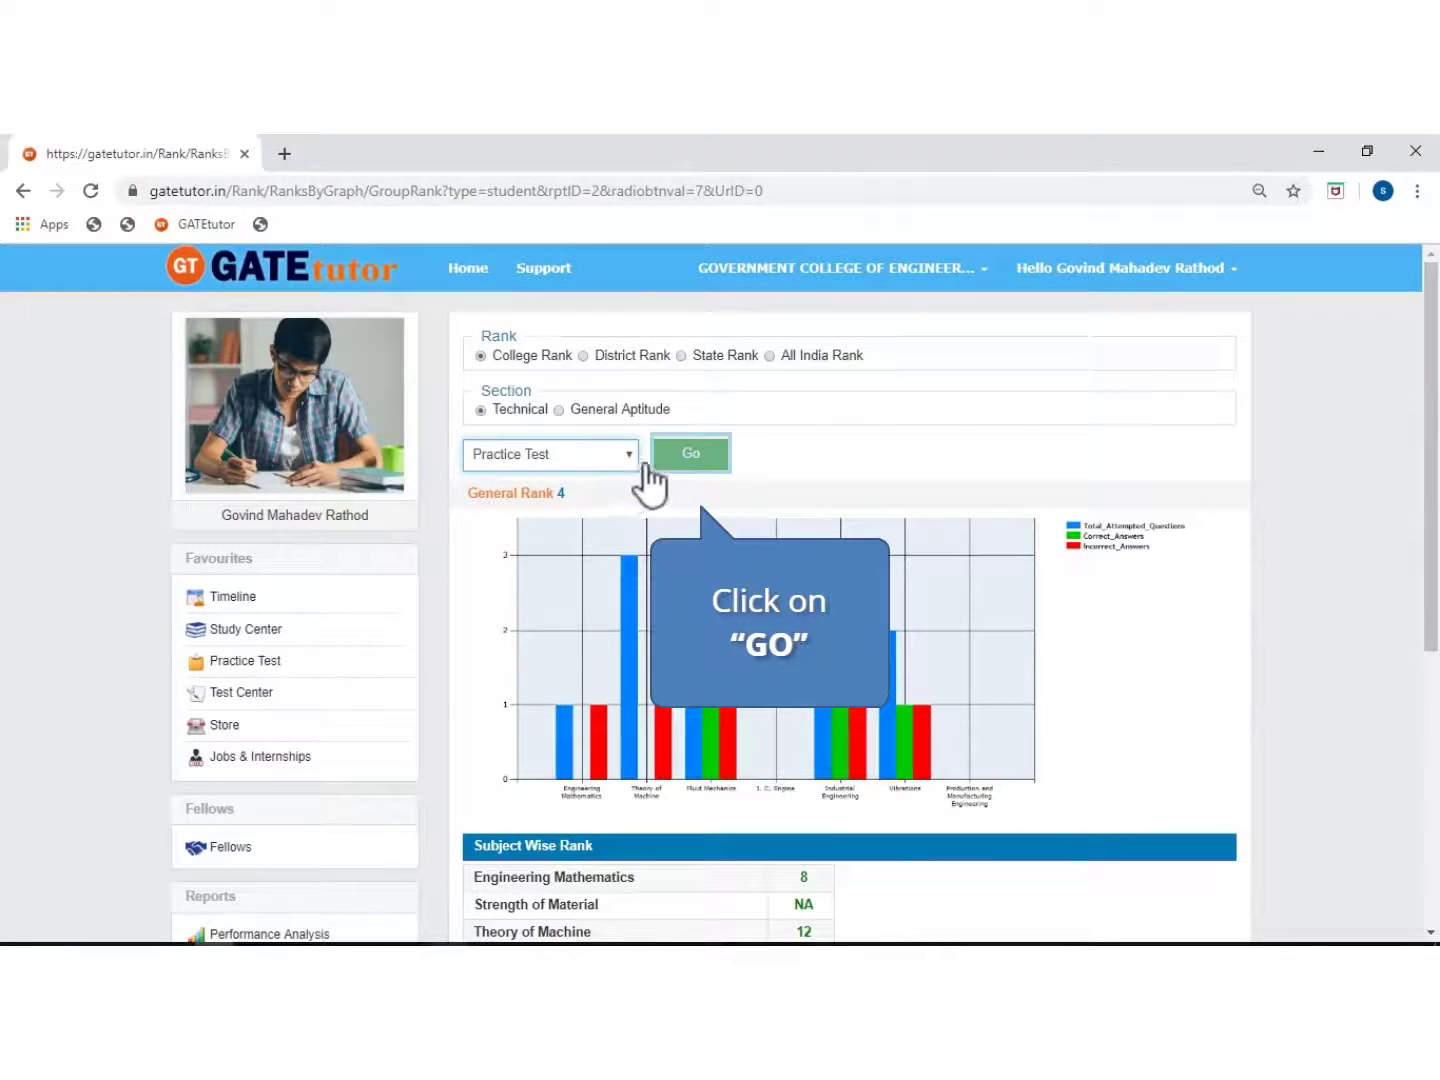
{"action": "left_click", "coordinate": [686, 463]}
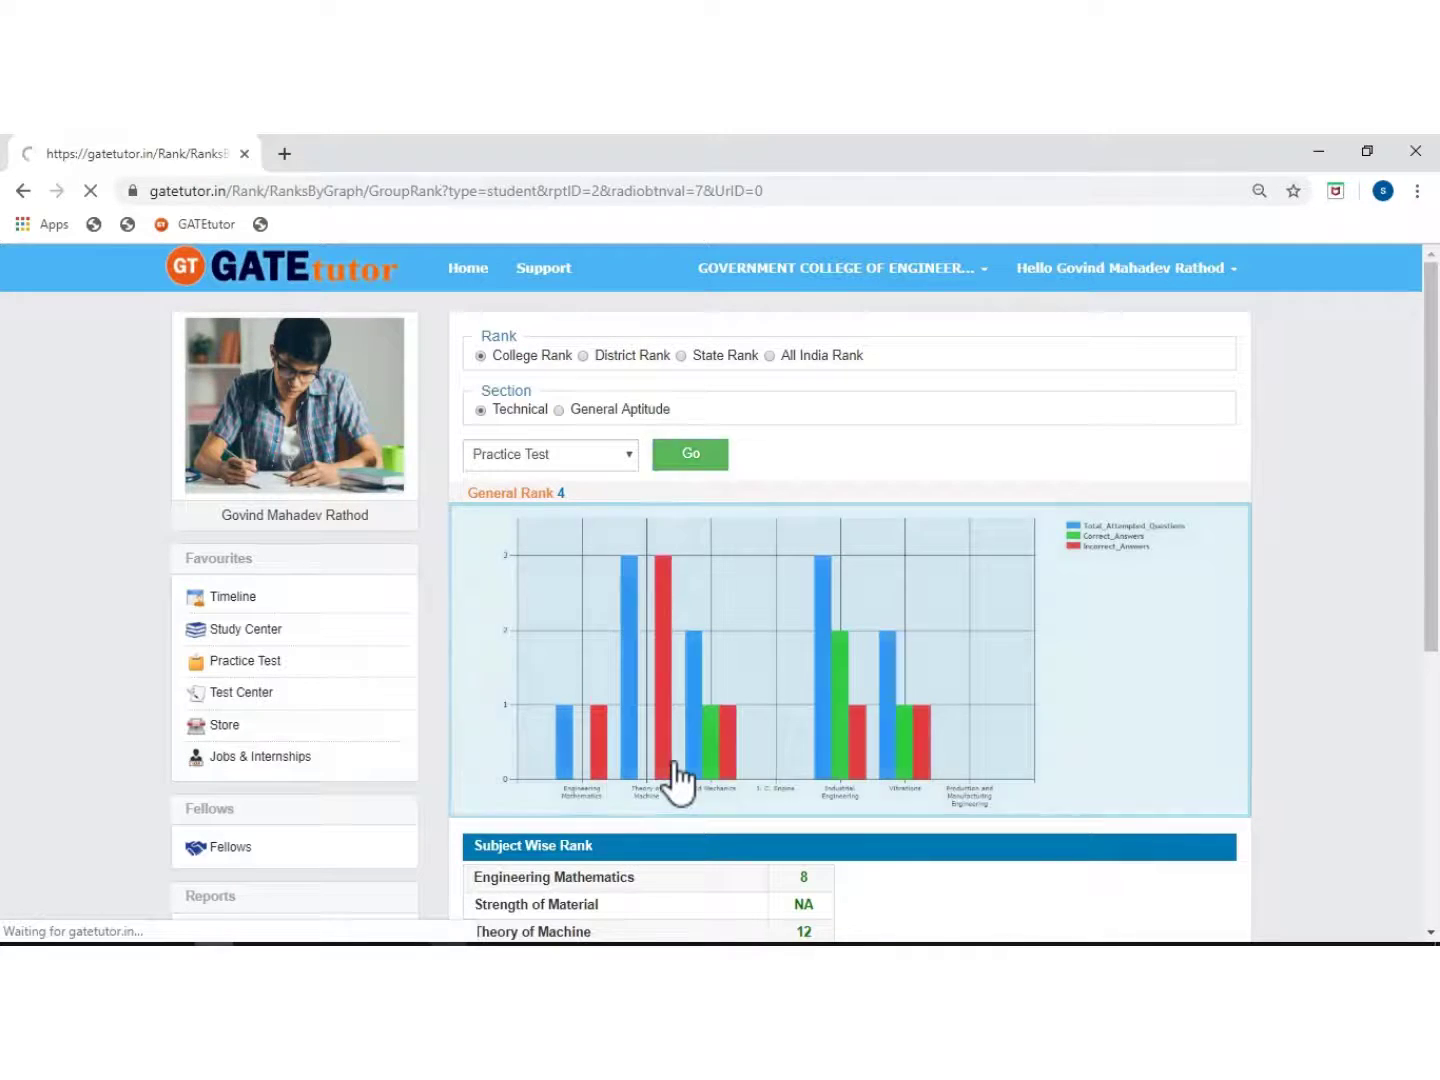
{"action": "scroll", "coordinate": [678, 779], "scroll_direction": "down", "scroll_amount": 3}
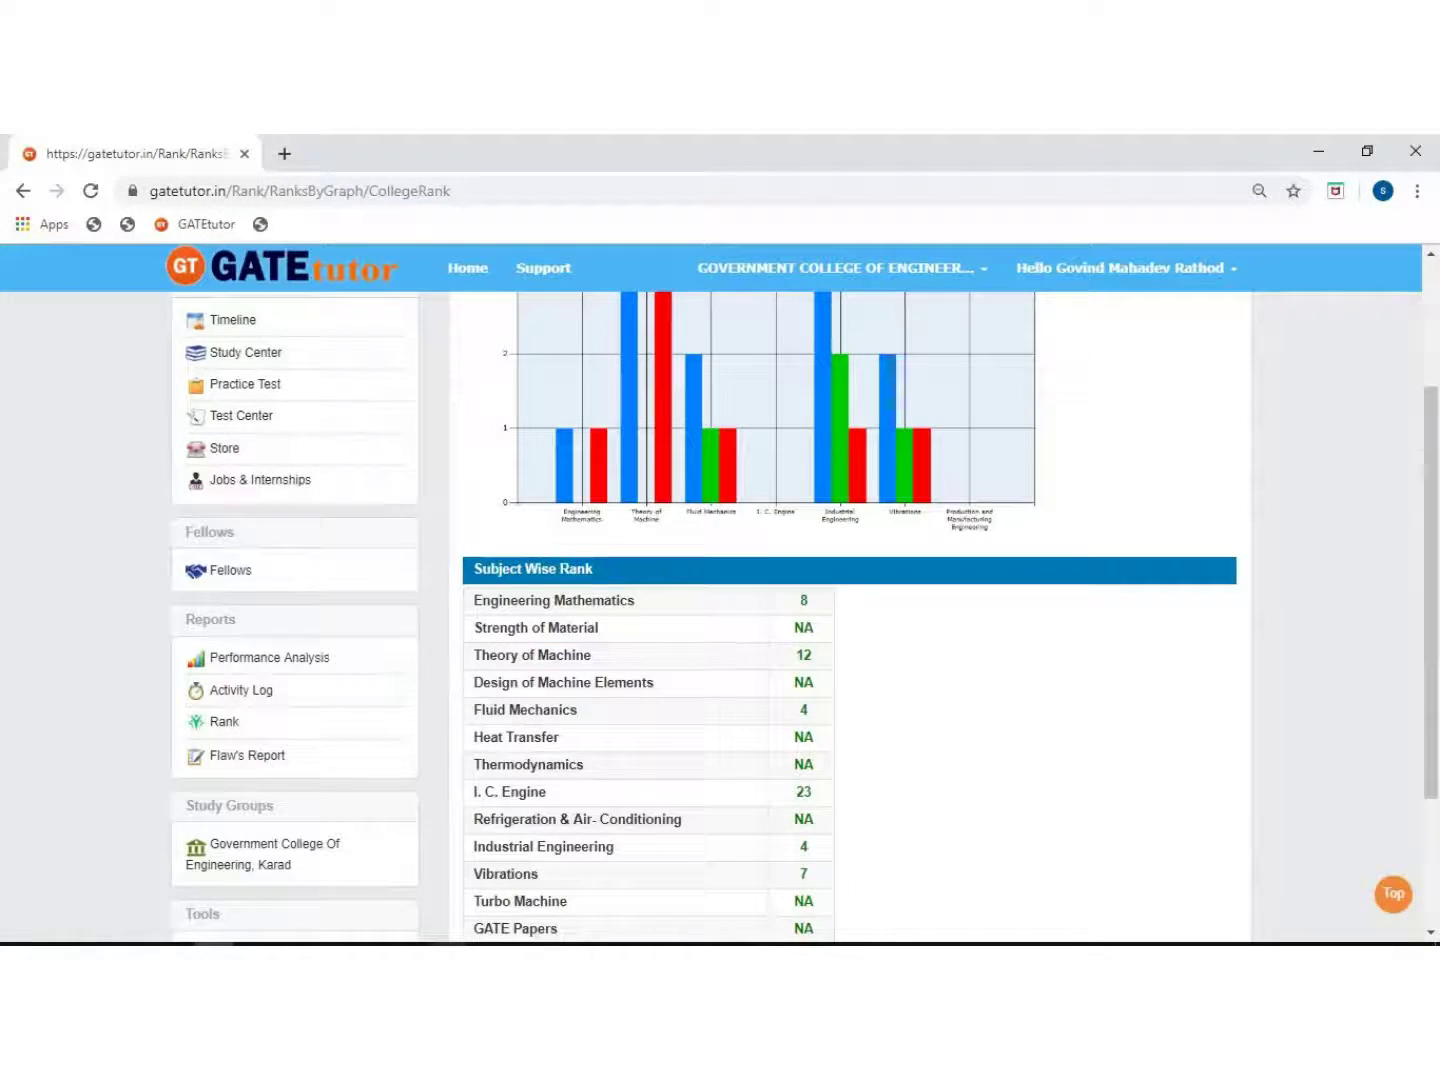
{"action": "scroll", "coordinate": [626, 589], "scroll_direction": "up", "scroll_amount": 3}
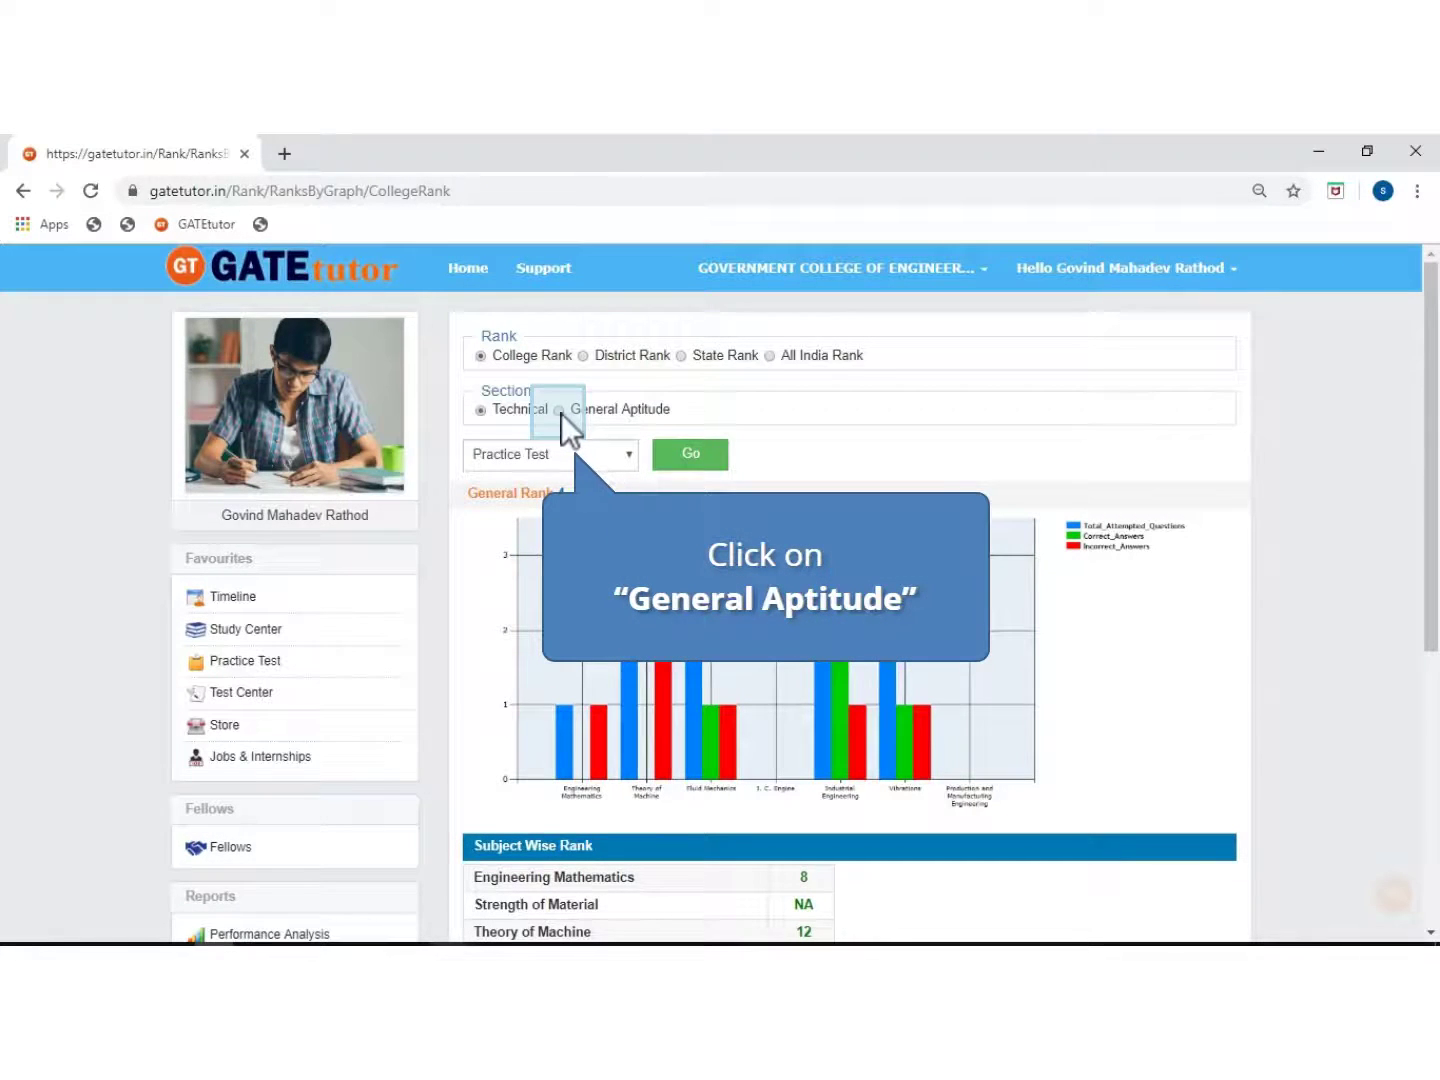
Show General Aptitude college ranks: General Rank 31, Numerical Ability 31, Verbal Ability 23.
{"action": "left_click", "coordinate": [559, 410]}
{"action": "left_click", "coordinate": [689, 461]}
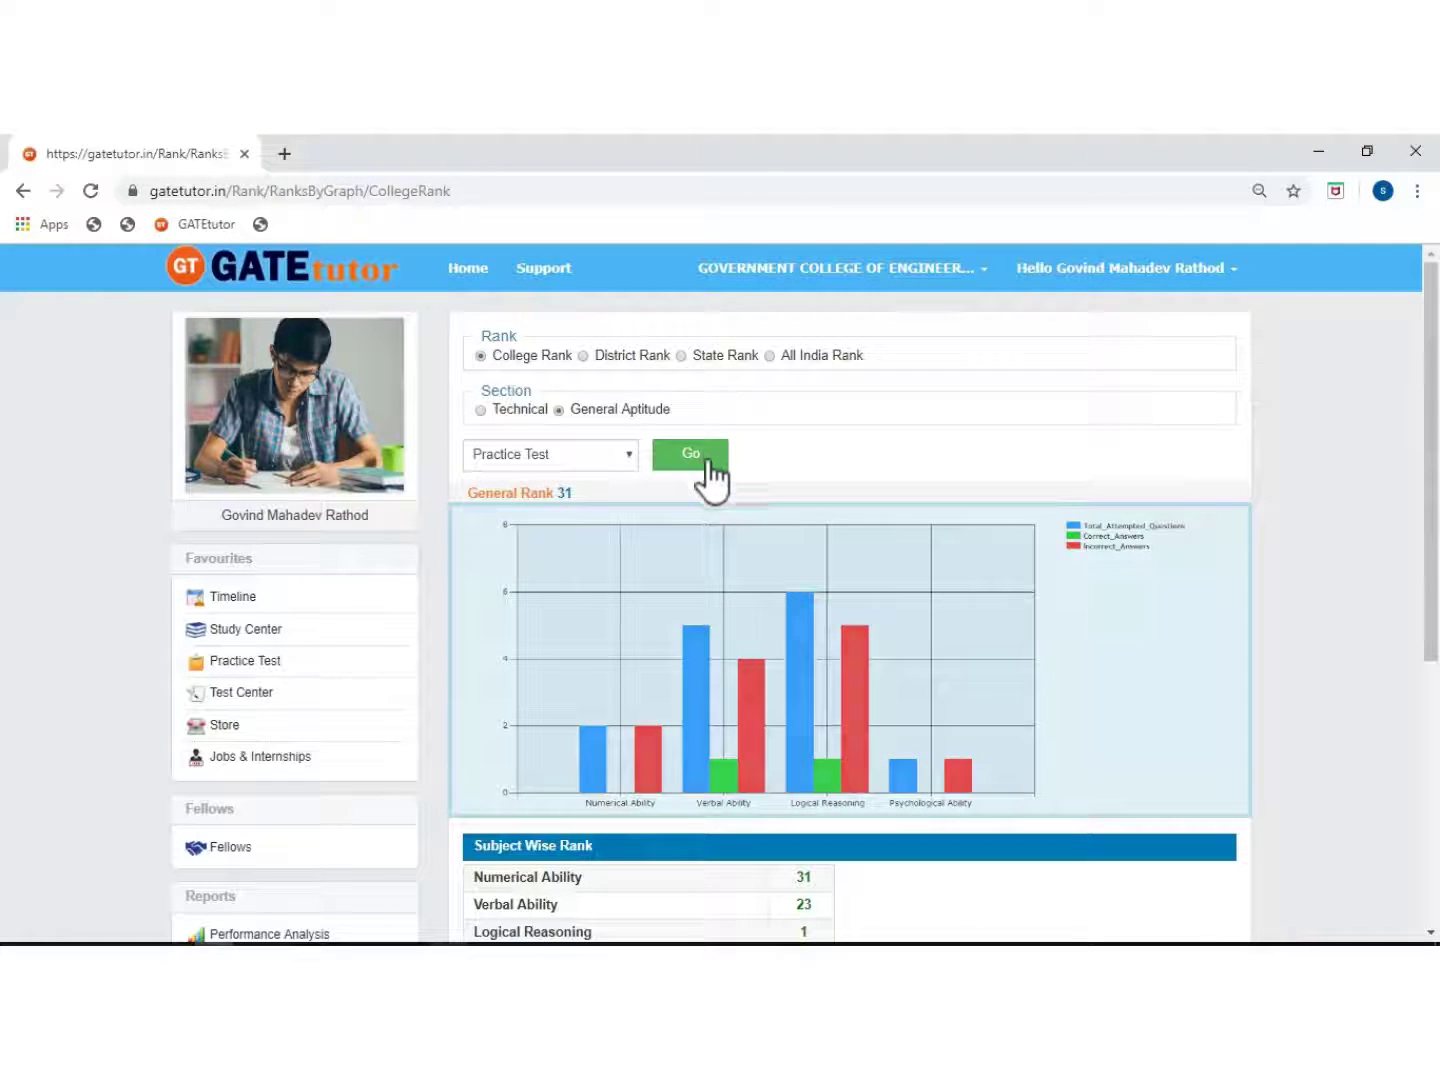
{"action": "left_click", "coordinate": [721, 690]}
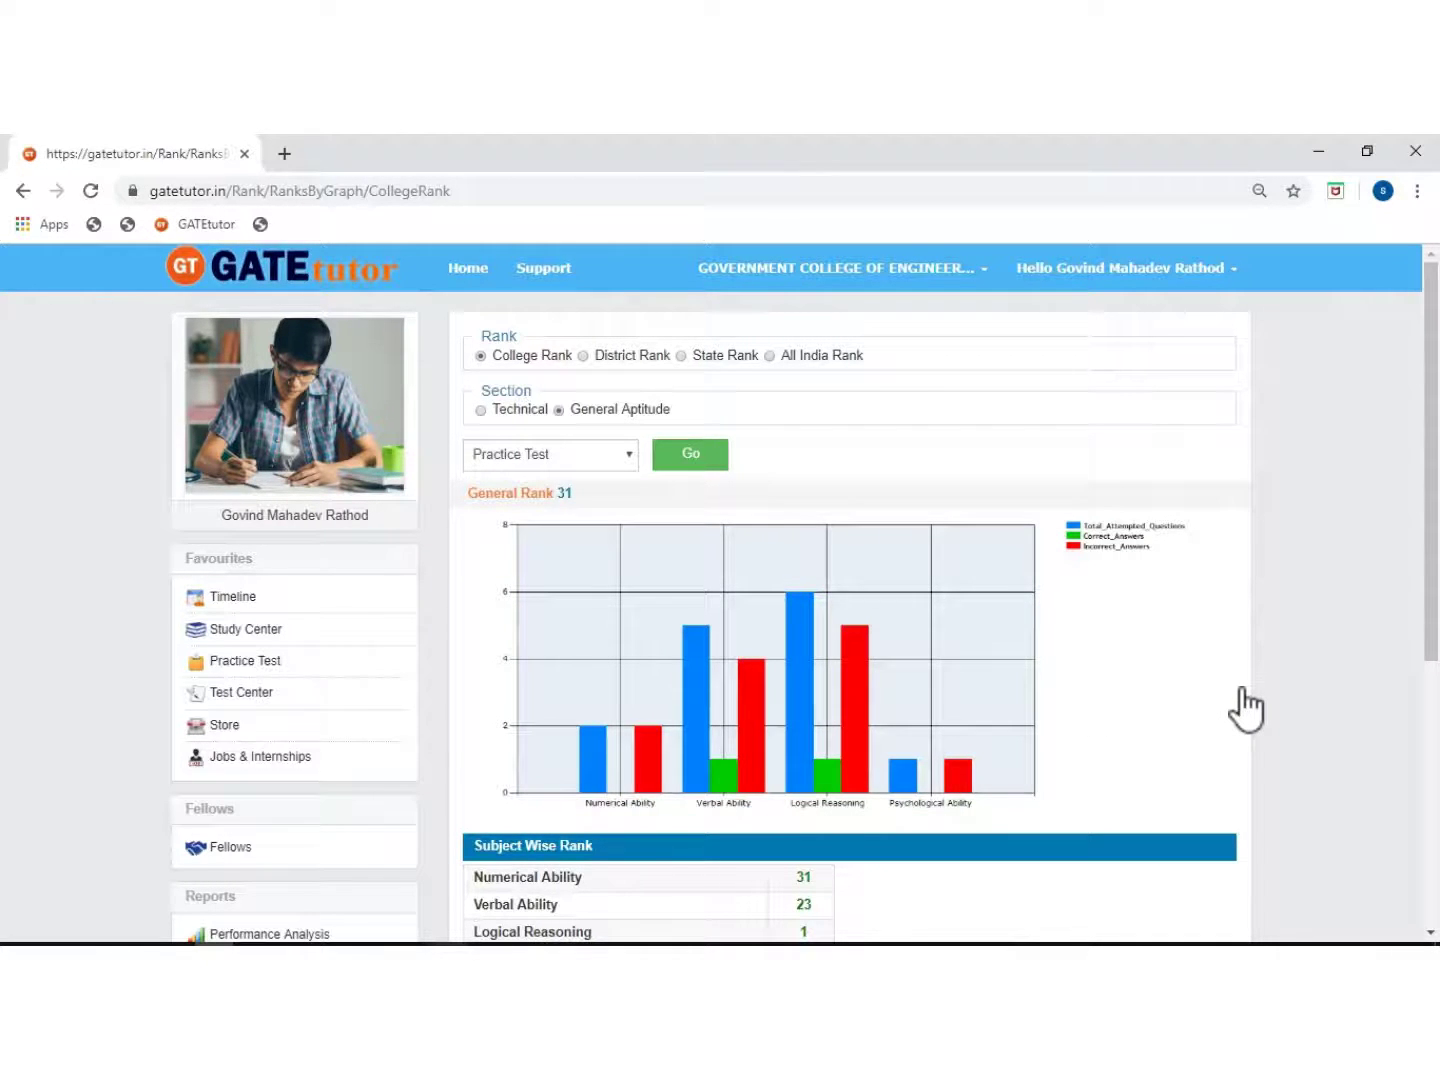
{"action": "scroll", "coordinate": [1246, 710], "scroll_direction": "down", "scroll_amount": 3}
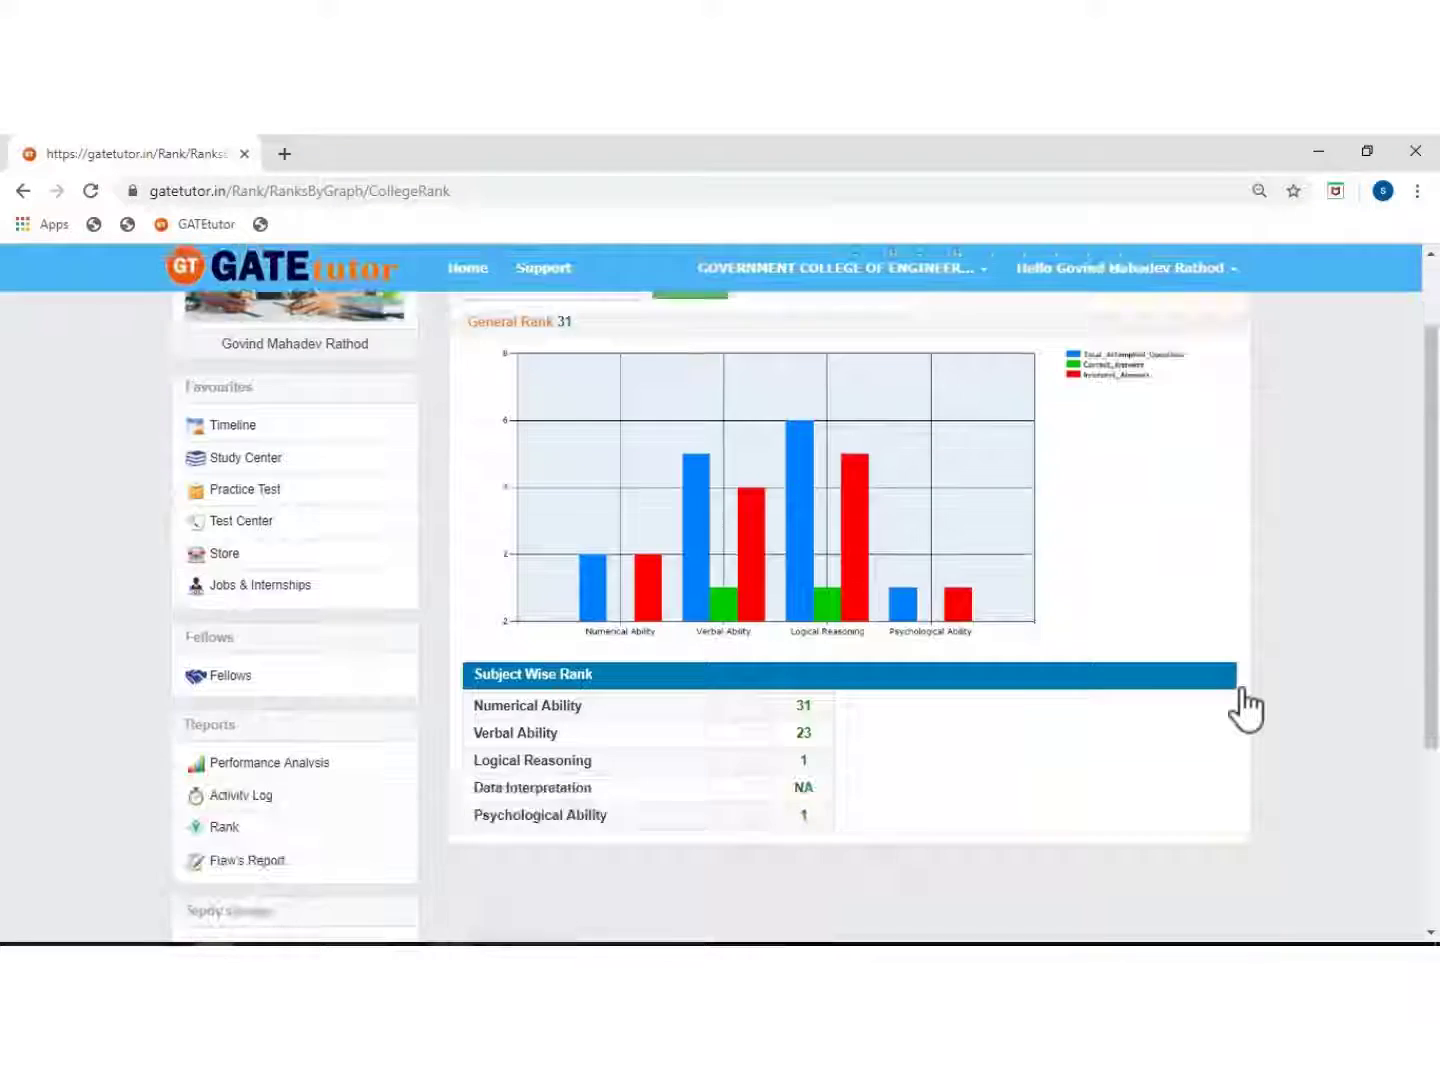